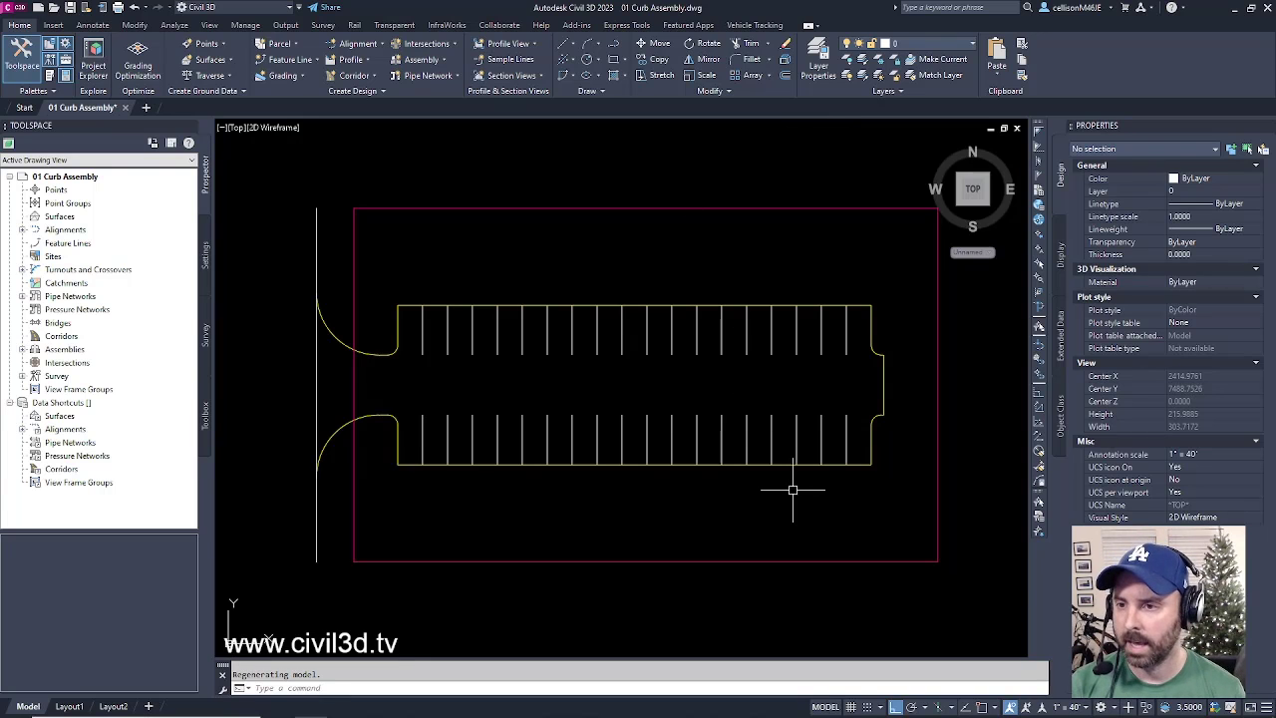
- Split the drawing into Two: Vertical viewports with VIEWPORT and recentre the lot in the left view
middle_drag(823, 493, 820, 505)
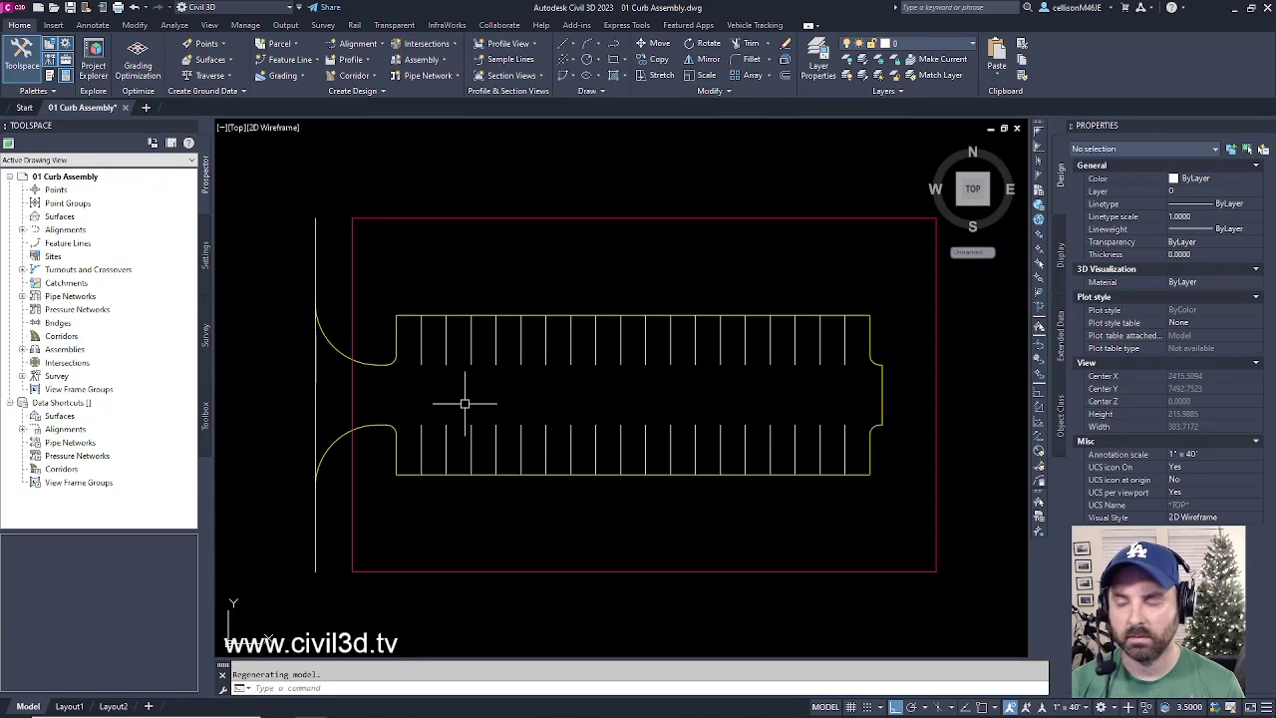
key(Escape)
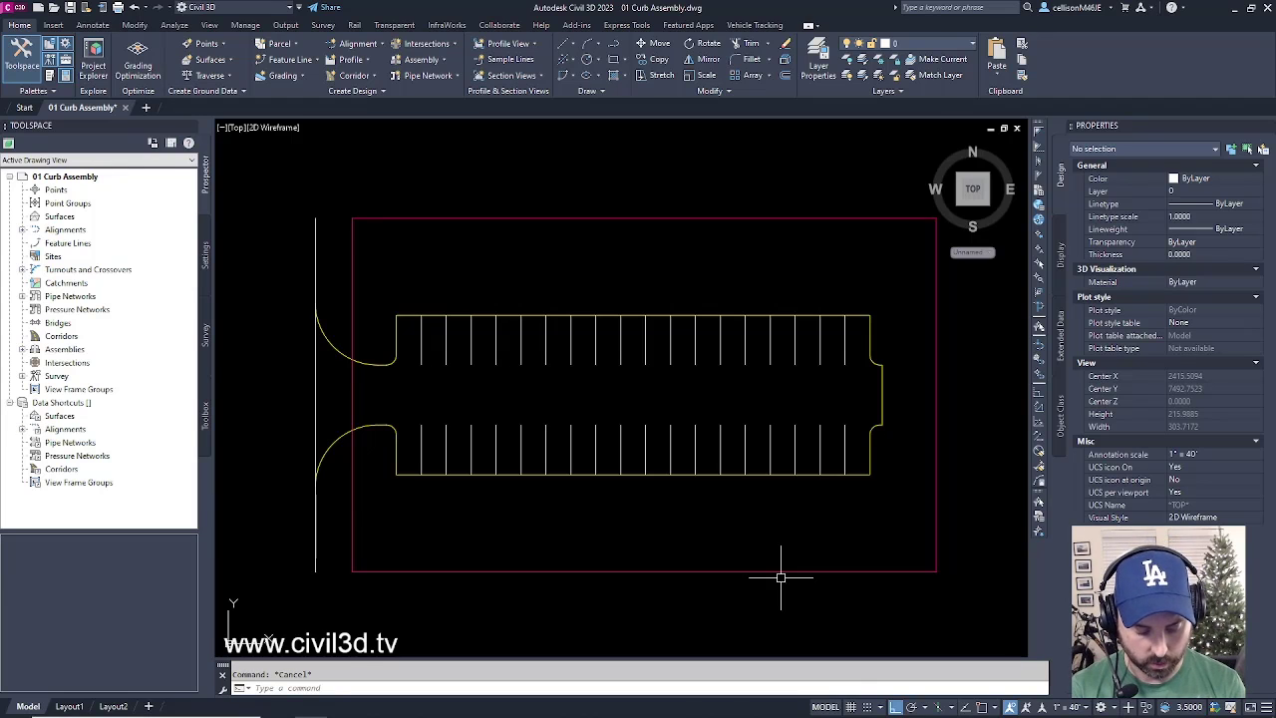
text(VIEWPORTS)
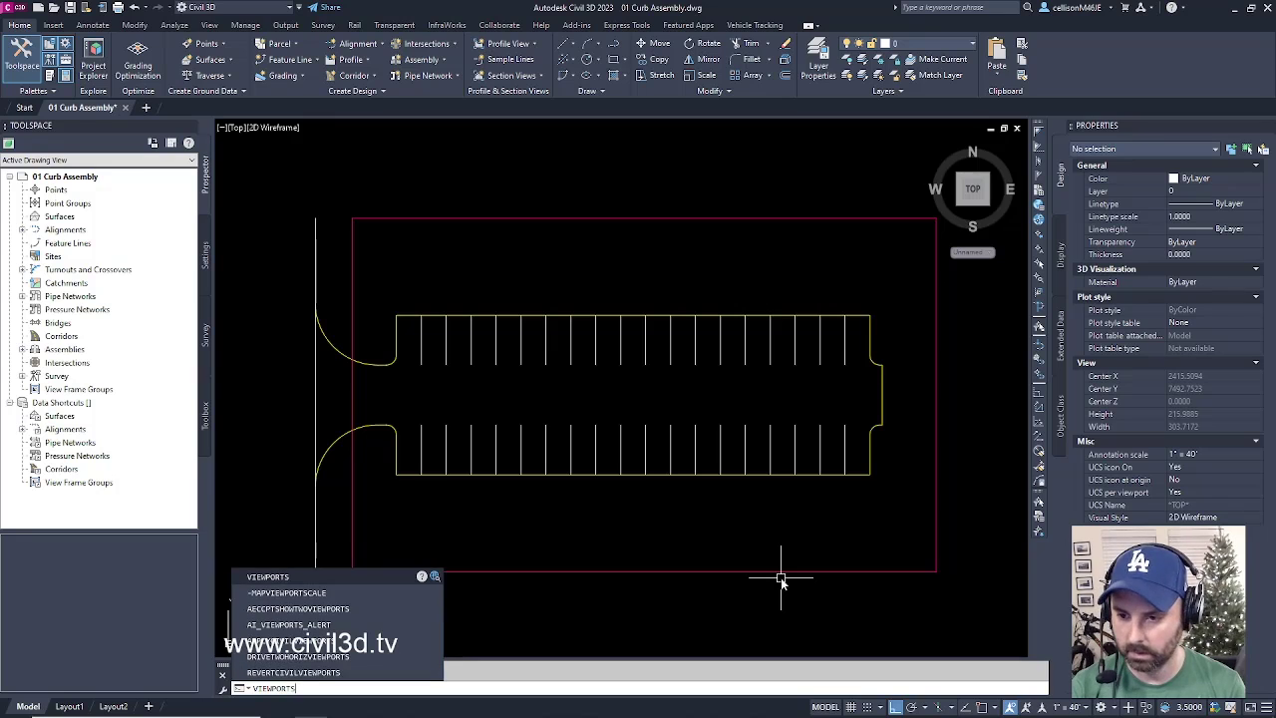
key(Return)
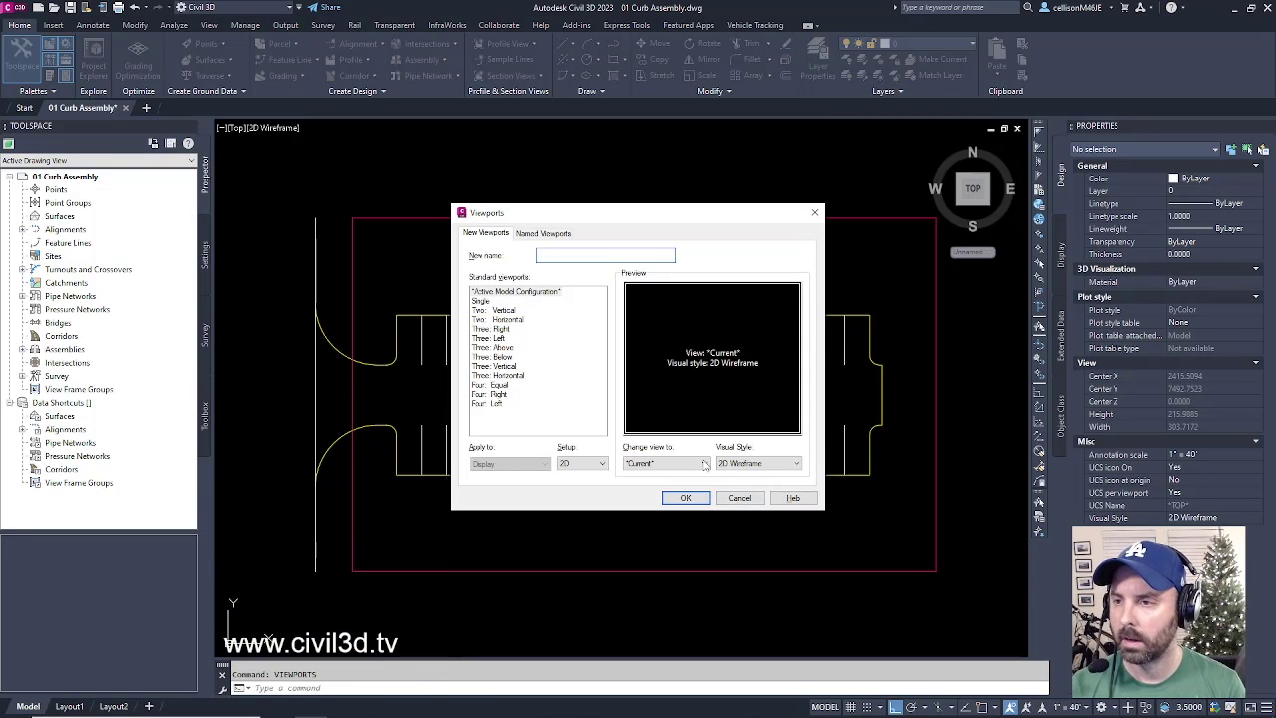
click(498, 310)
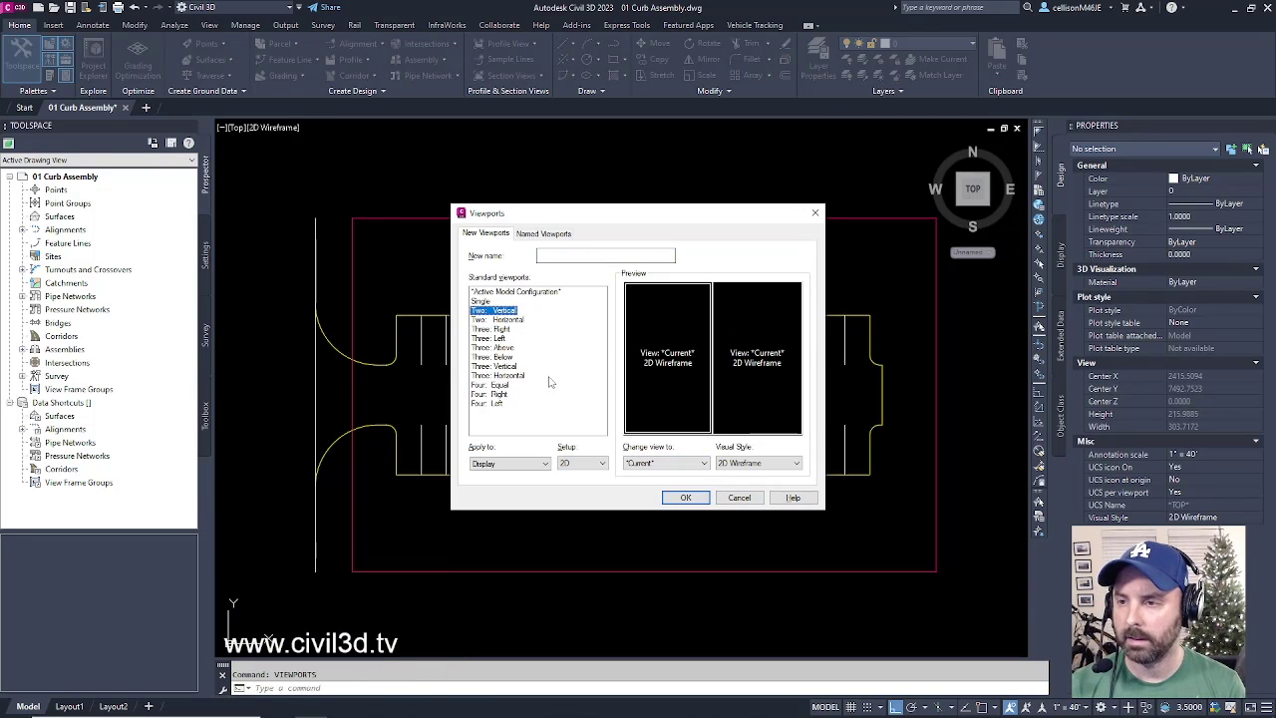
click(686, 497)
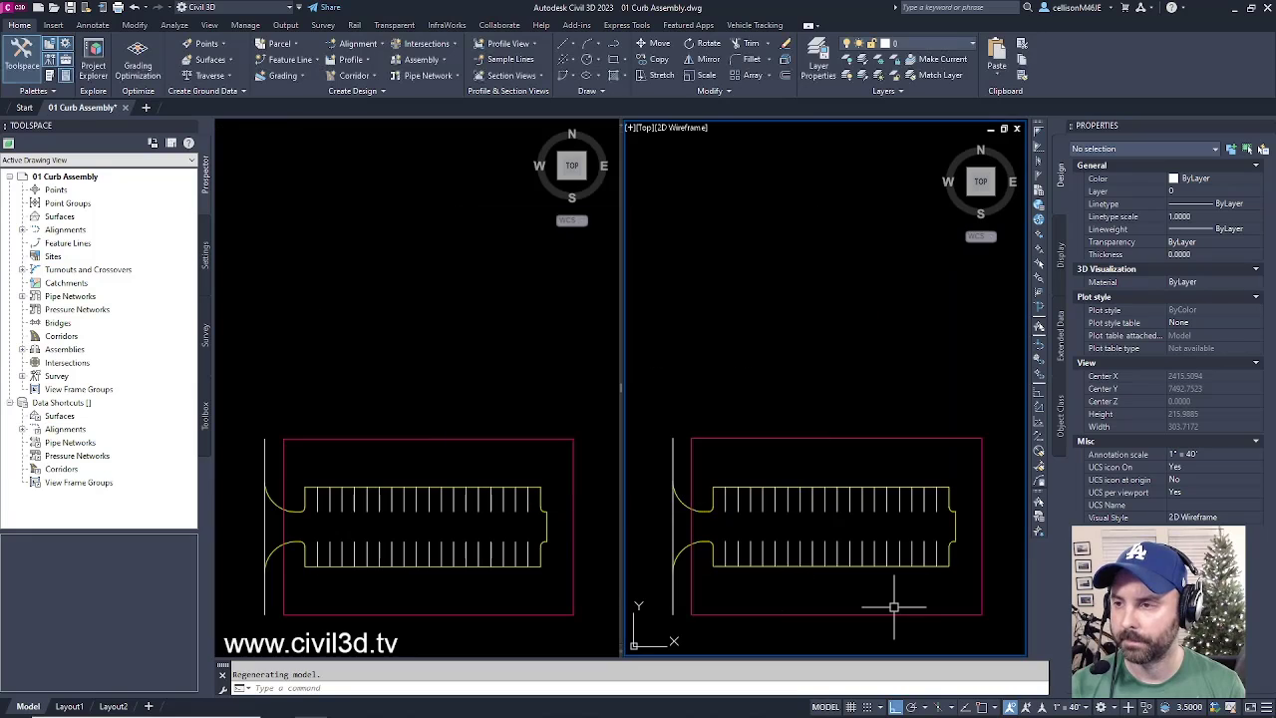
click(417, 362)
middle_drag(425, 493, 421, 390)
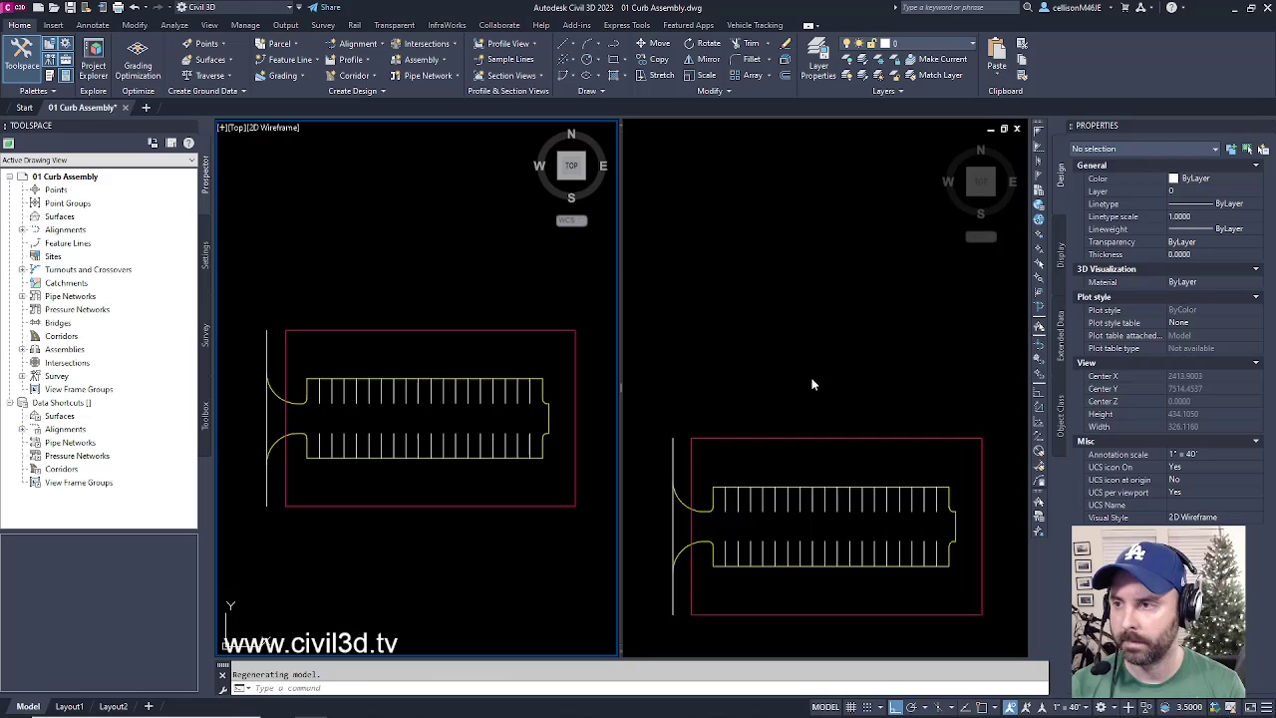
- Set the right viewport to SW Isometric, then make the left Top plan viewport current
click(740, 578)
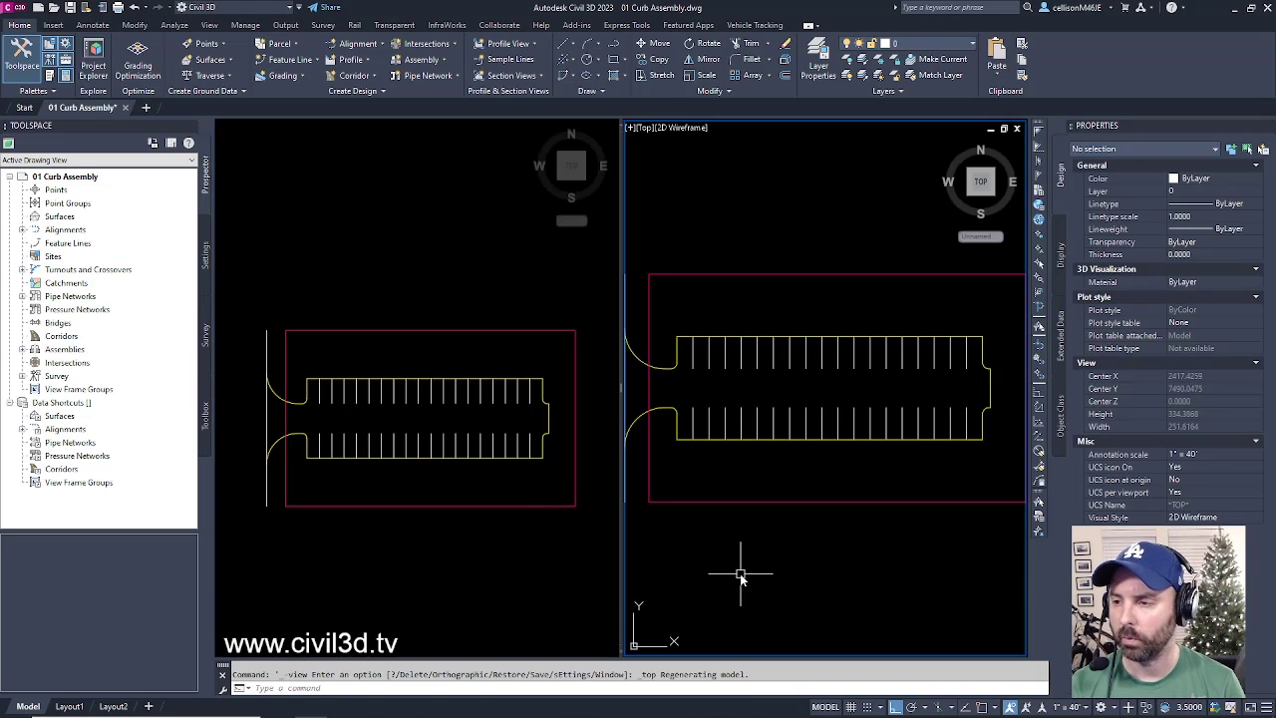
click(645, 130)
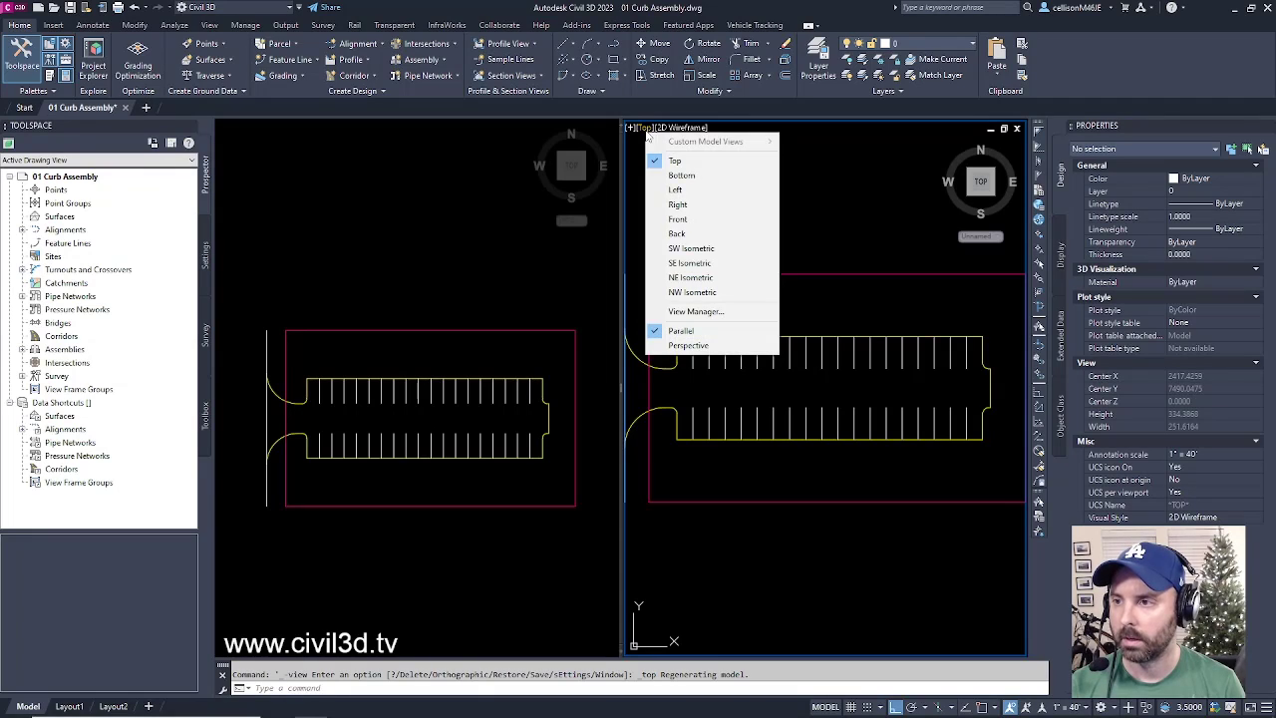
click(753, 258)
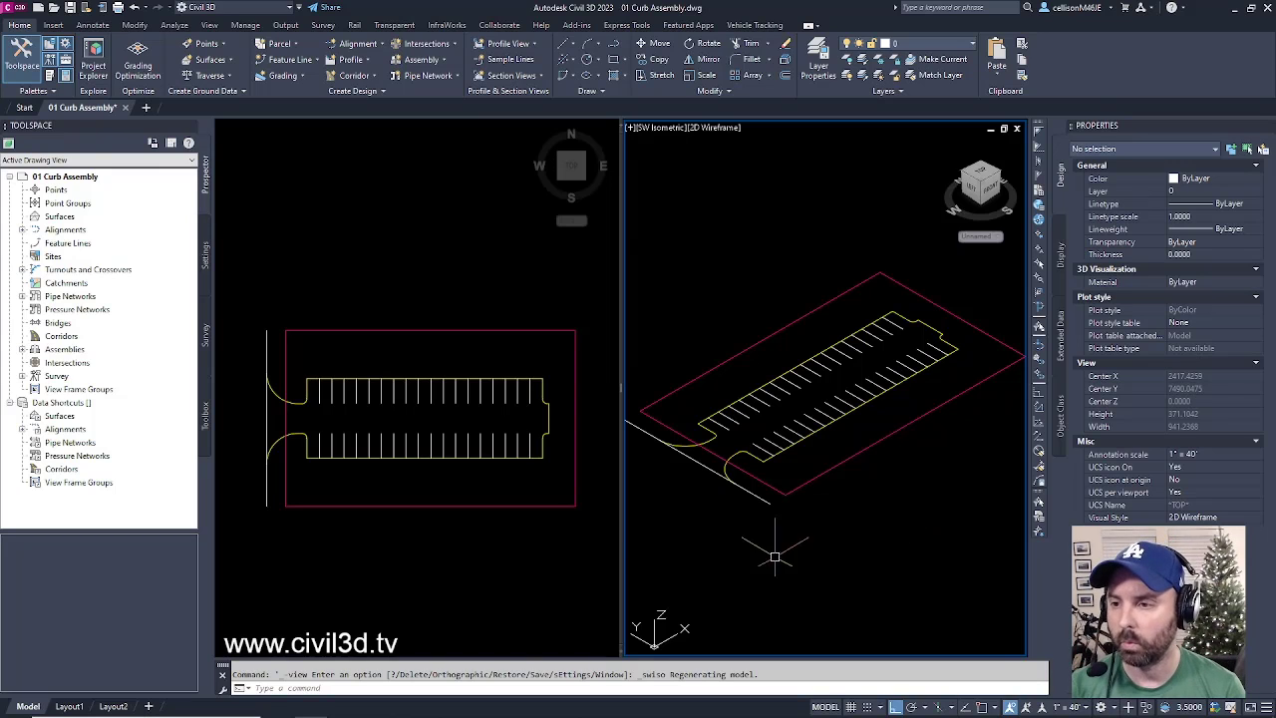
click(519, 563)
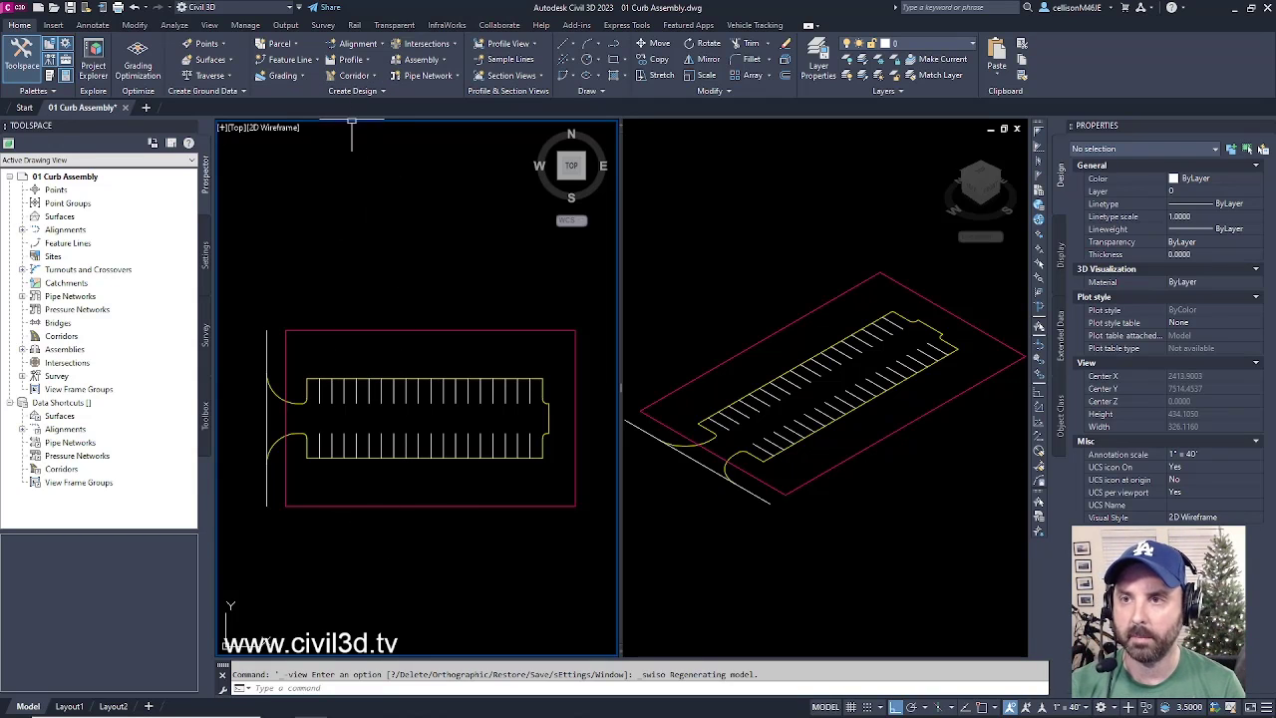
- Run Create Feature Lines from Objects and select the parking-lot outline polyline
click(316, 59)
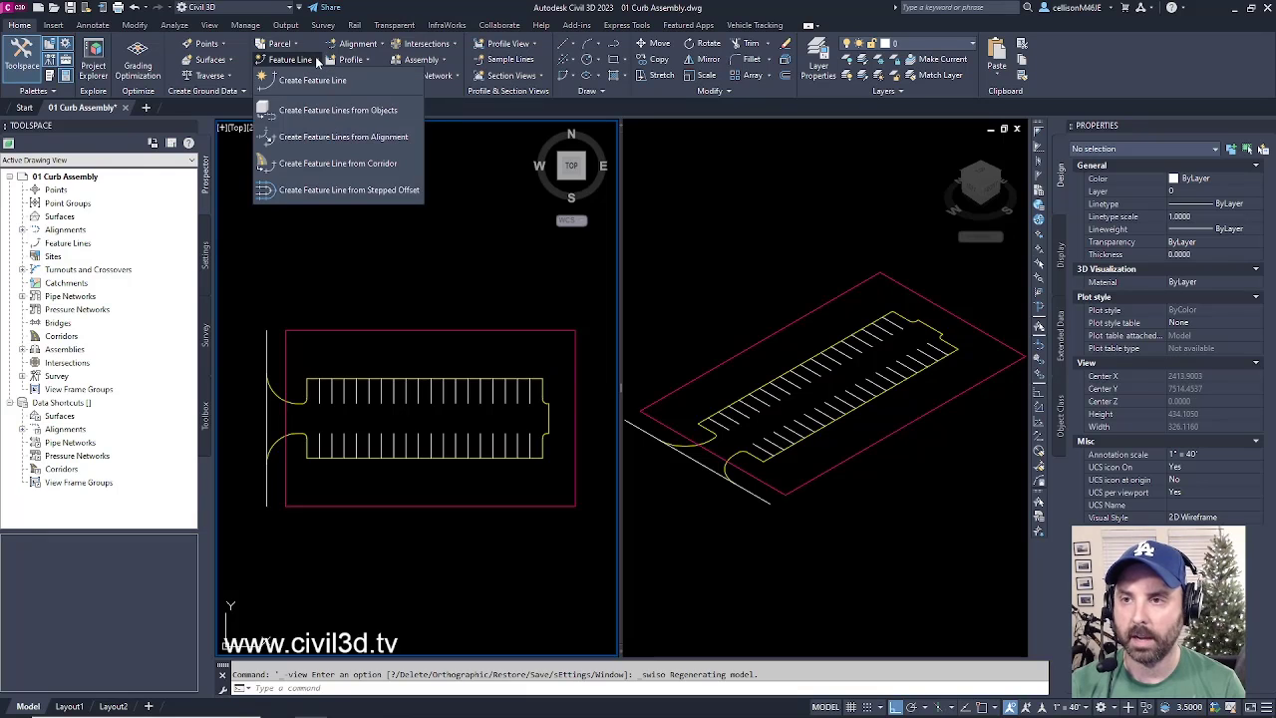
click(400, 109)
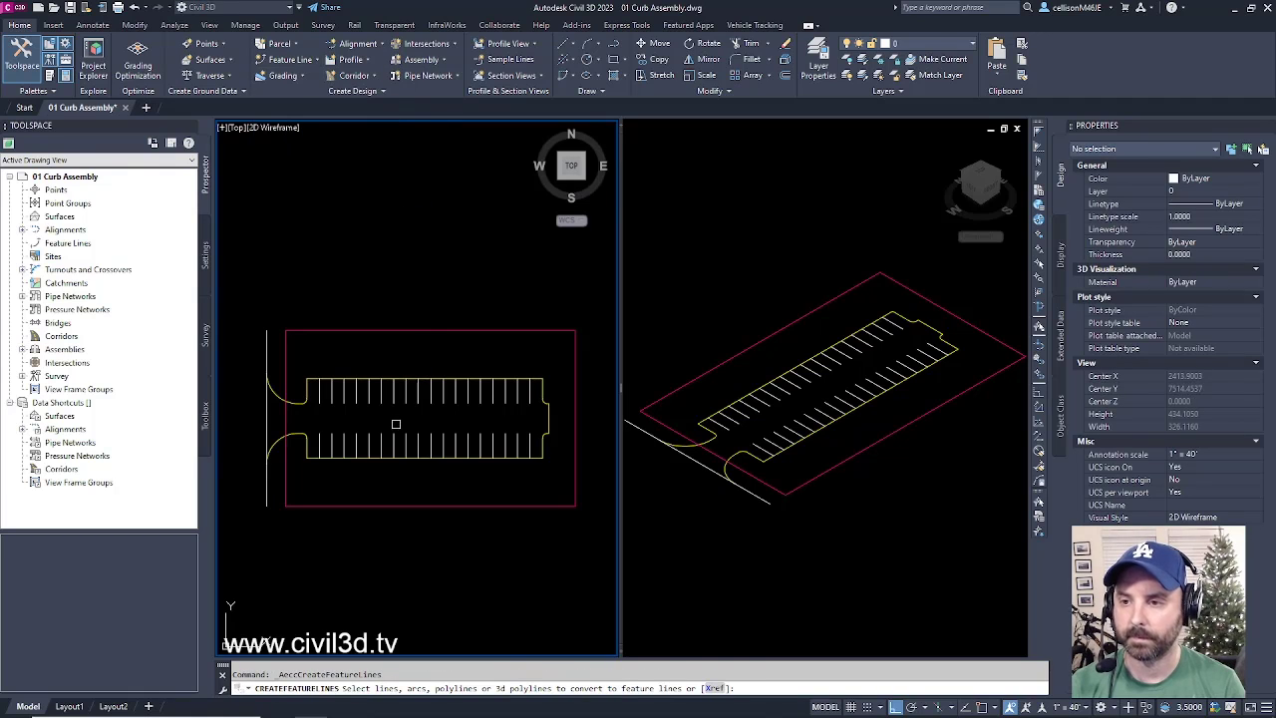
scroll(395, 401, up, 5)
scroll(405, 348, down, 2)
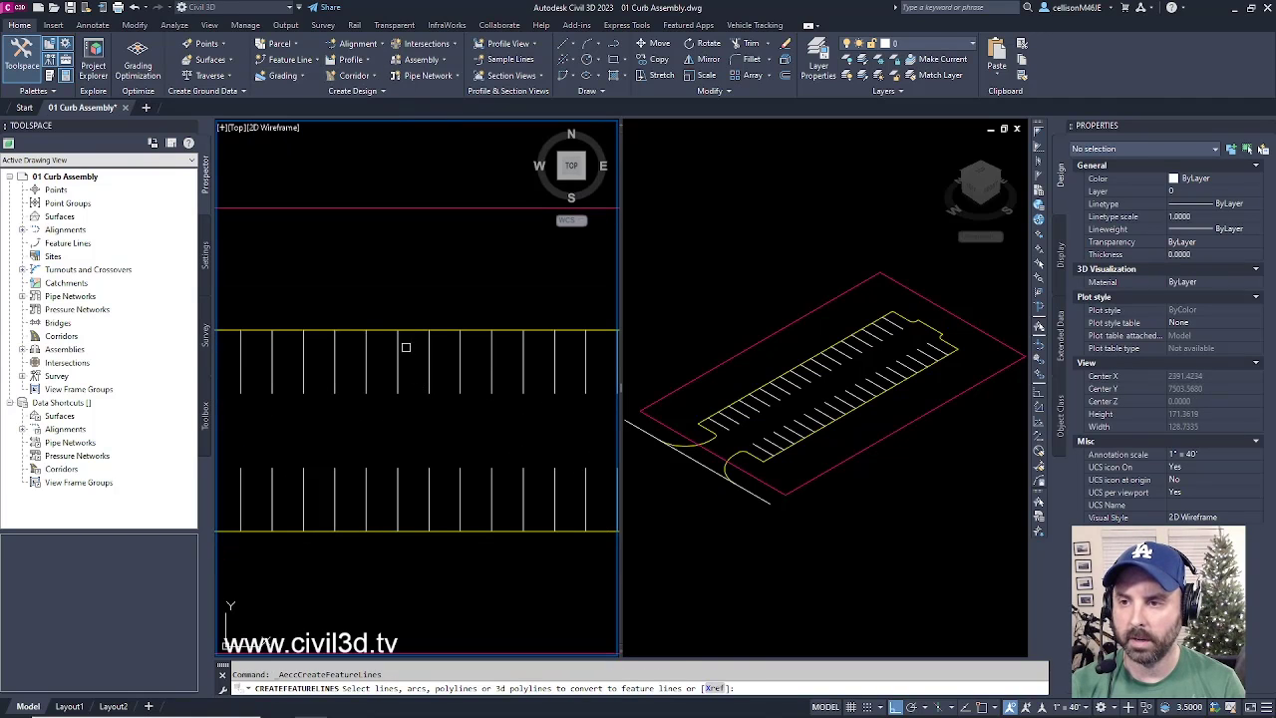
click(413, 334)
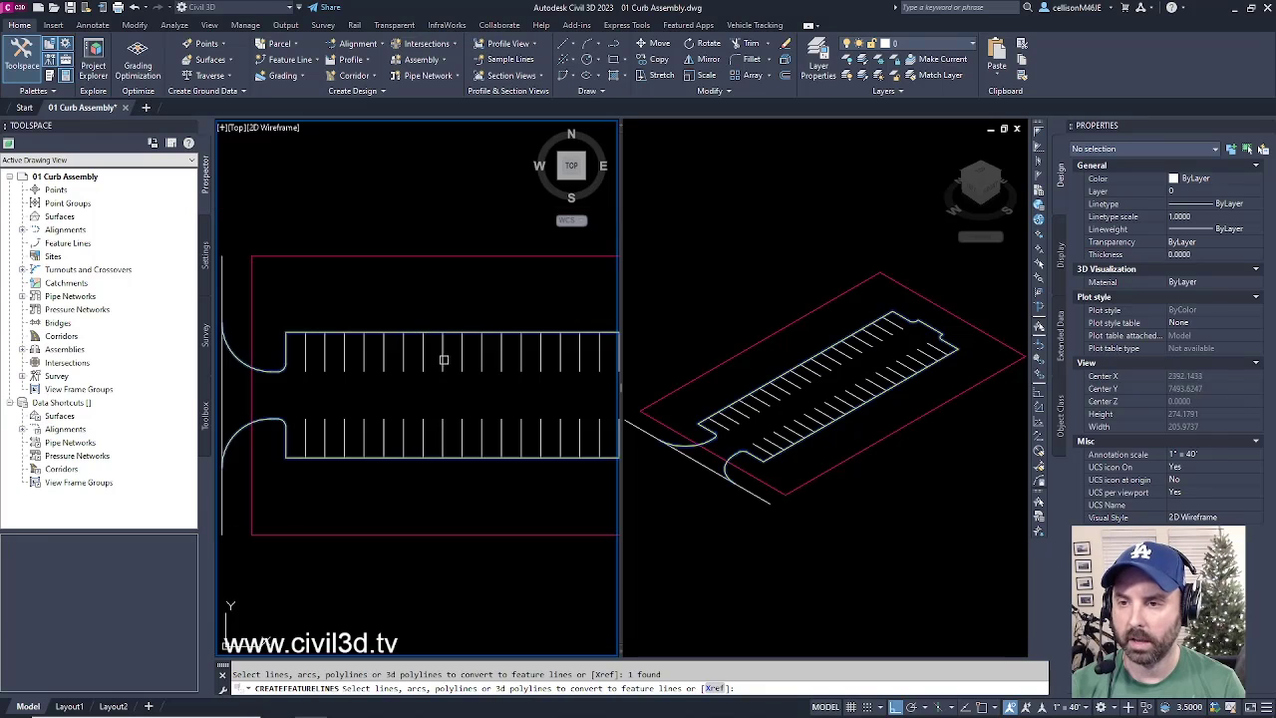
scroll(441, 356, down, 2)
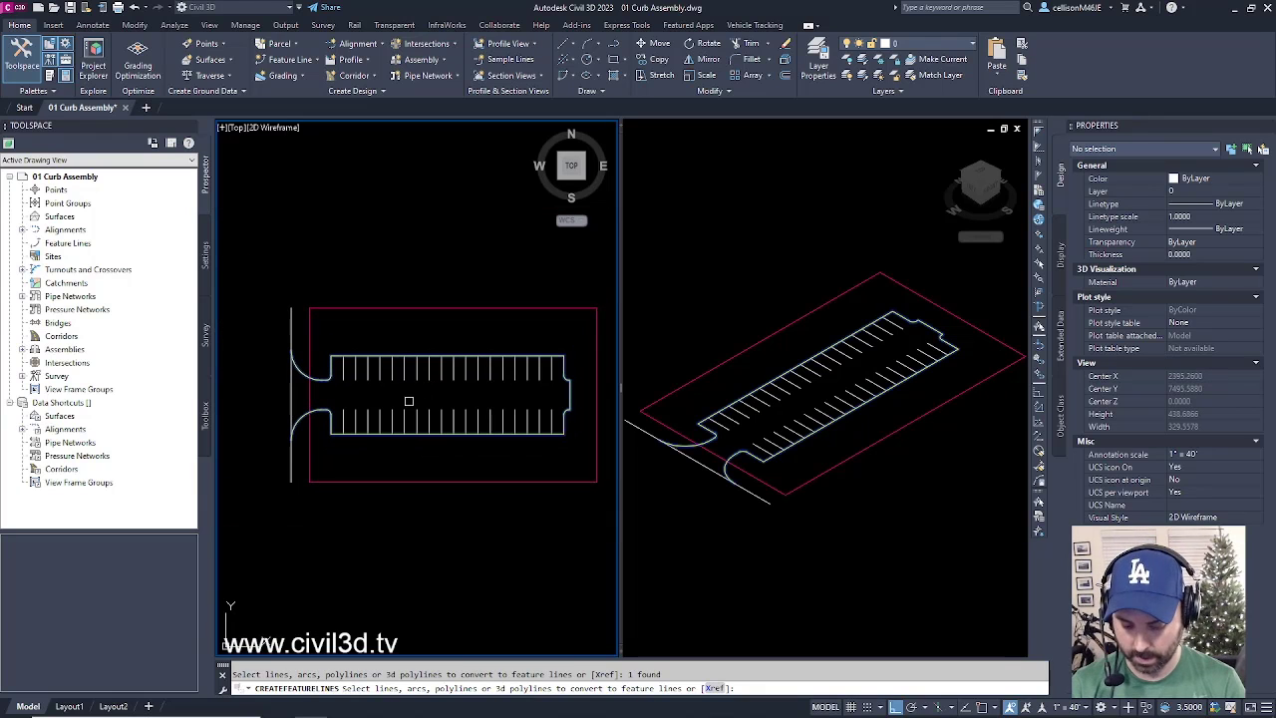
key(Return)
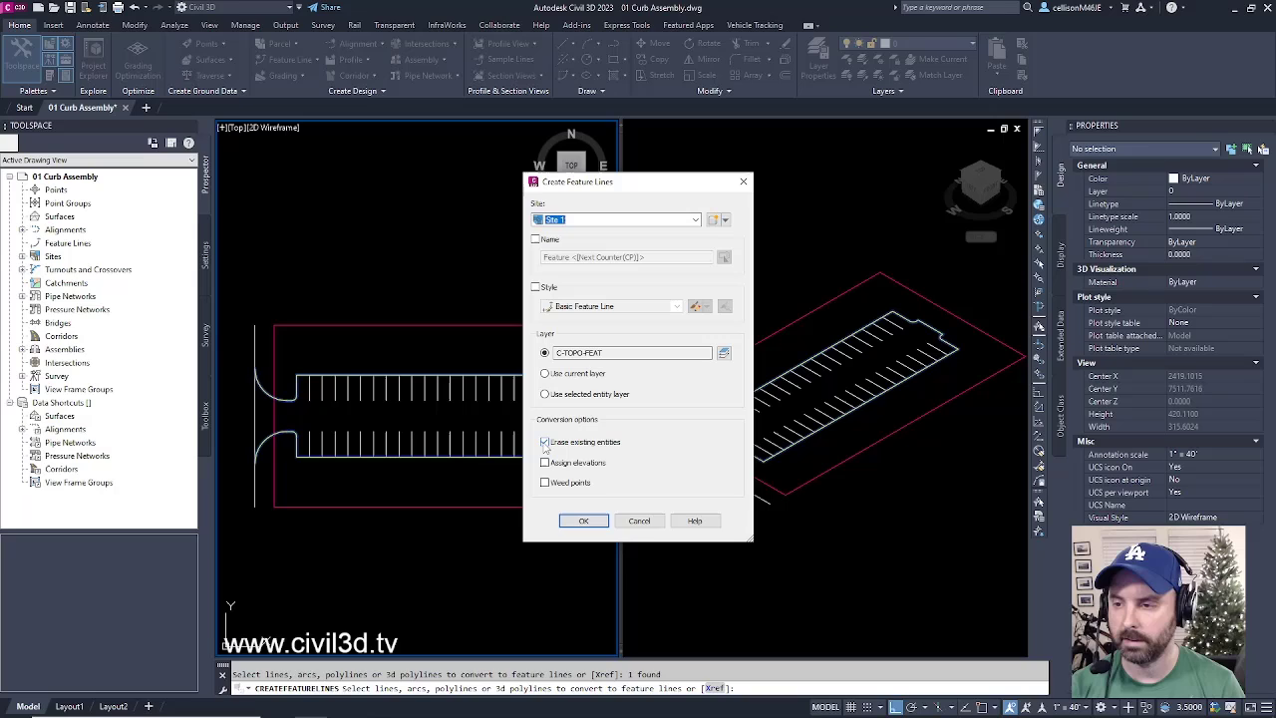
- Convert the outline to a Site 1 feature line at elevation 100, keeping the original polyline
click(544, 442)
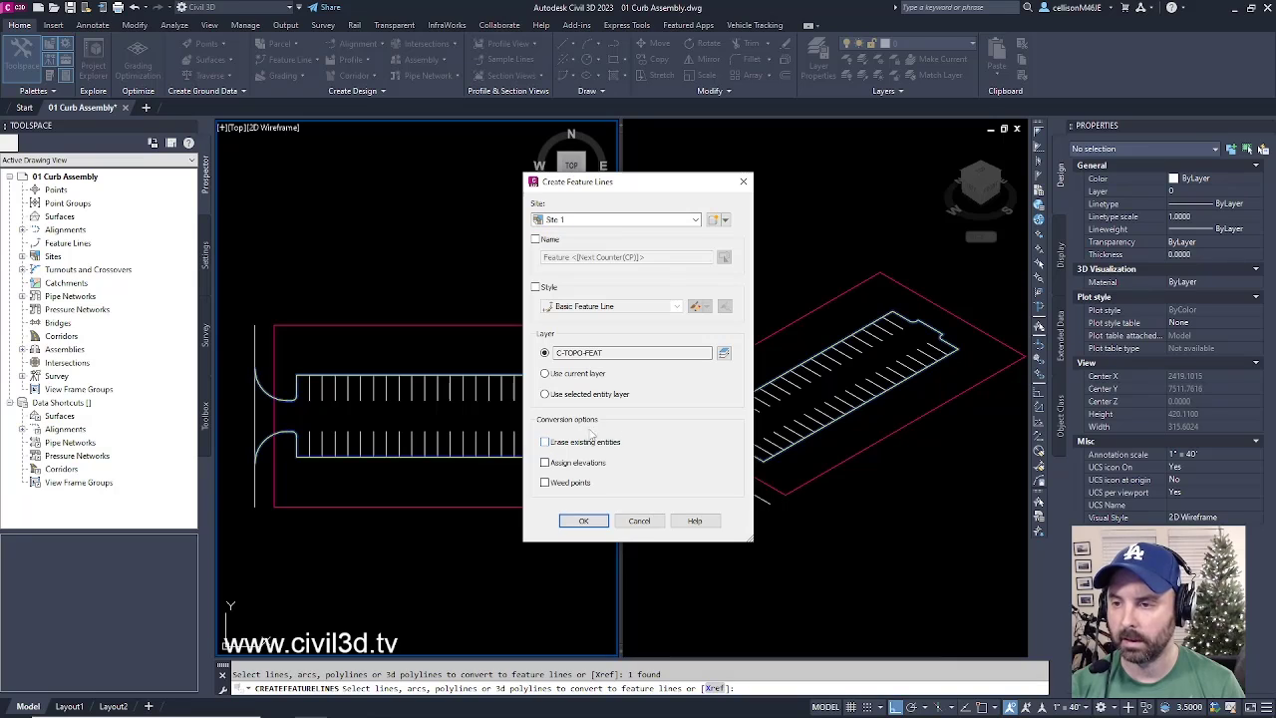
click(545, 463)
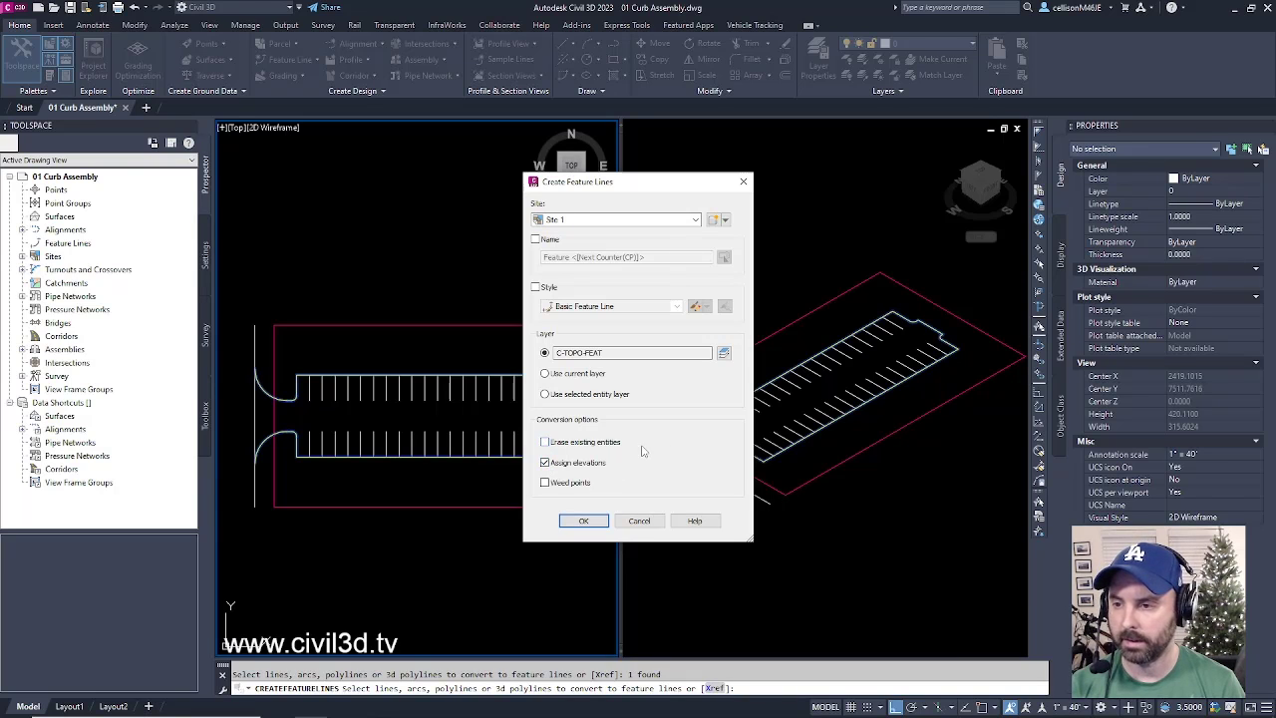
click(586, 521)
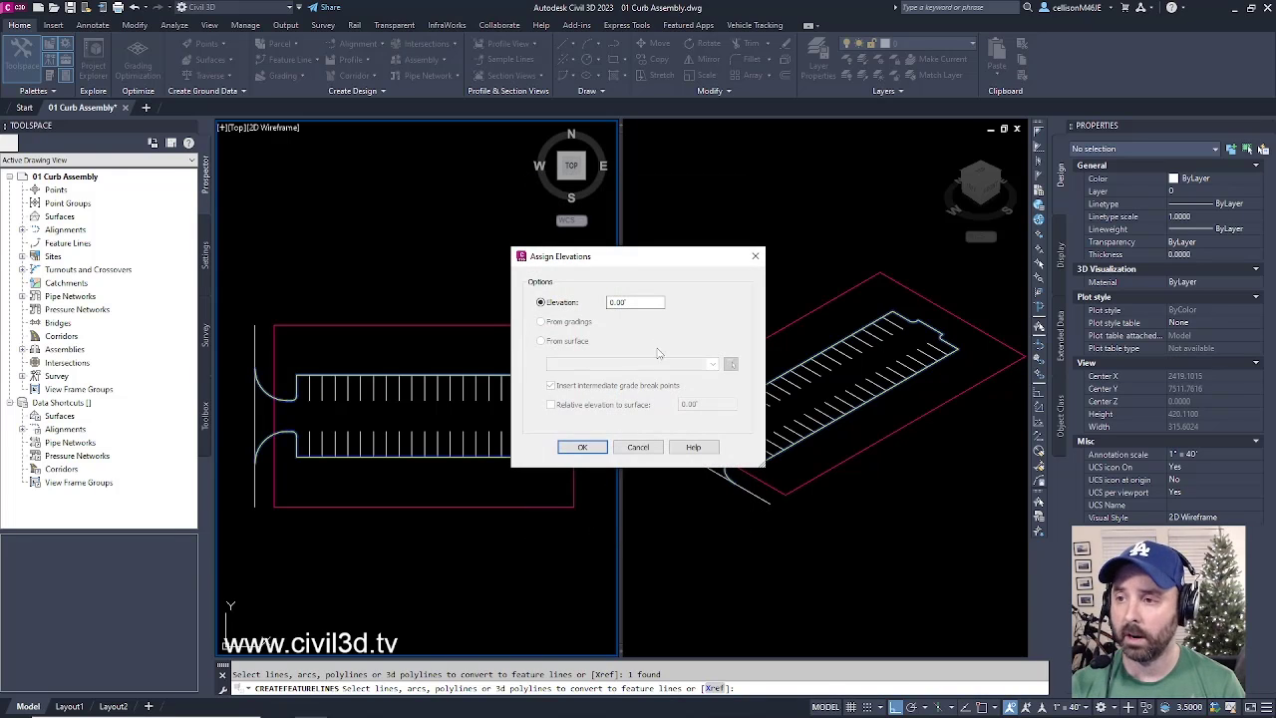
double_click(618, 302)
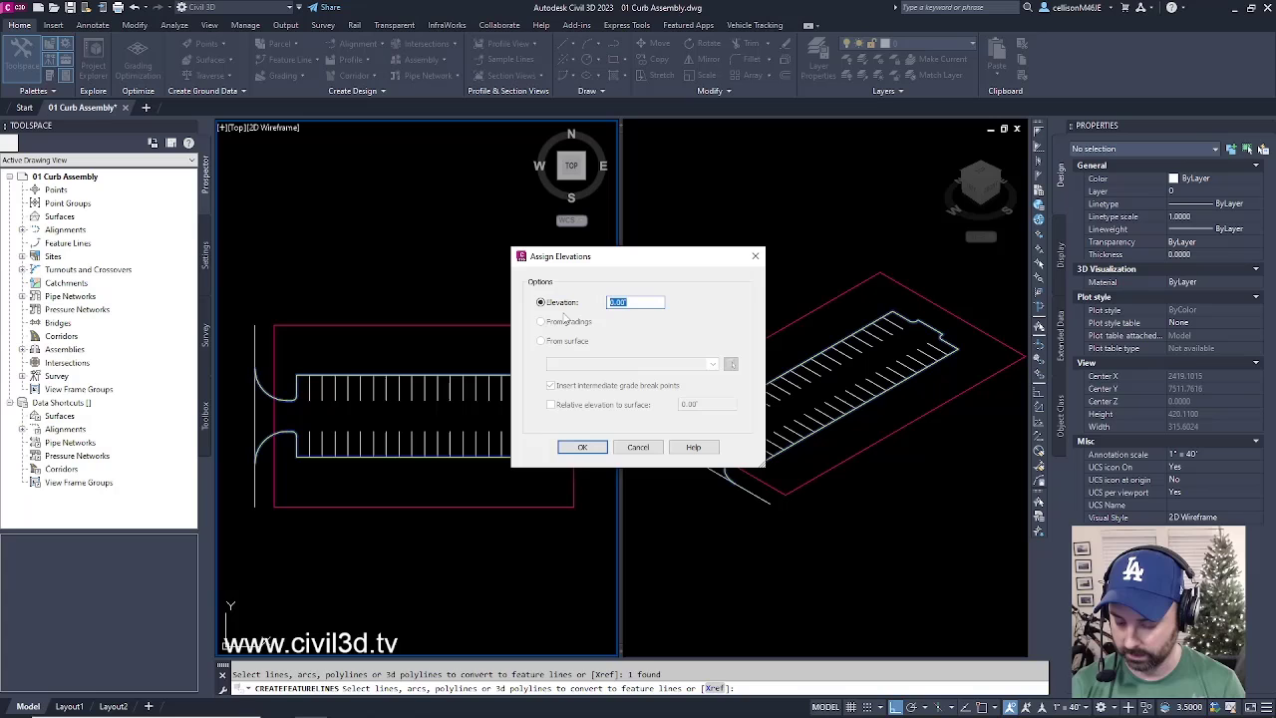
text(100)
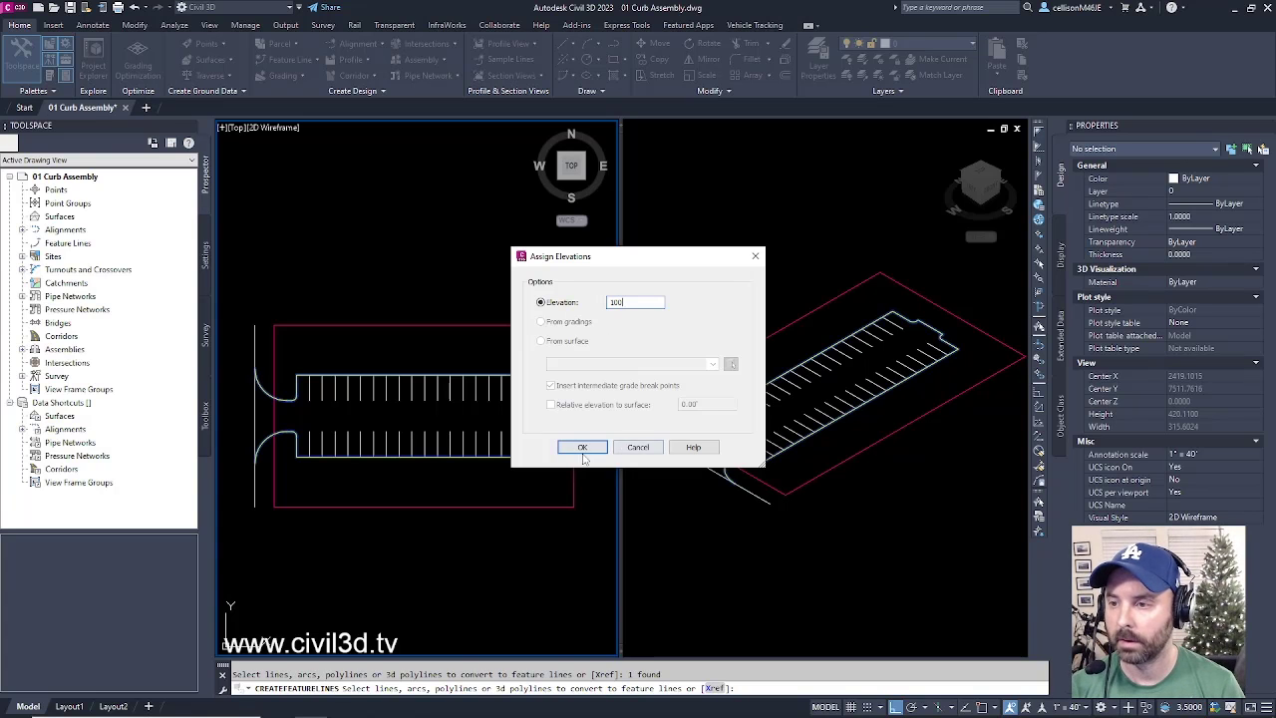
click(582, 446)
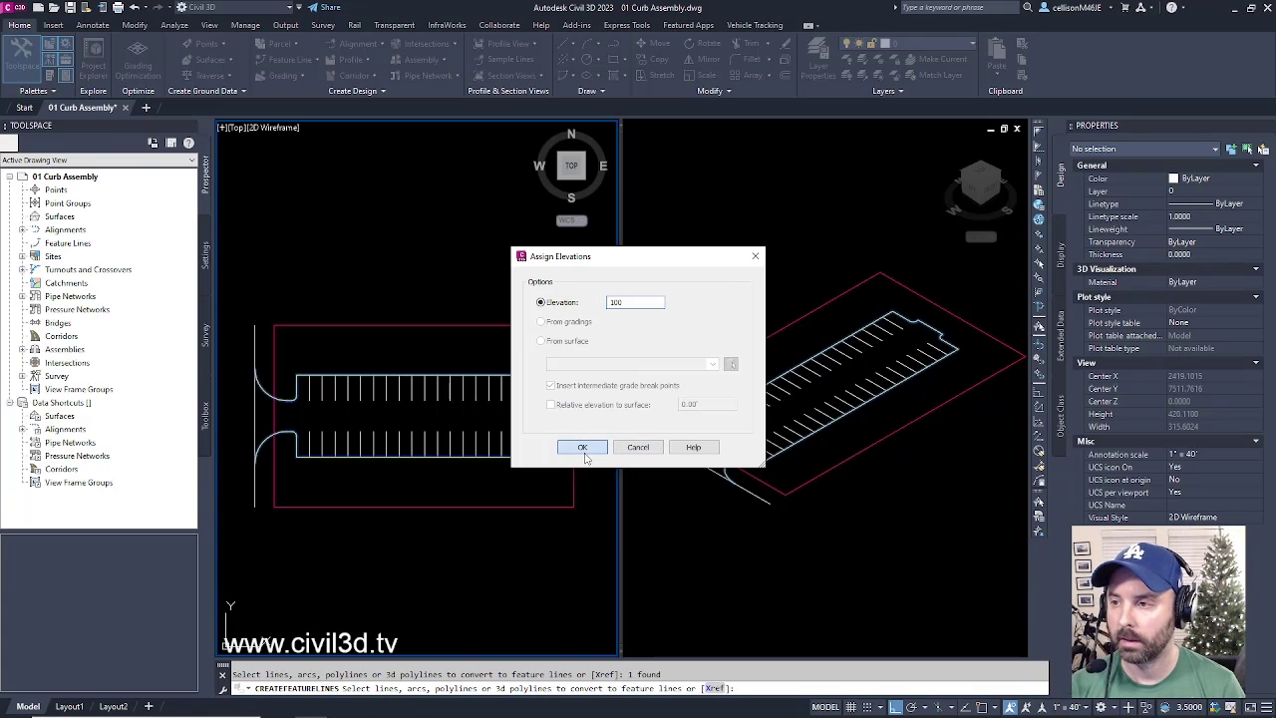
click(777, 550)
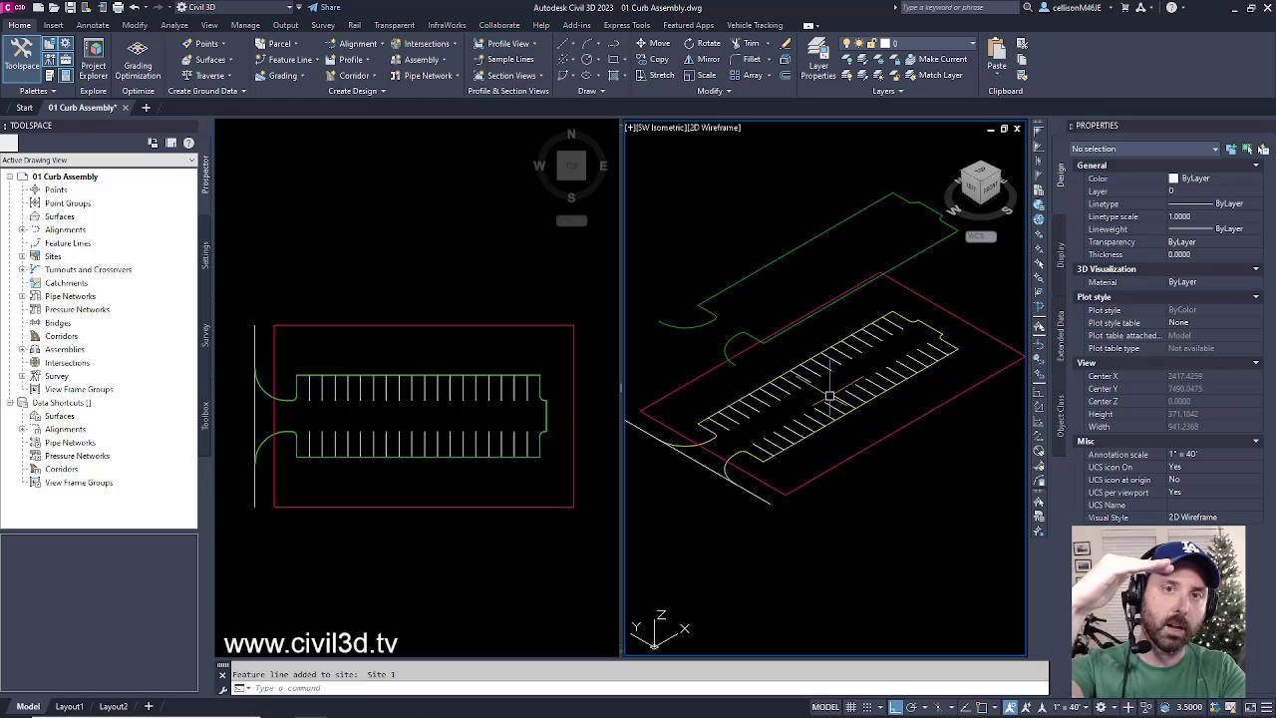
key(Escape)
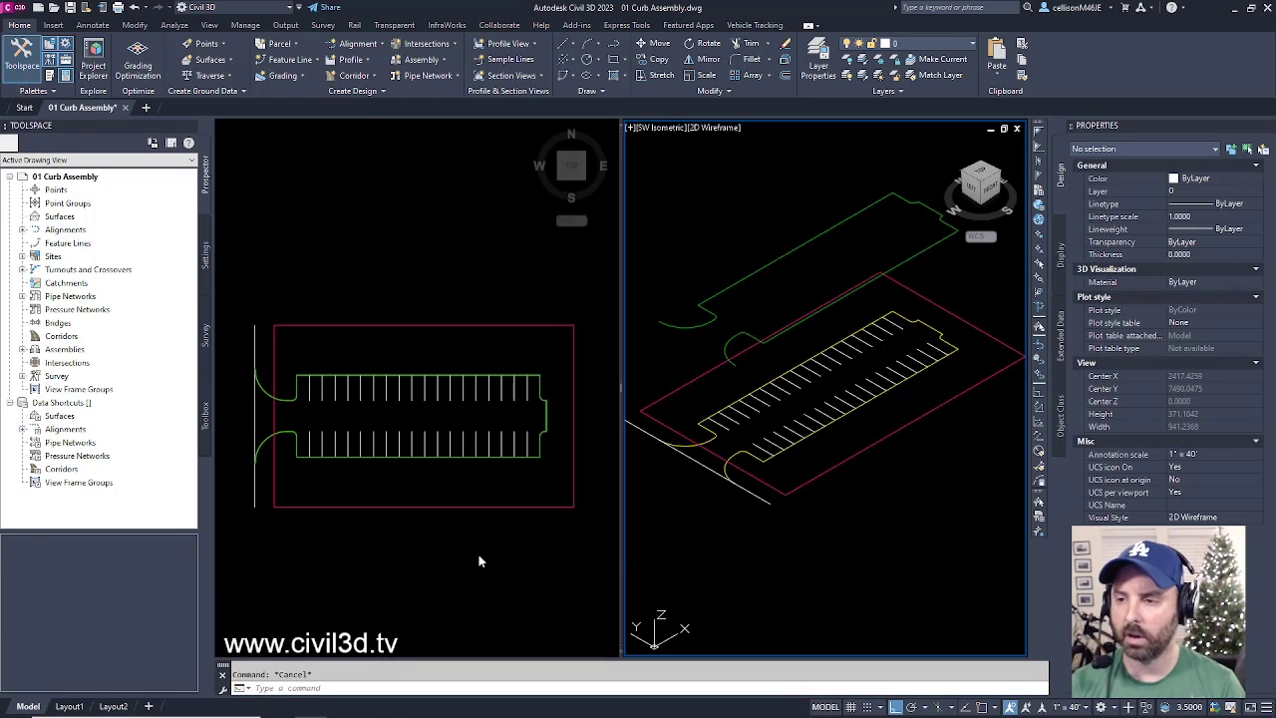
click(453, 551)
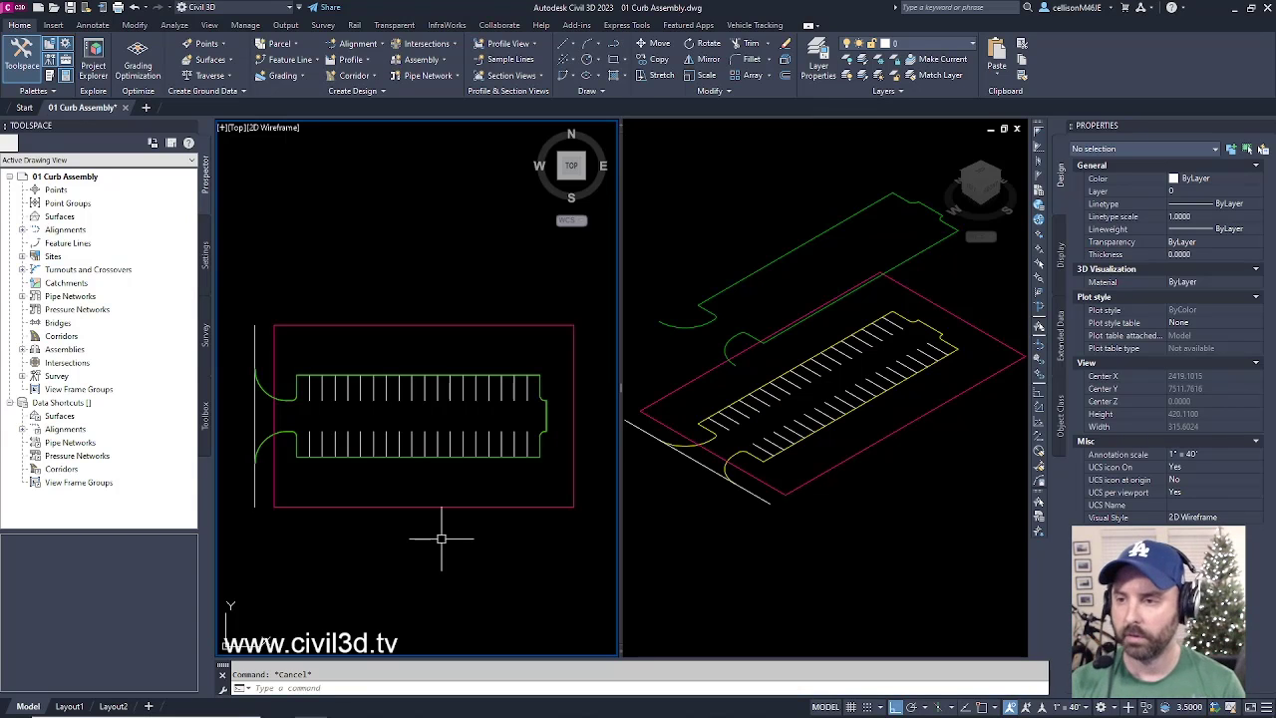
- Insert an elevation point of 98 at the midpoint of the feature line's upper edge
click(539, 382)
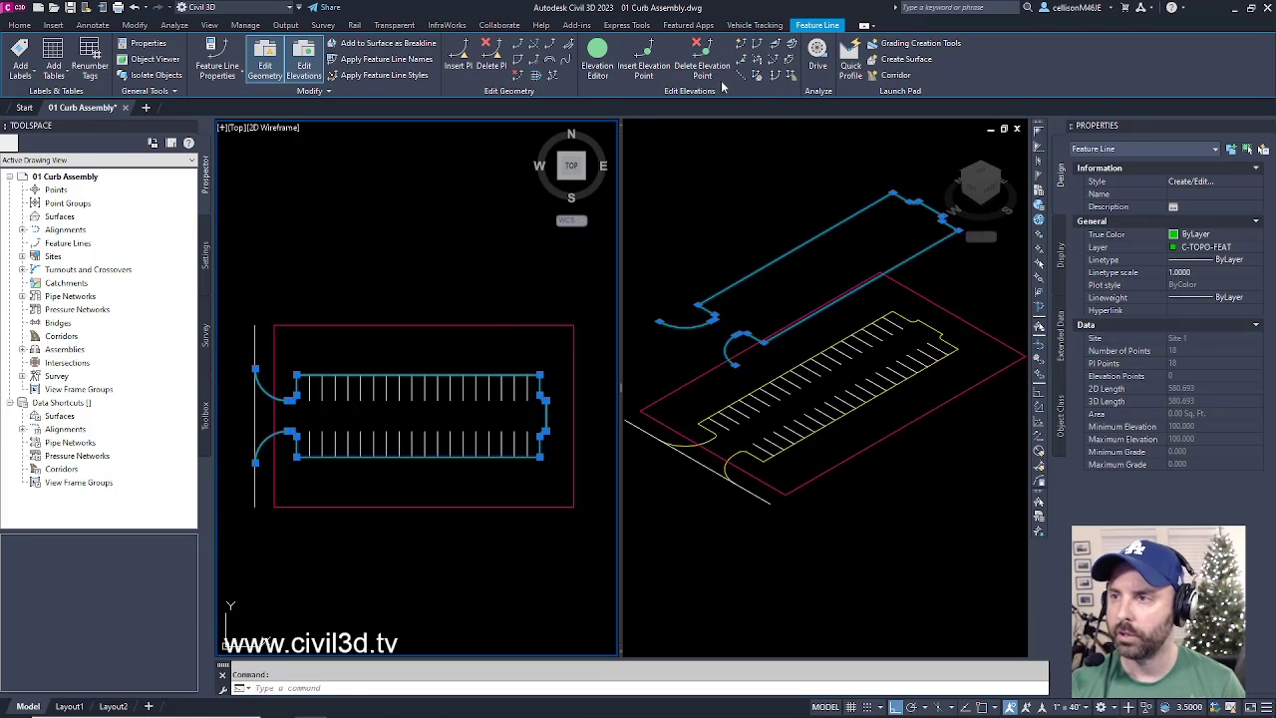
click(646, 67)
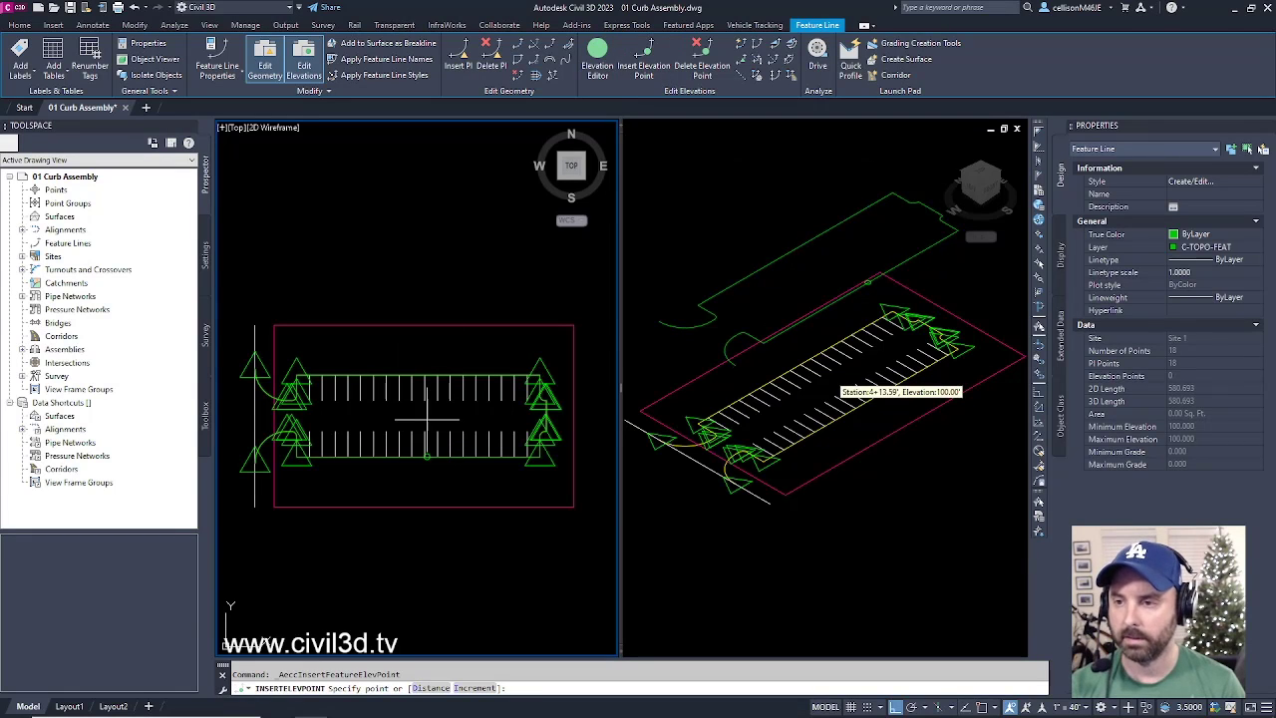
scroll(429, 427, up, 1)
scroll(414, 409, up, 1)
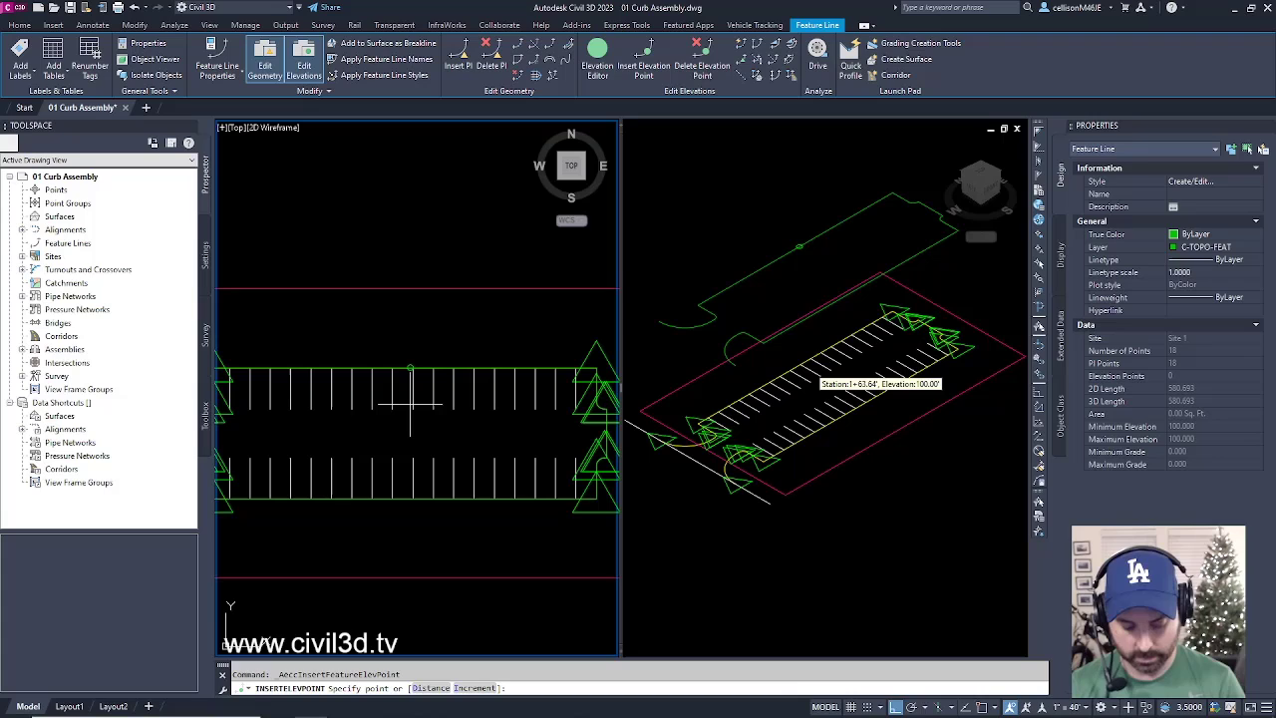
text(MID)
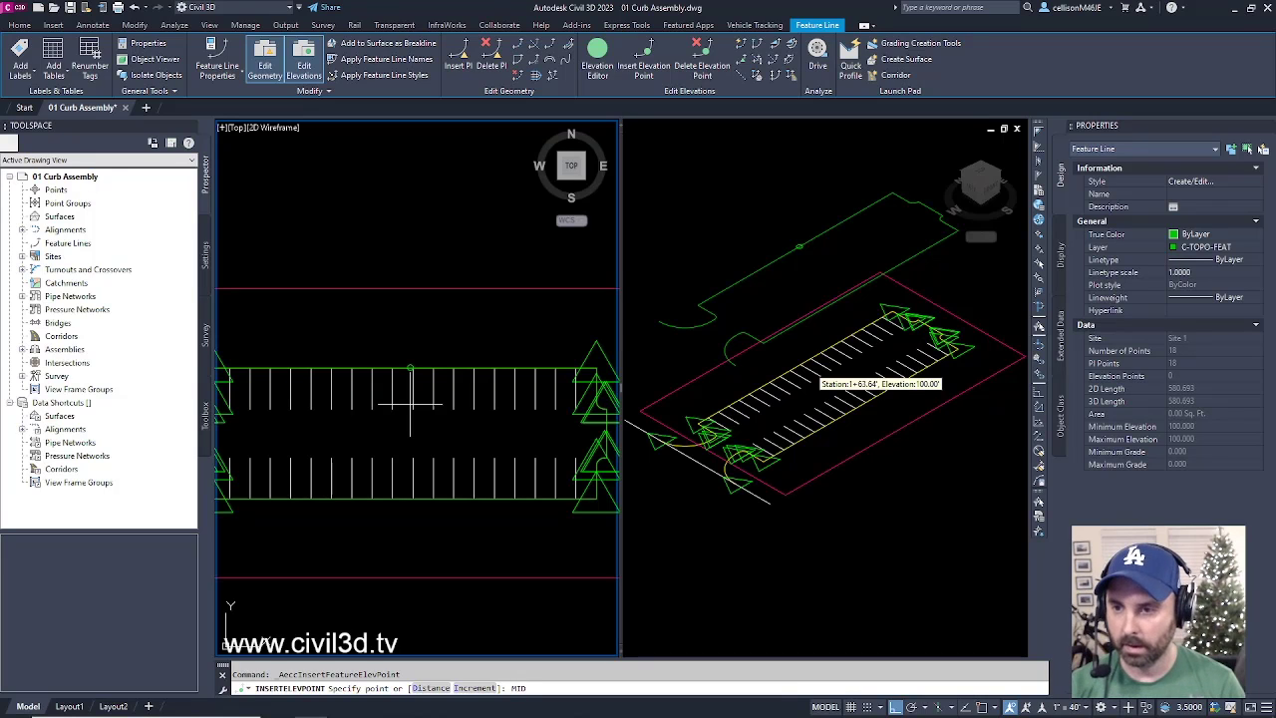
key(Return)
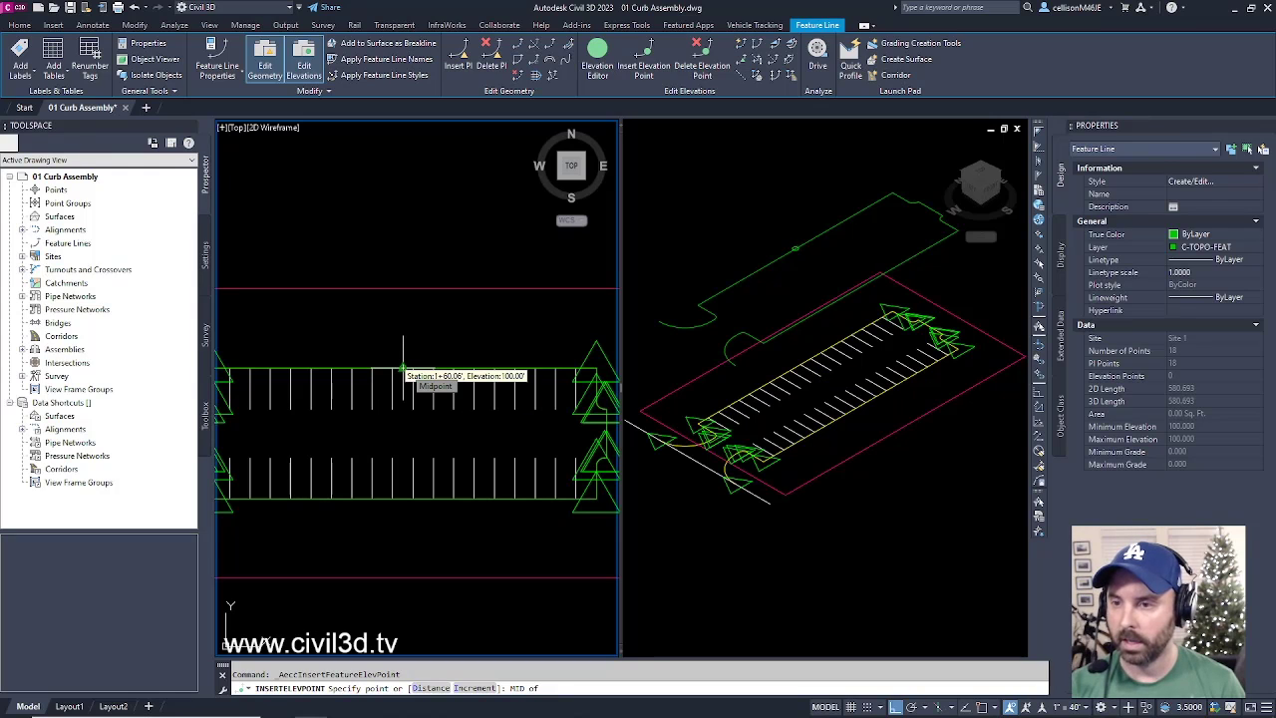
click(403, 372)
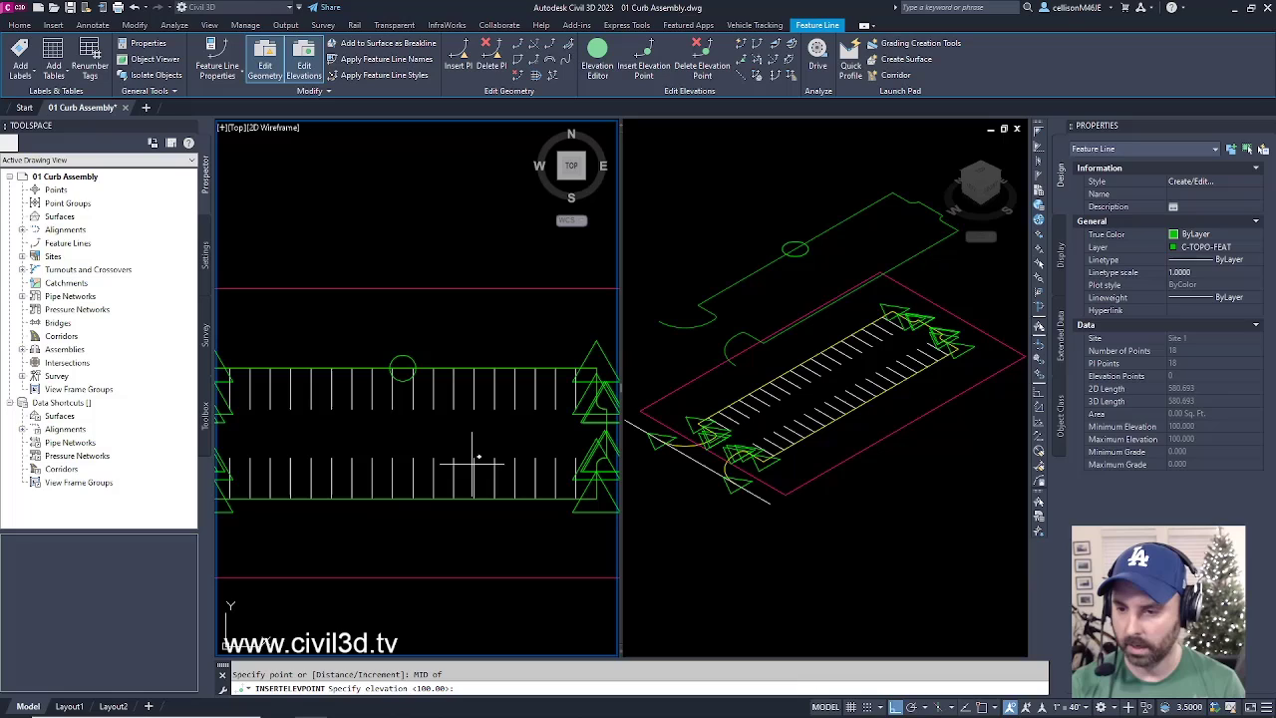
text(98)
key(Return)
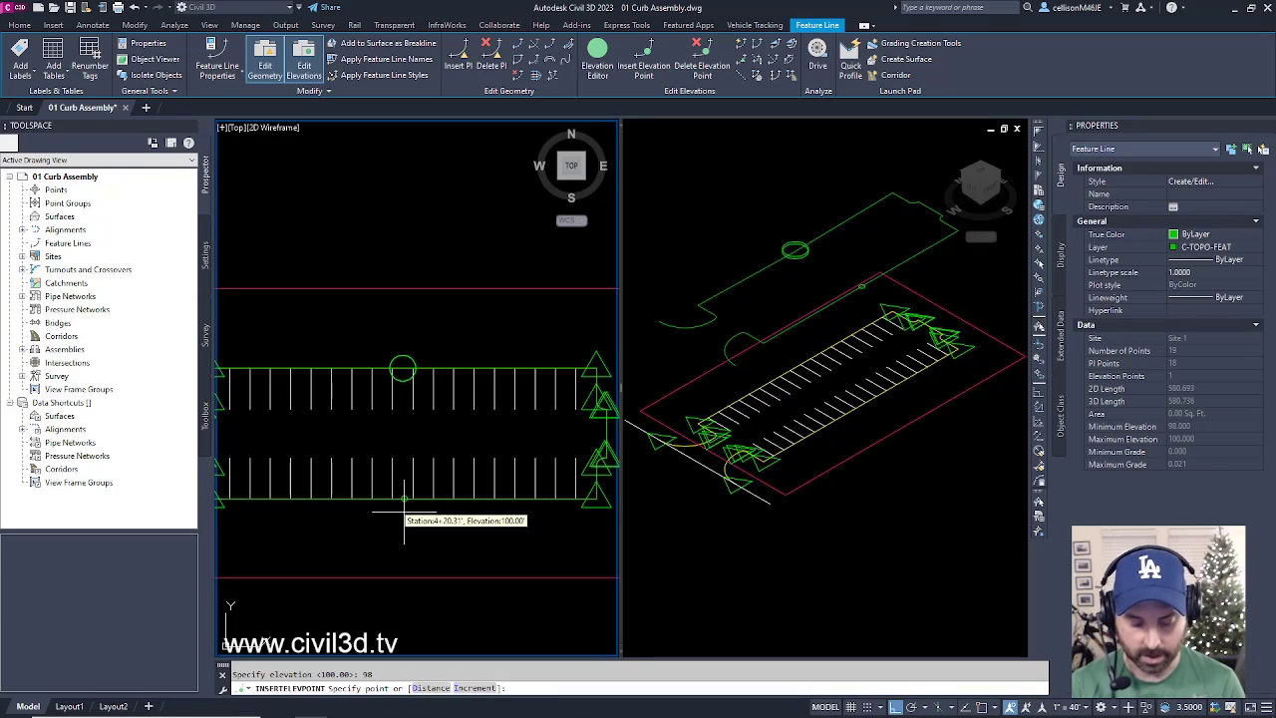
- Add a second elevation point of 98 at the lower edge midpoint and finish
text(mid)
key(Return)
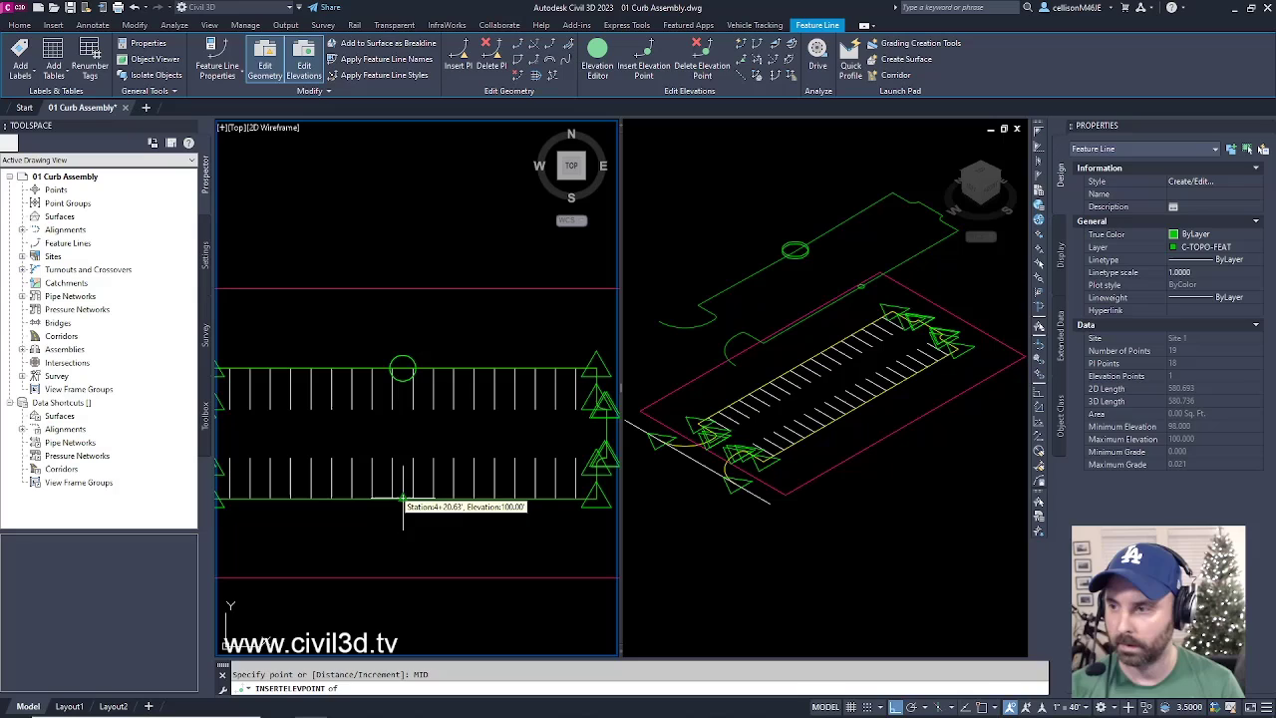
click(402, 499)
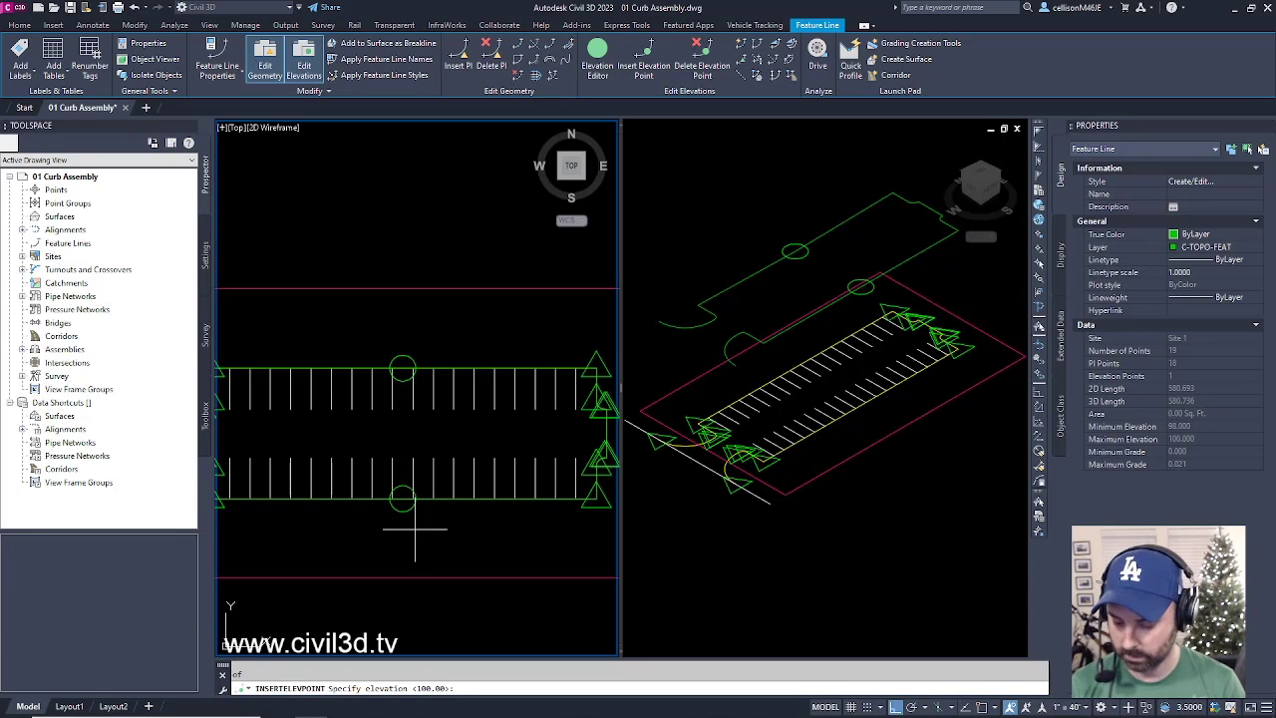
text(98)
key(Return)
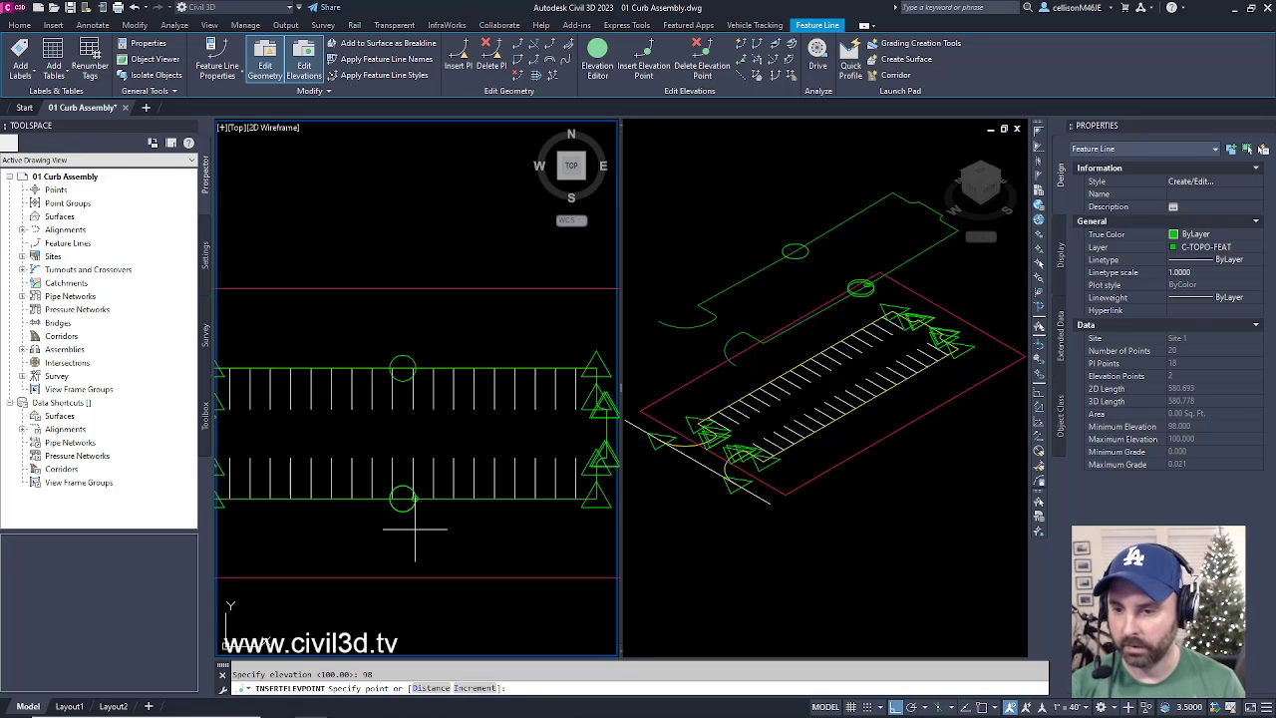
key(Return)
scroll(415, 529, down, 2)
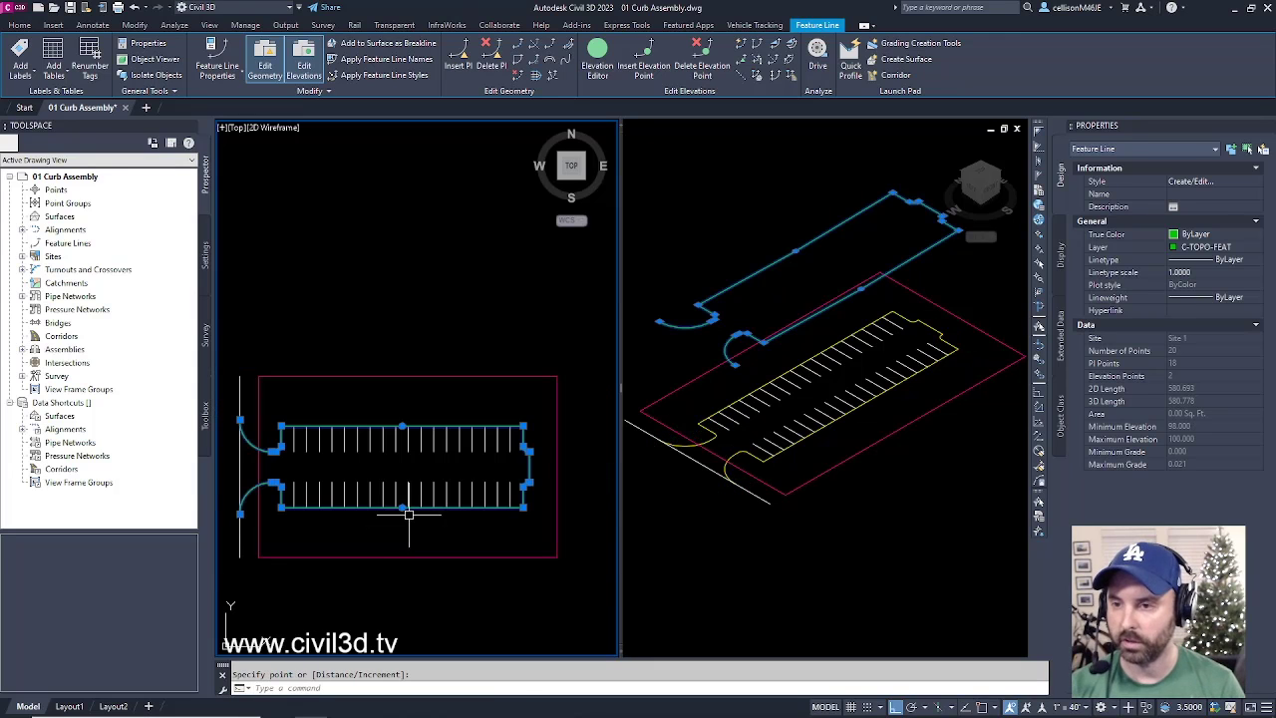
scroll(428, 489, up, 2)
click(890, 446)
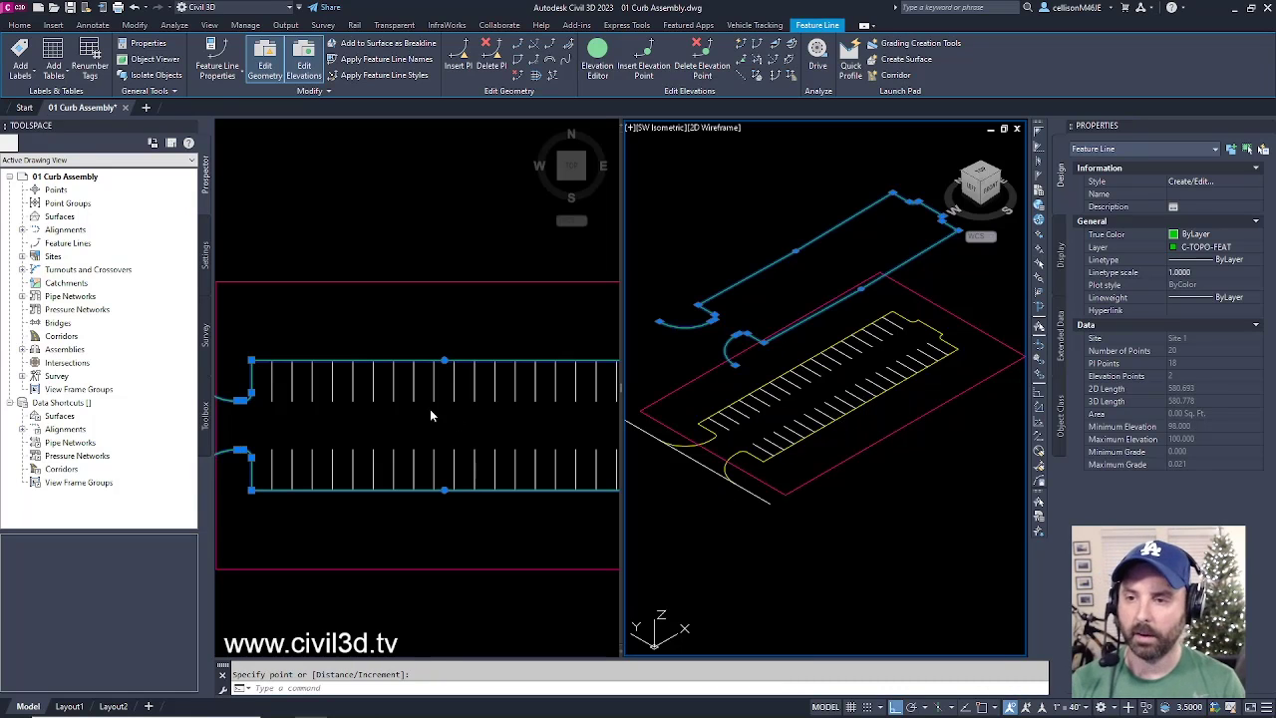
scroll(373, 426, down, 2)
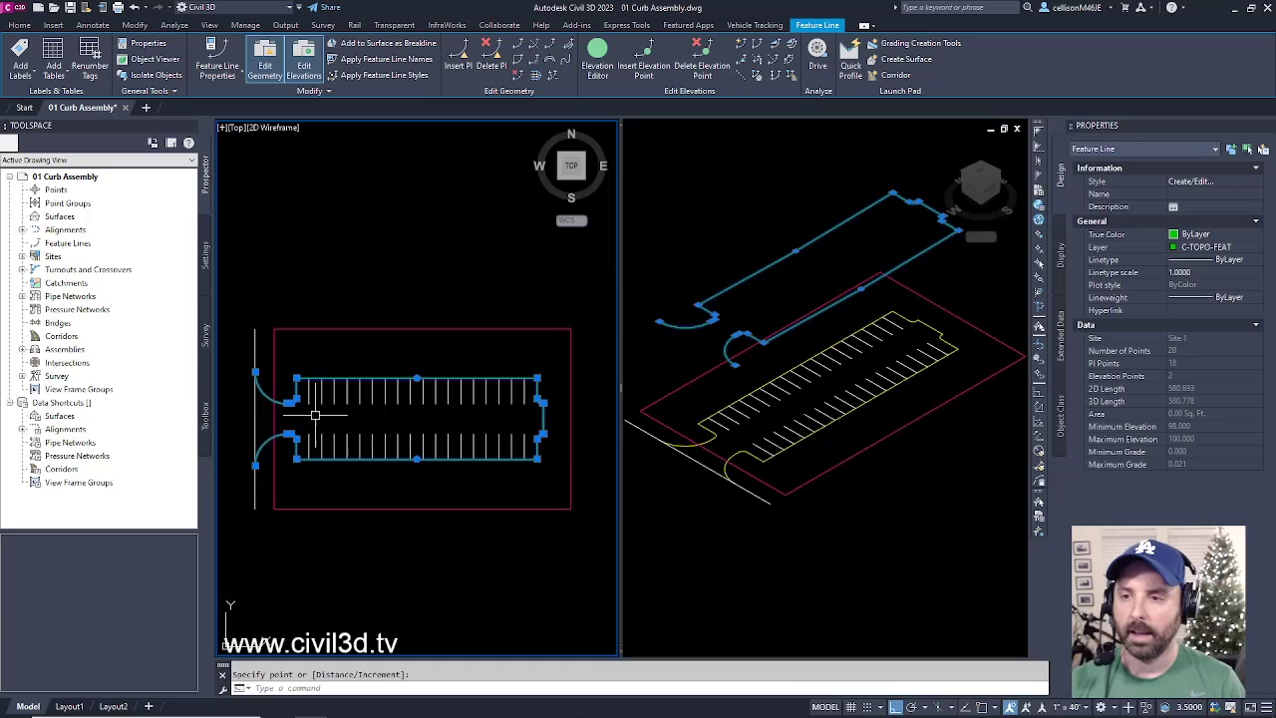
scroll(315, 414, up, 2)
scroll(365, 422, up, 2)
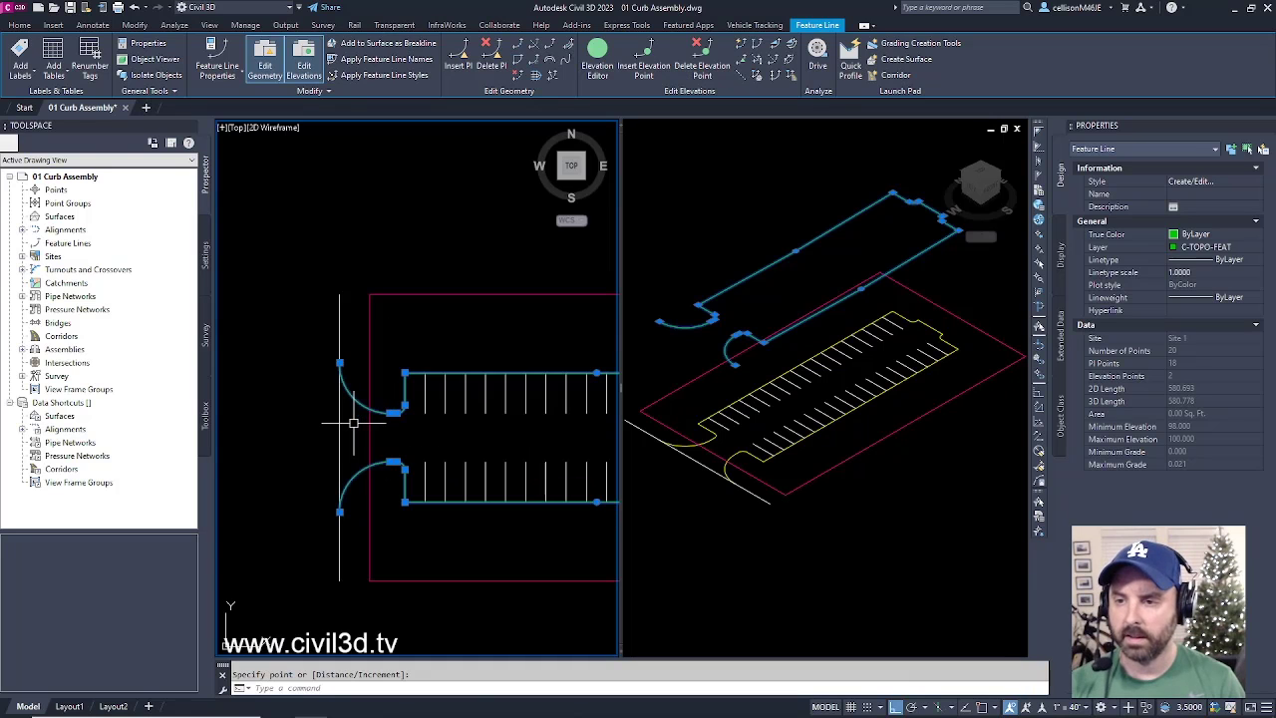
scroll(353, 423, down, 1)
key(Escape)
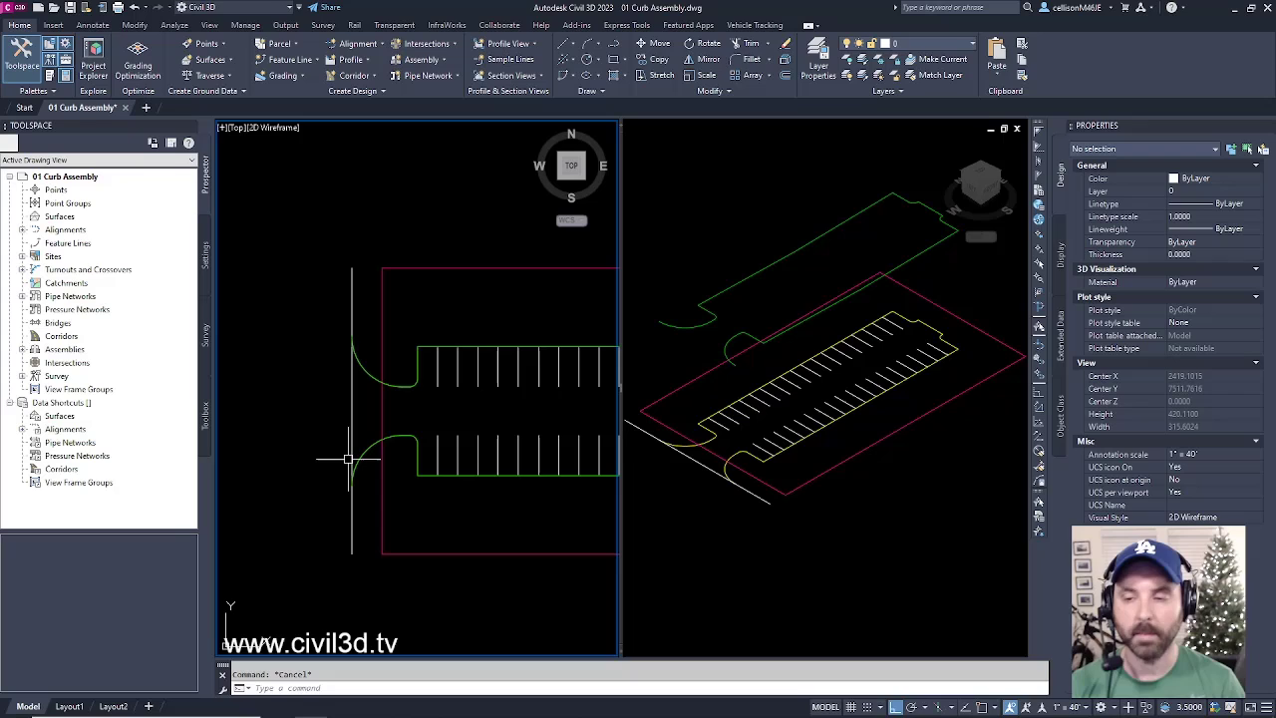
mouse_move(348, 459)
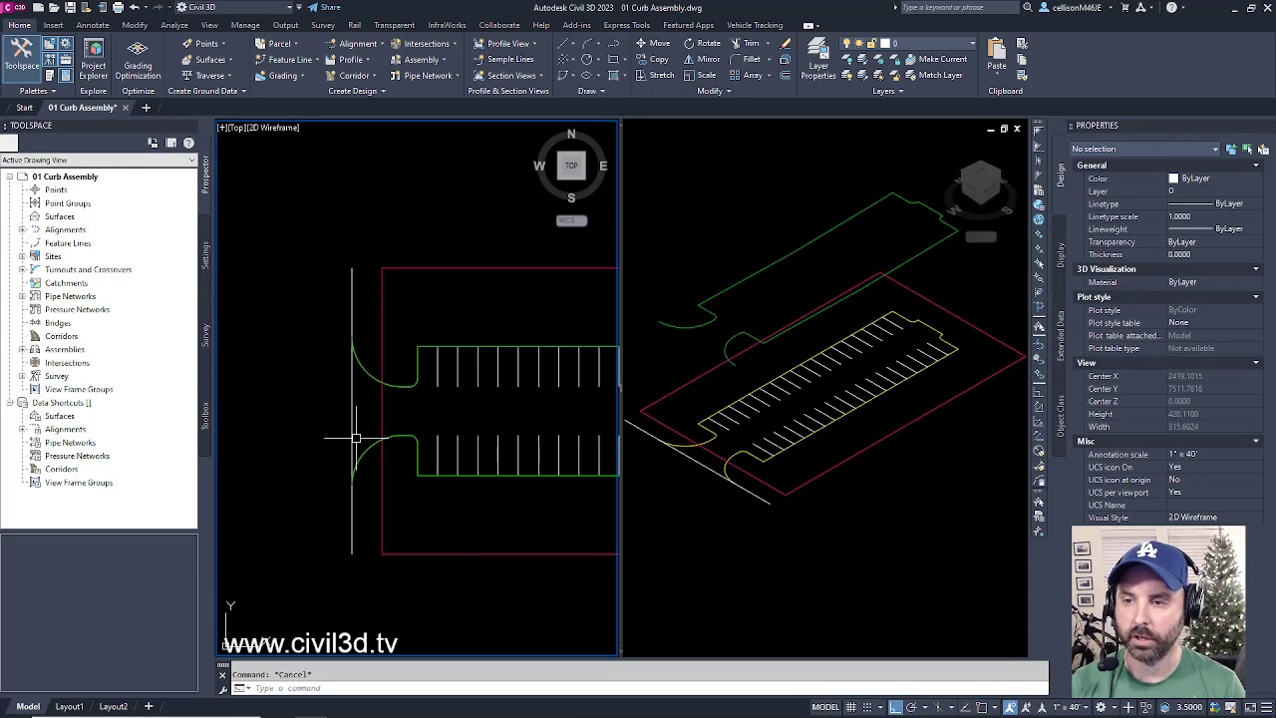
mouse_move(353, 413)
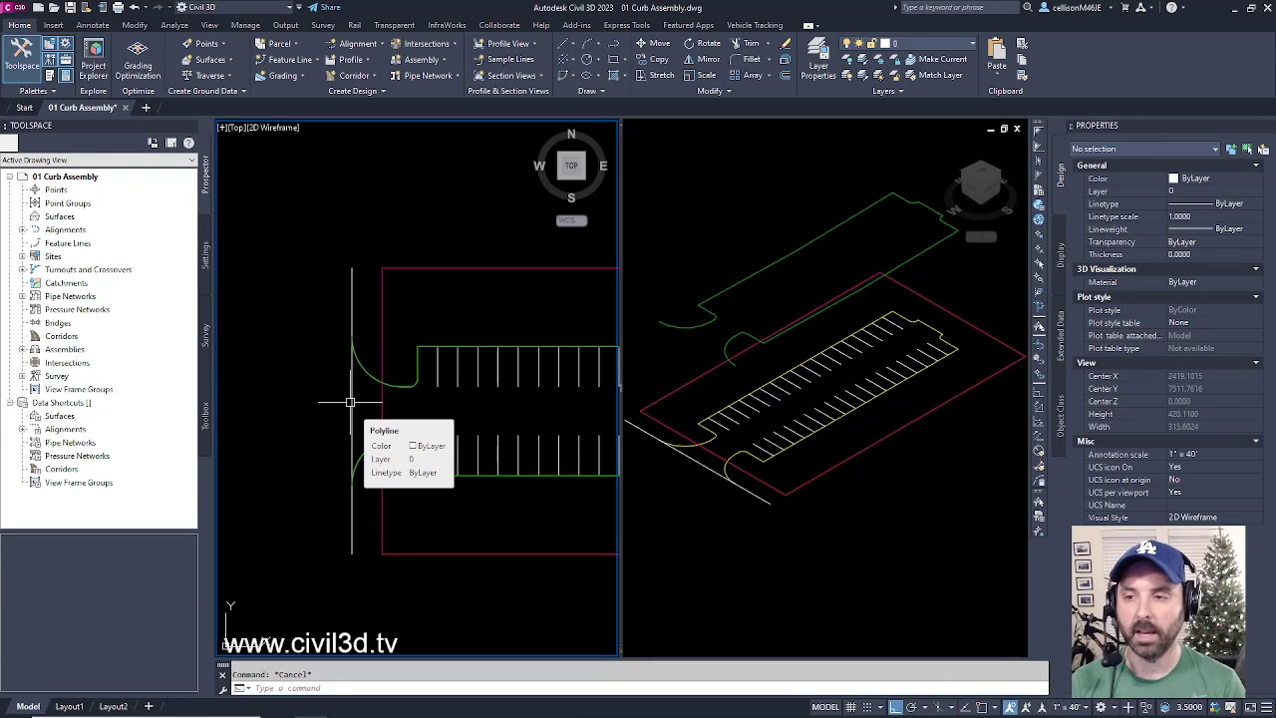
- Convert the vertical polyline west of the lot into a Site 1 feature line at elevation 98
click(312, 60)
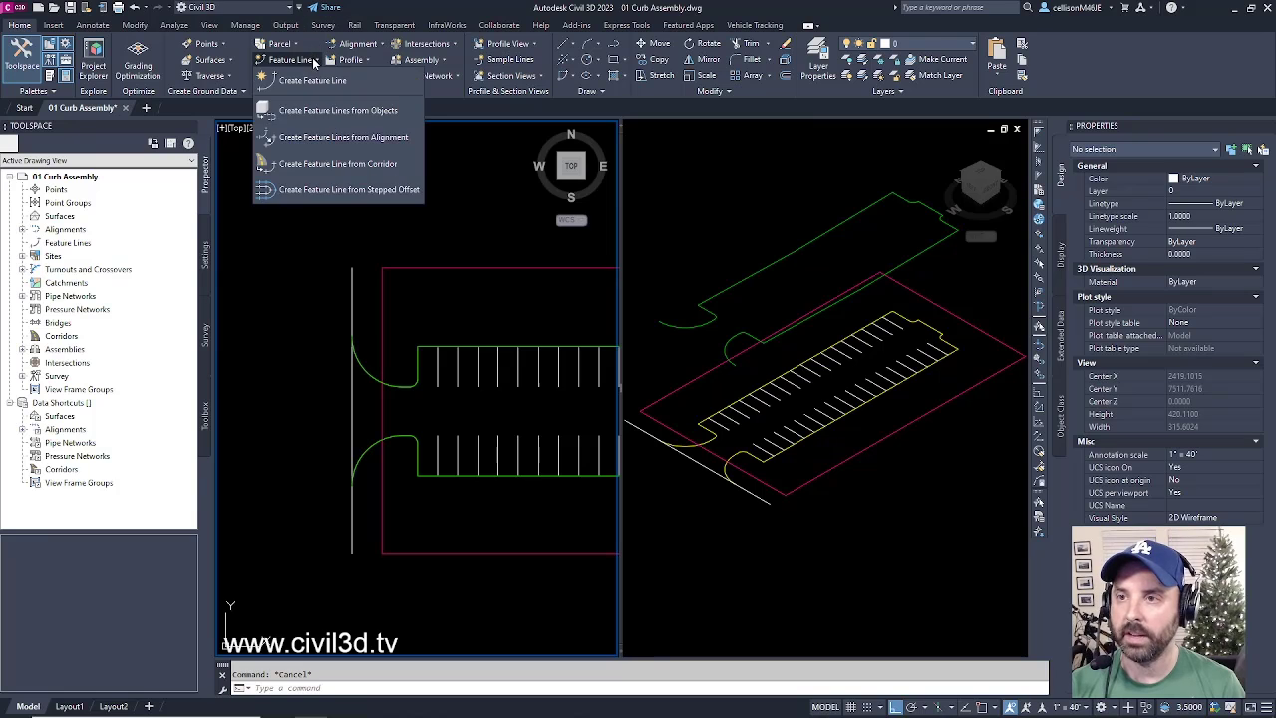
click(400, 117)
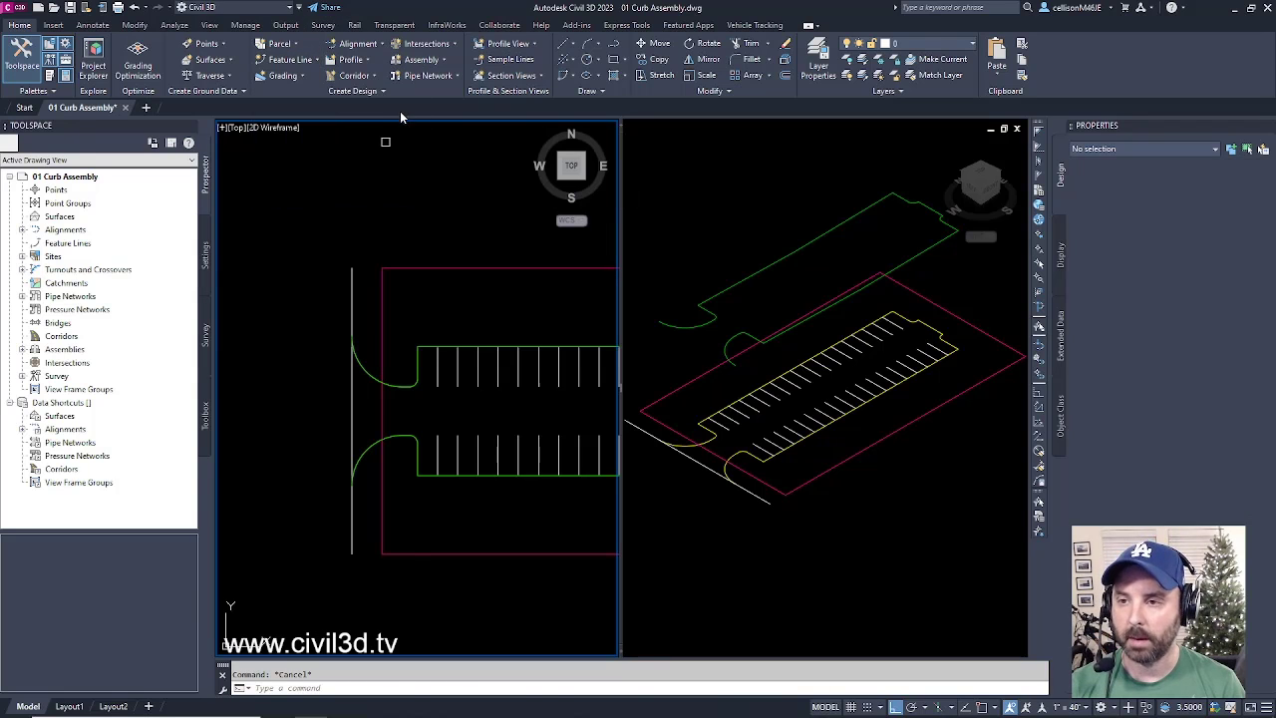
click(352, 419)
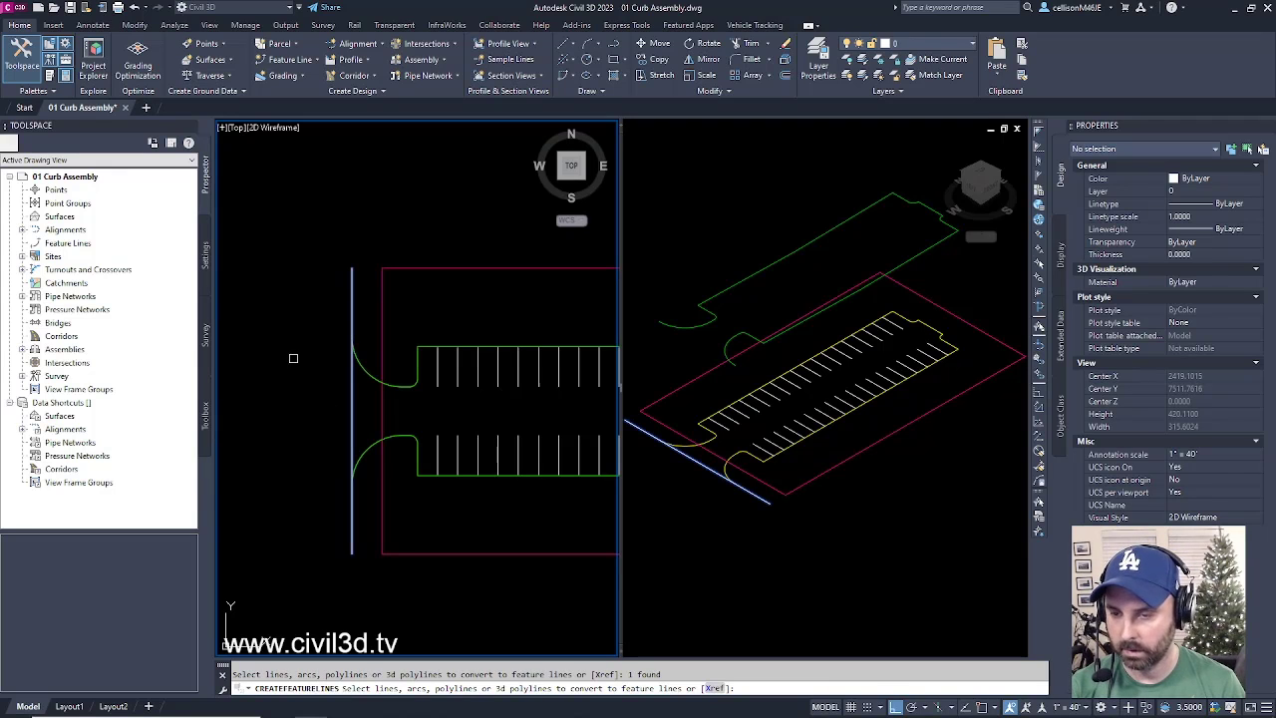
key(Return)
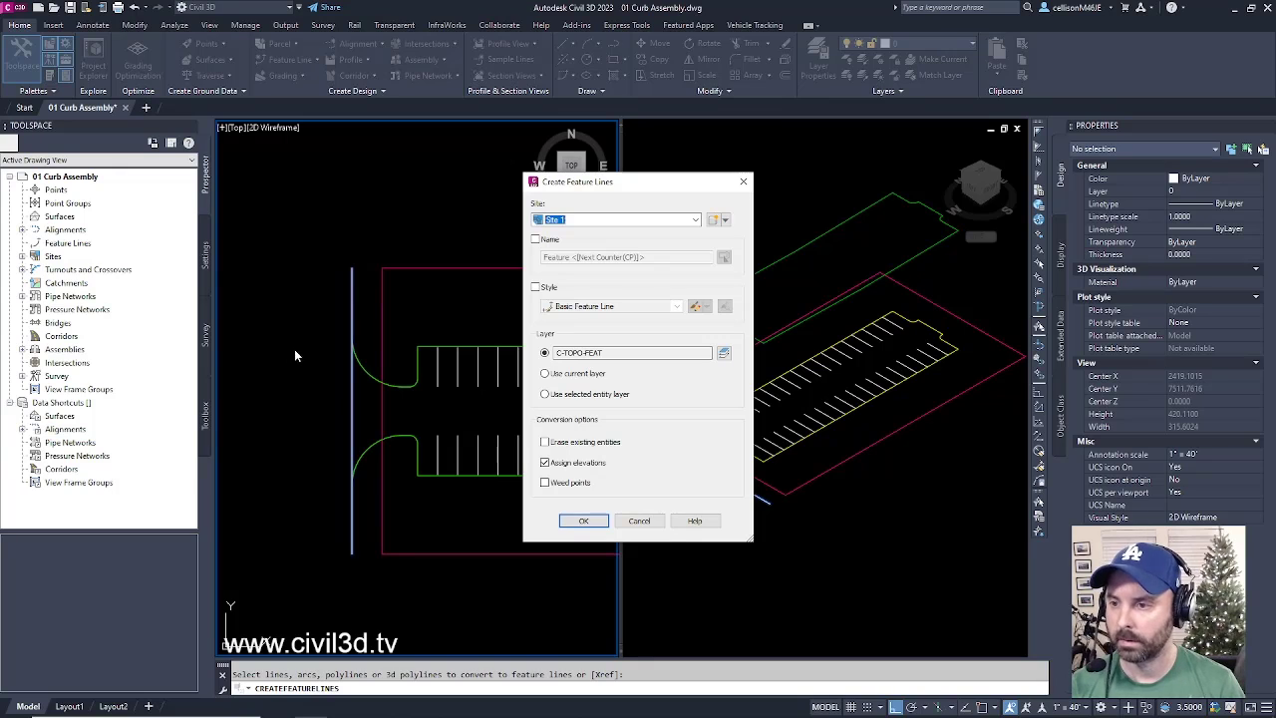
click(589, 524)
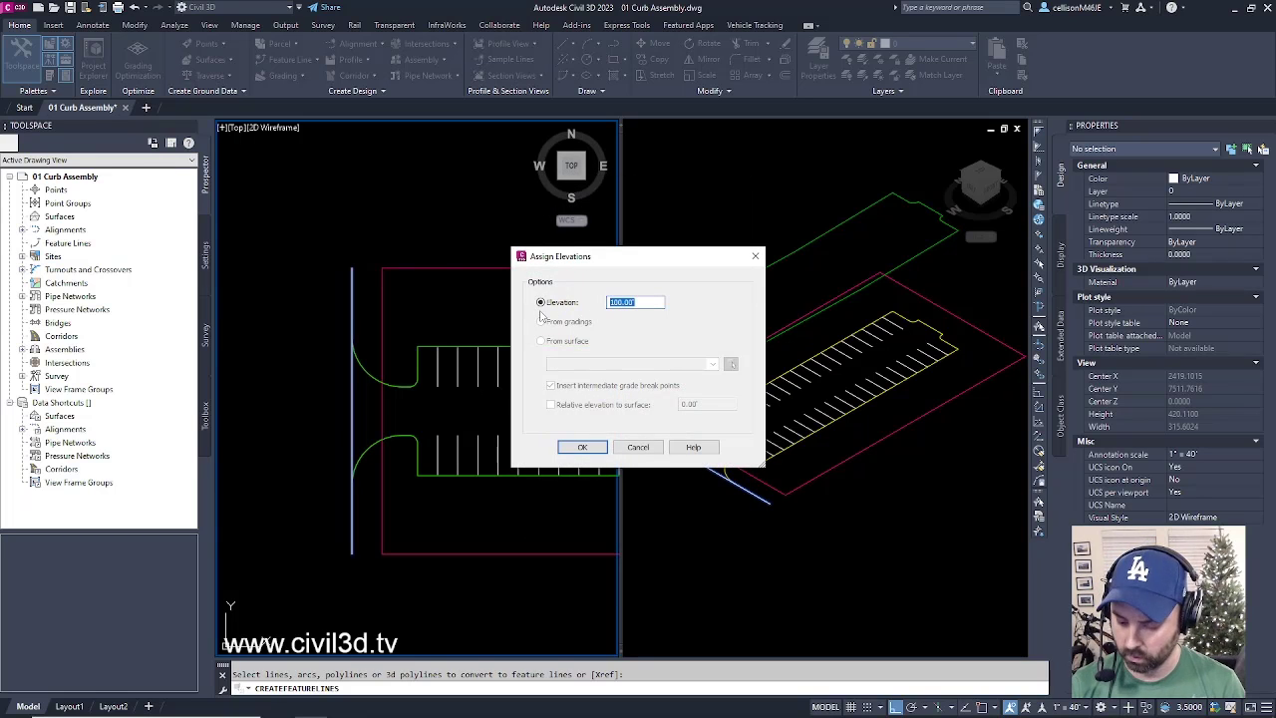
text(98)
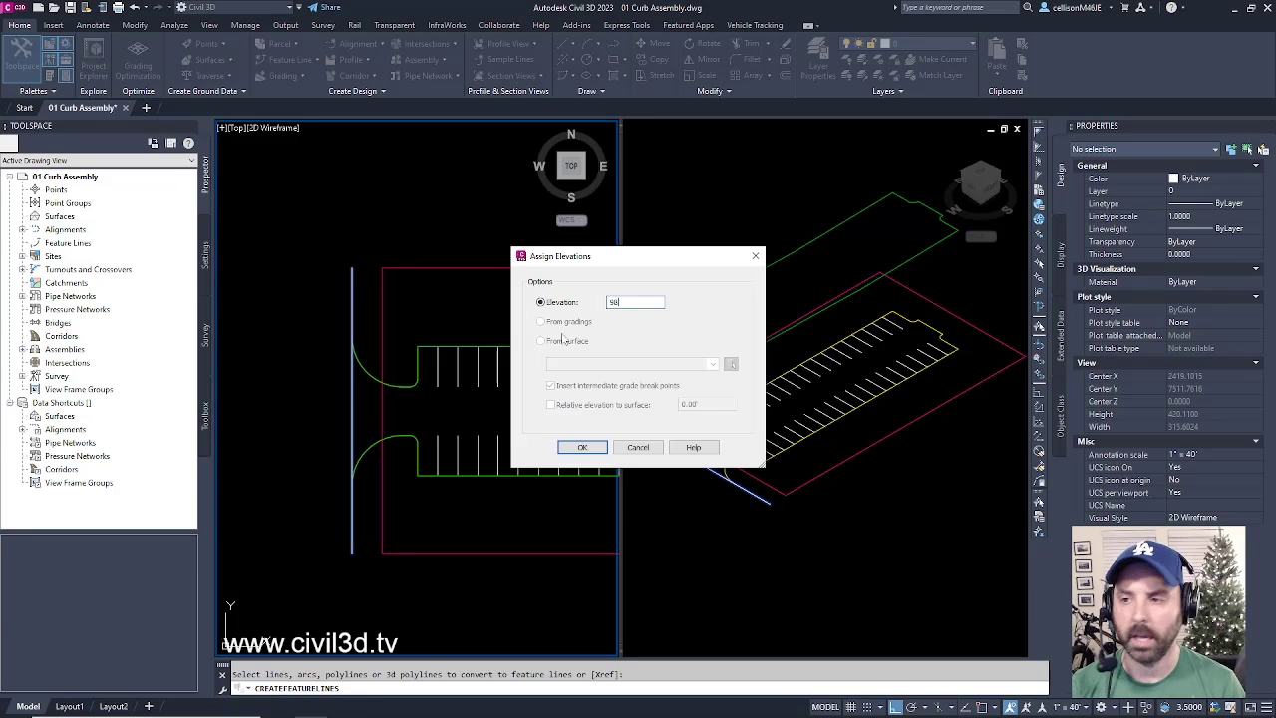
click(582, 446)
key(Escape)
scroll(356, 506, down, 2)
scroll(351, 436, up, 4)
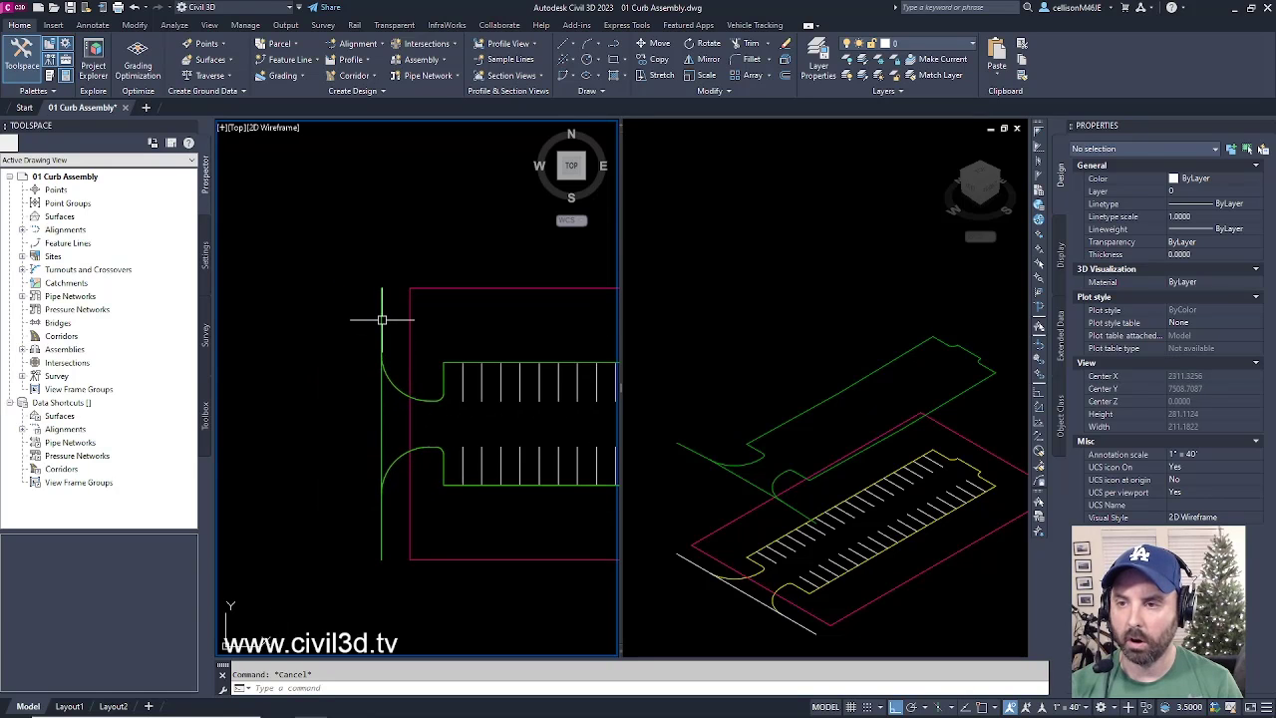
click(382, 319)
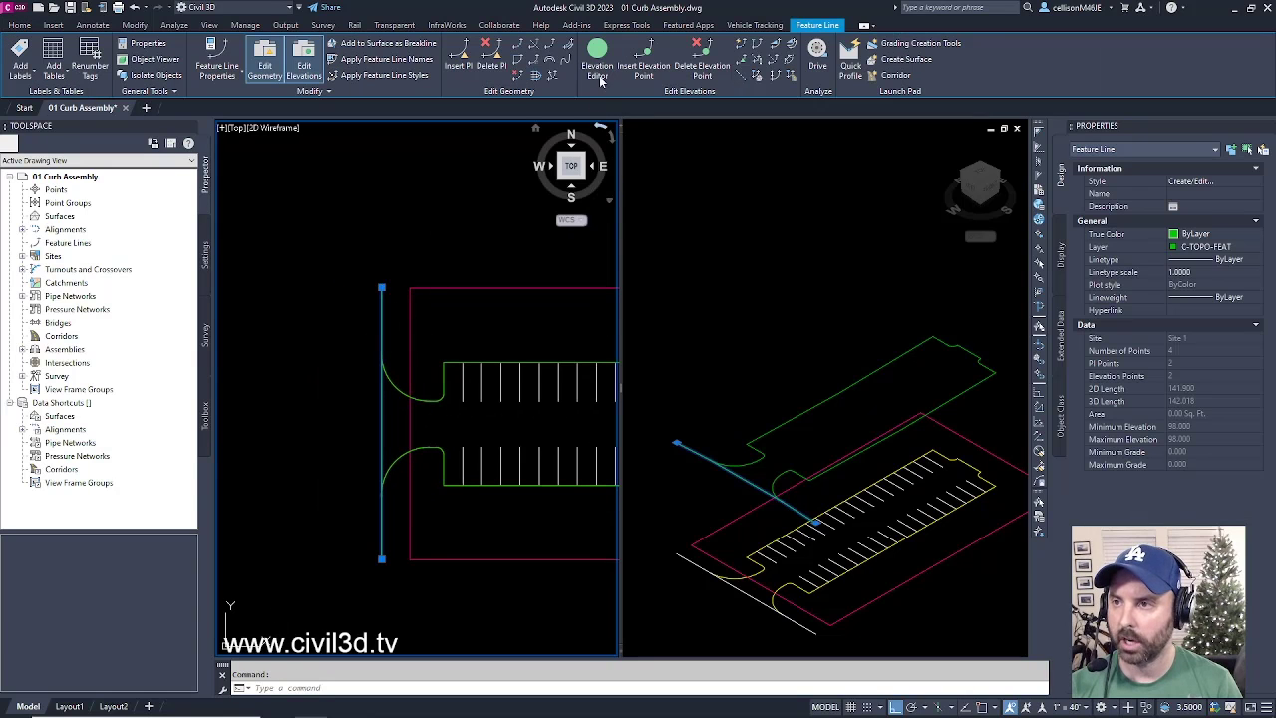
- Open the Grading Elevation Editor for the vertical feature line and place it beside the 3D view
click(598, 52)
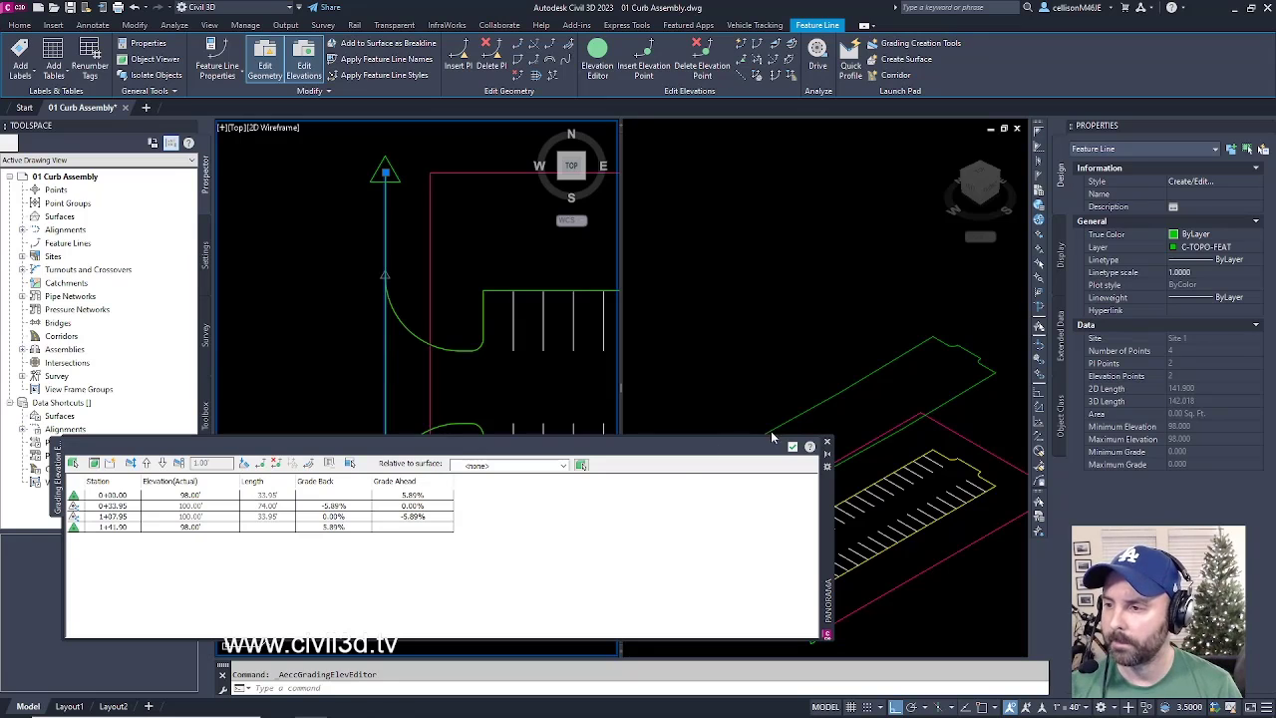
click(793, 447)
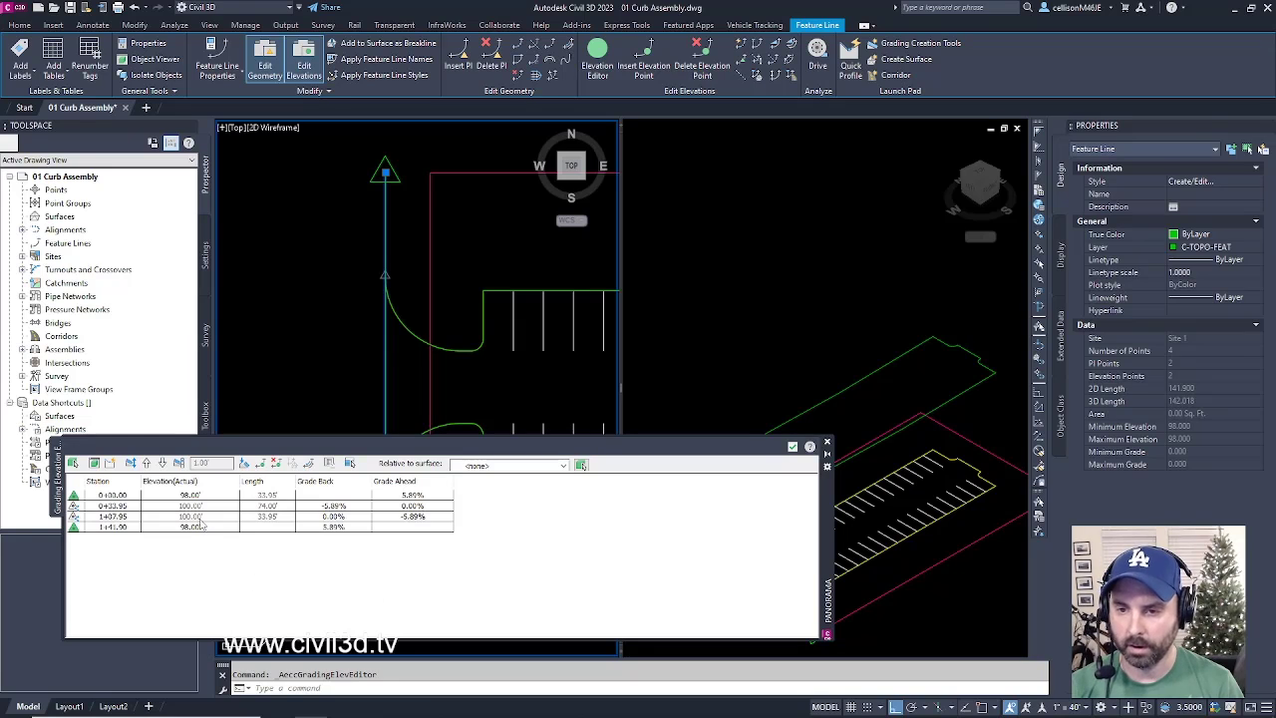
click(195, 495)
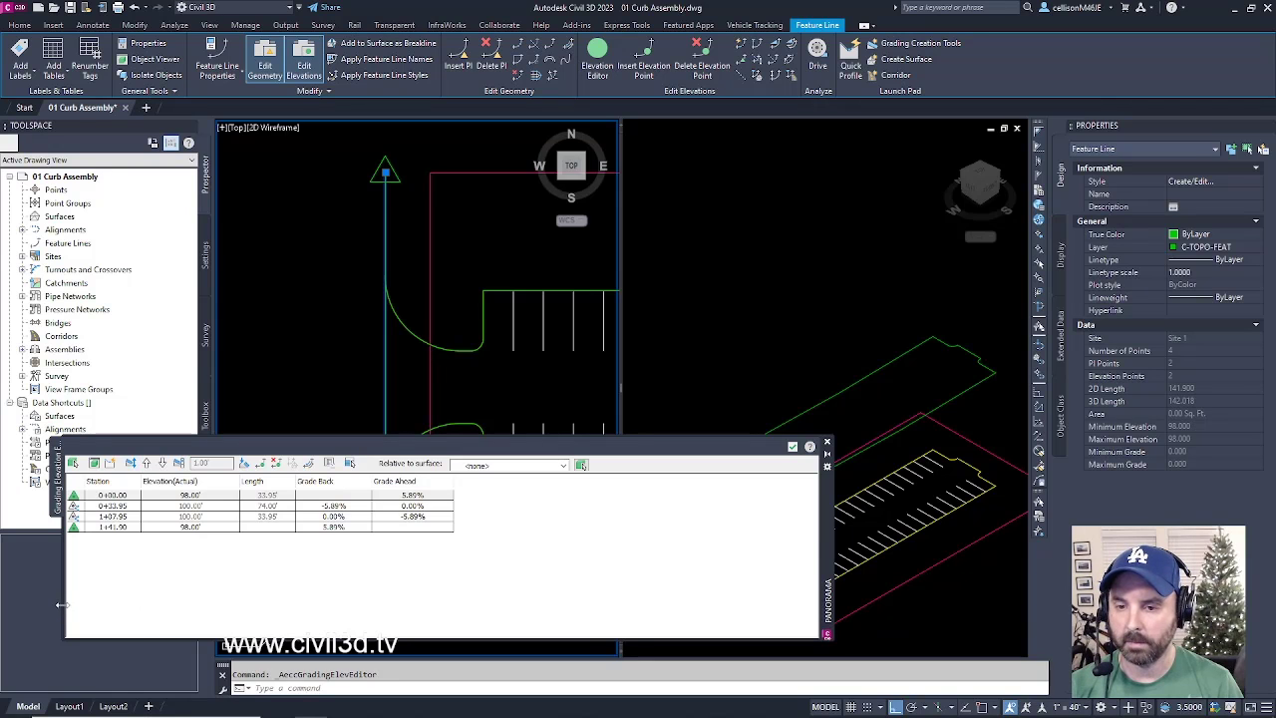
drag(61, 604, 435, 604)
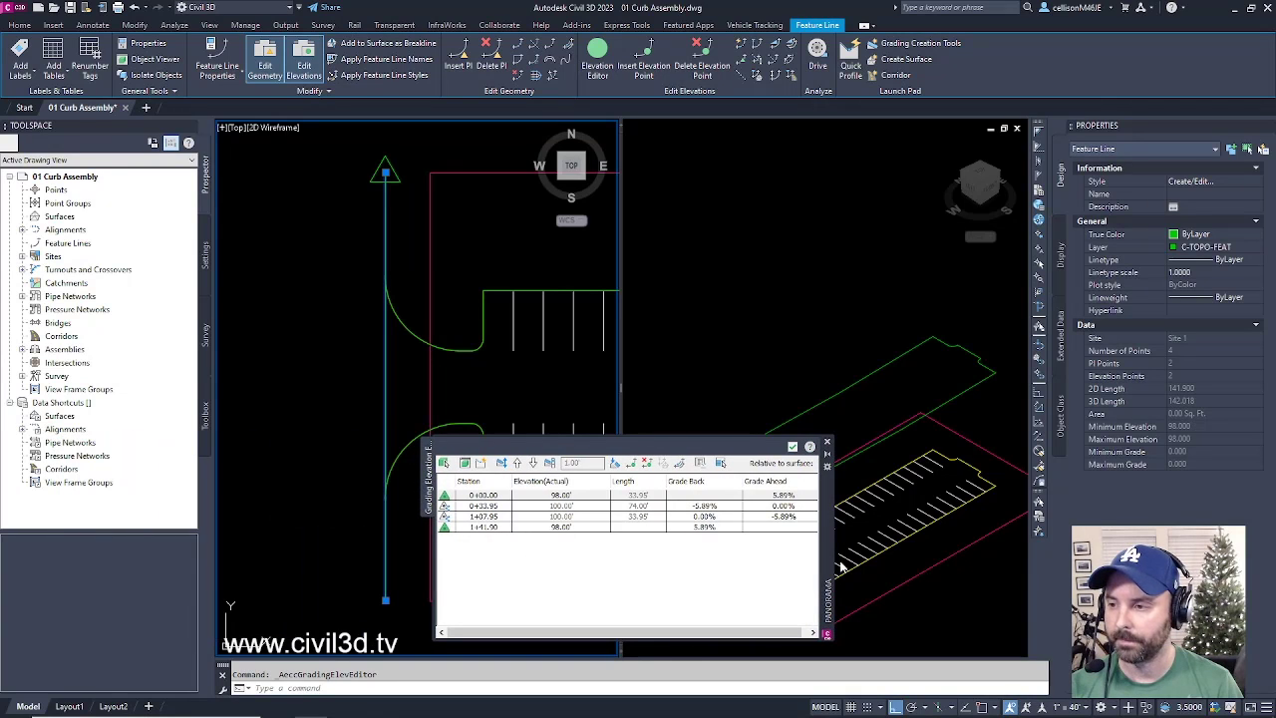
drag(829, 574, 1026, 250)
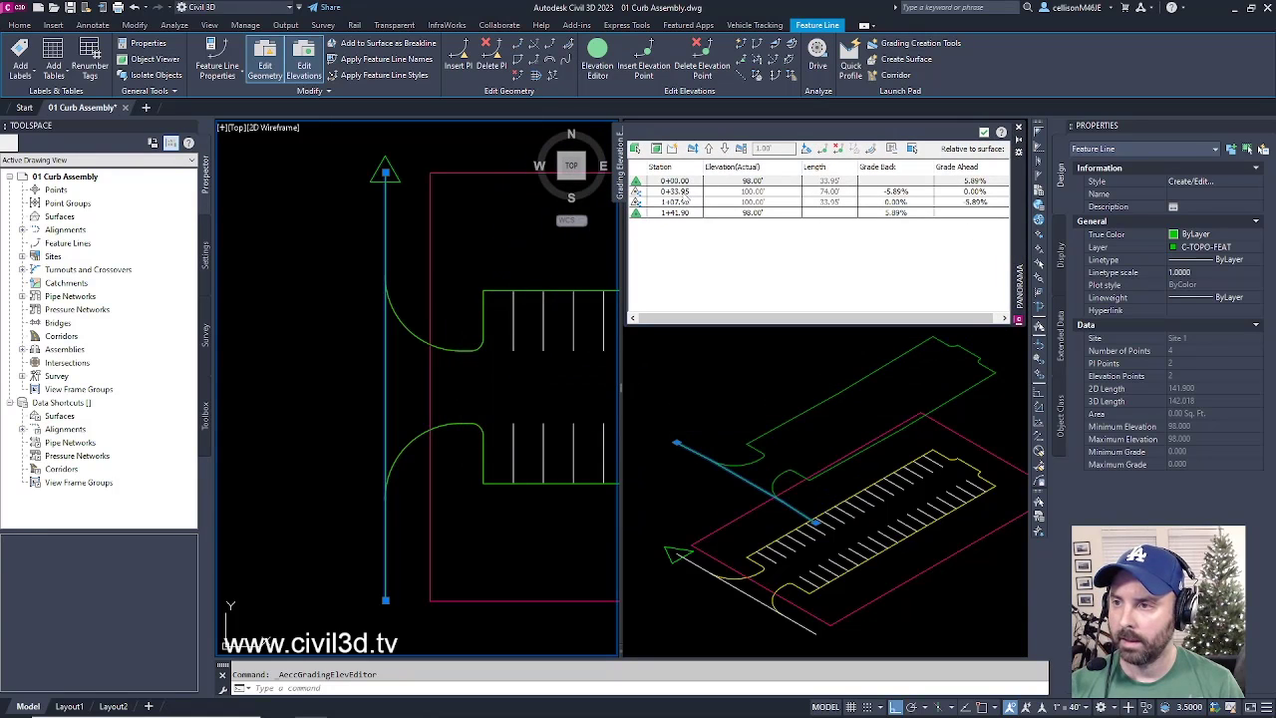
click(685, 191)
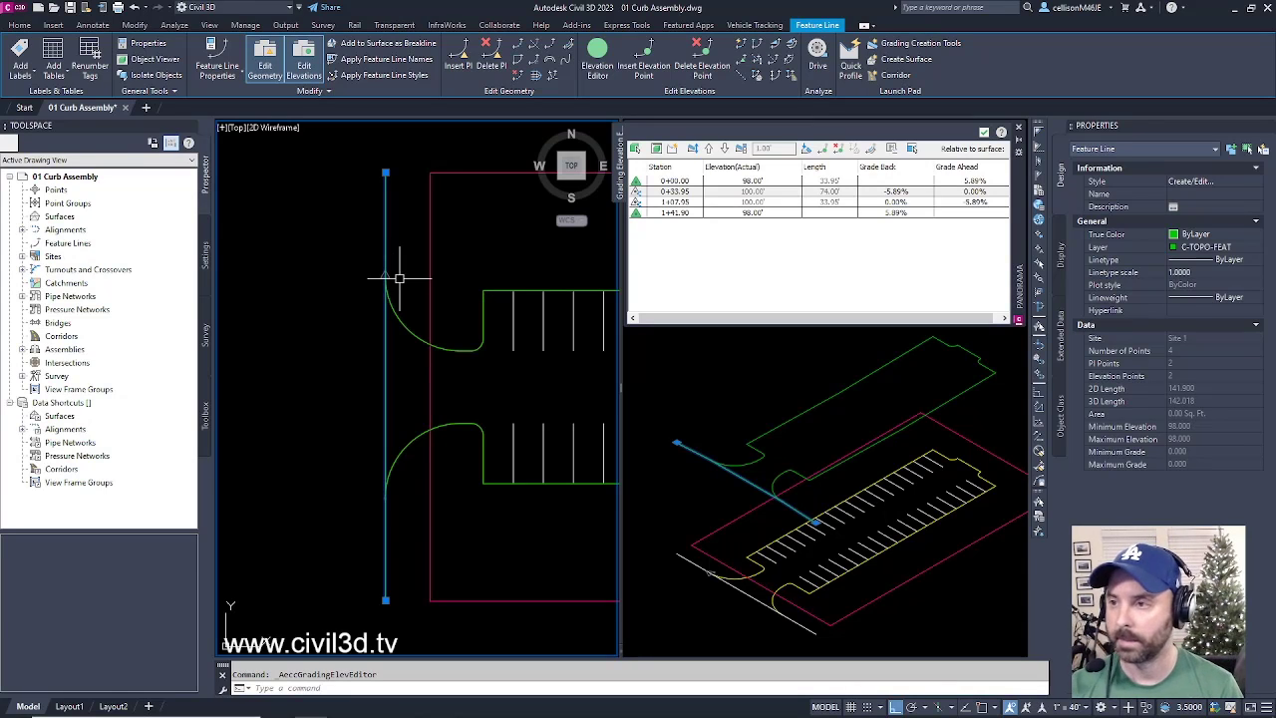
click(681, 202)
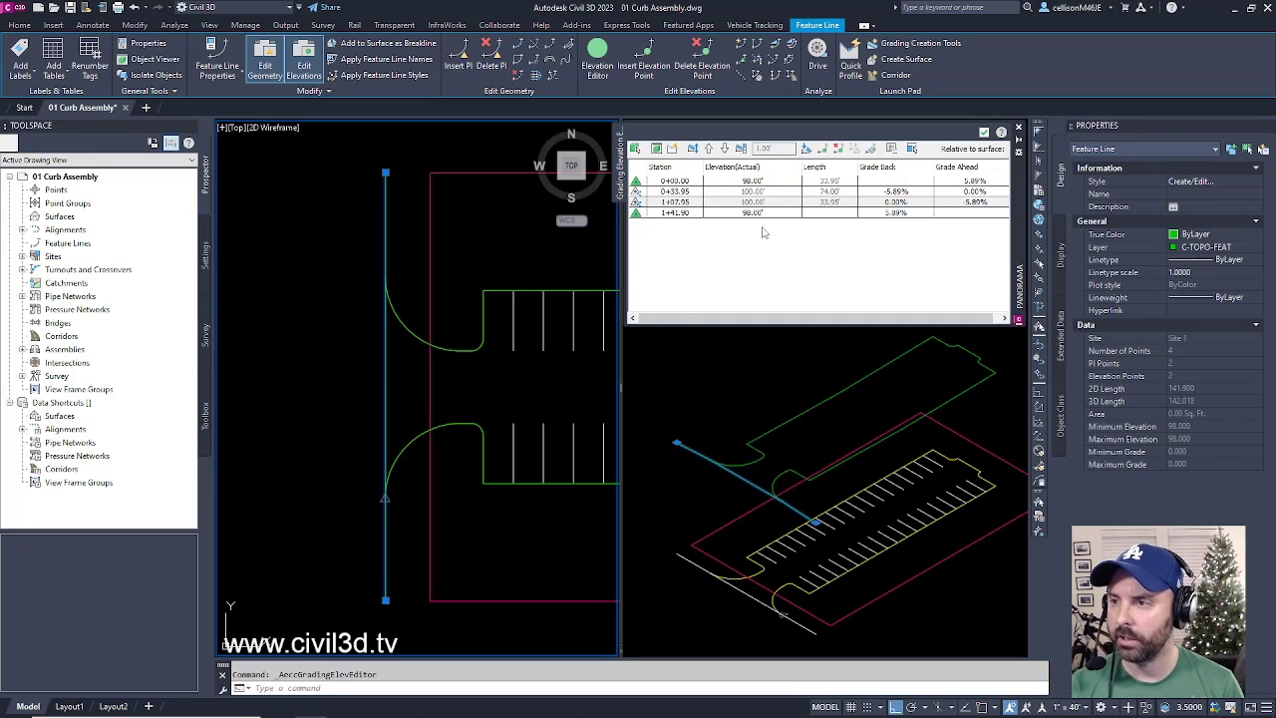
- Set all four station rows to elevation 98 and close the elevation editor
click(752, 183)
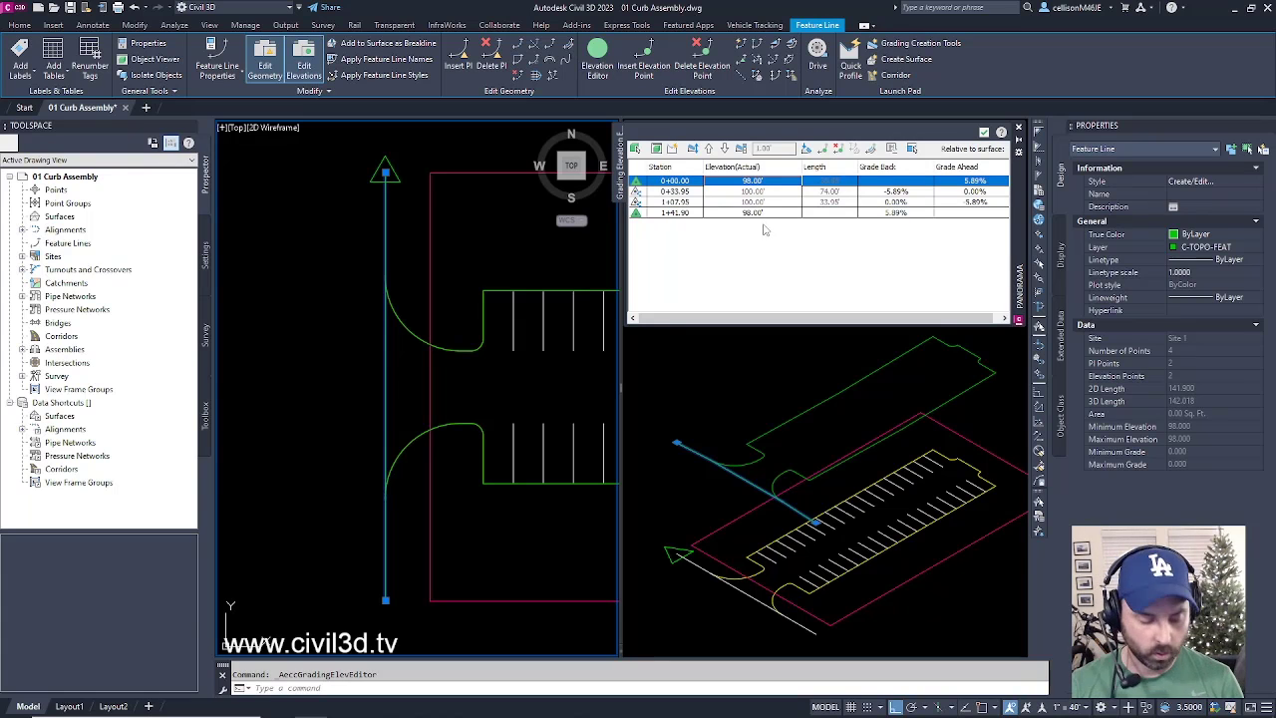
shift+click(754, 212)
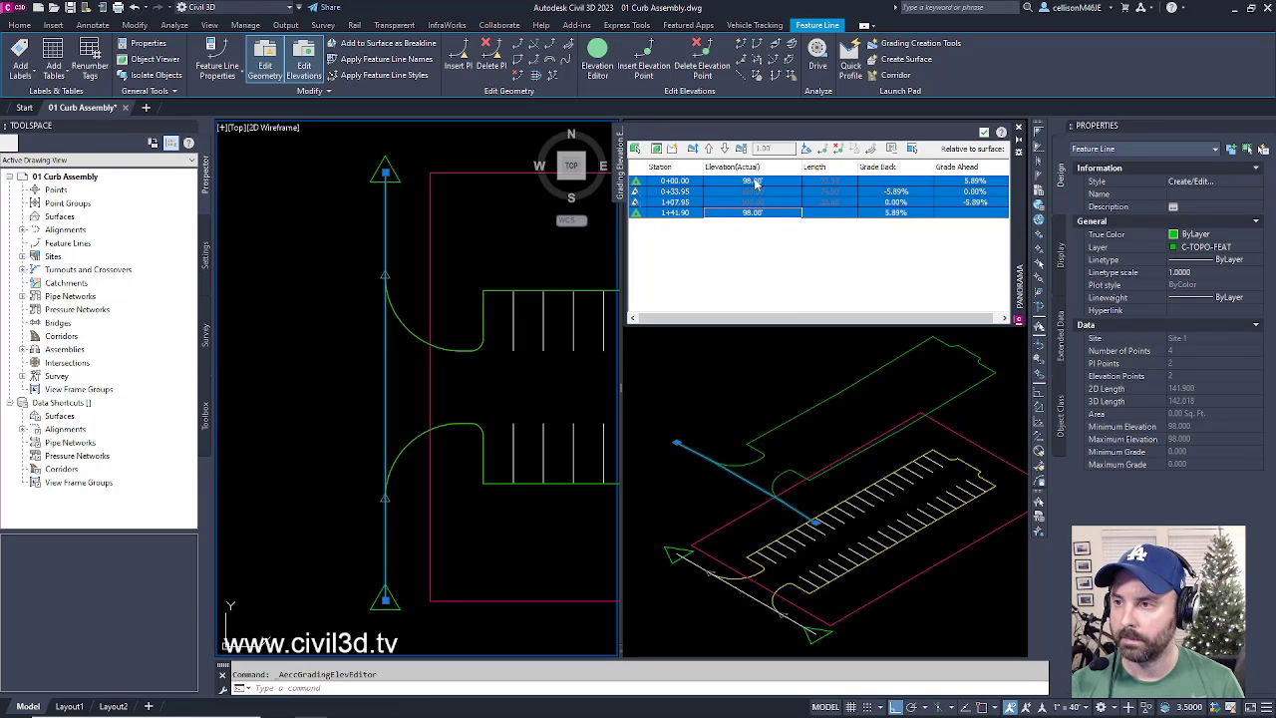
click(754, 180)
text(98)
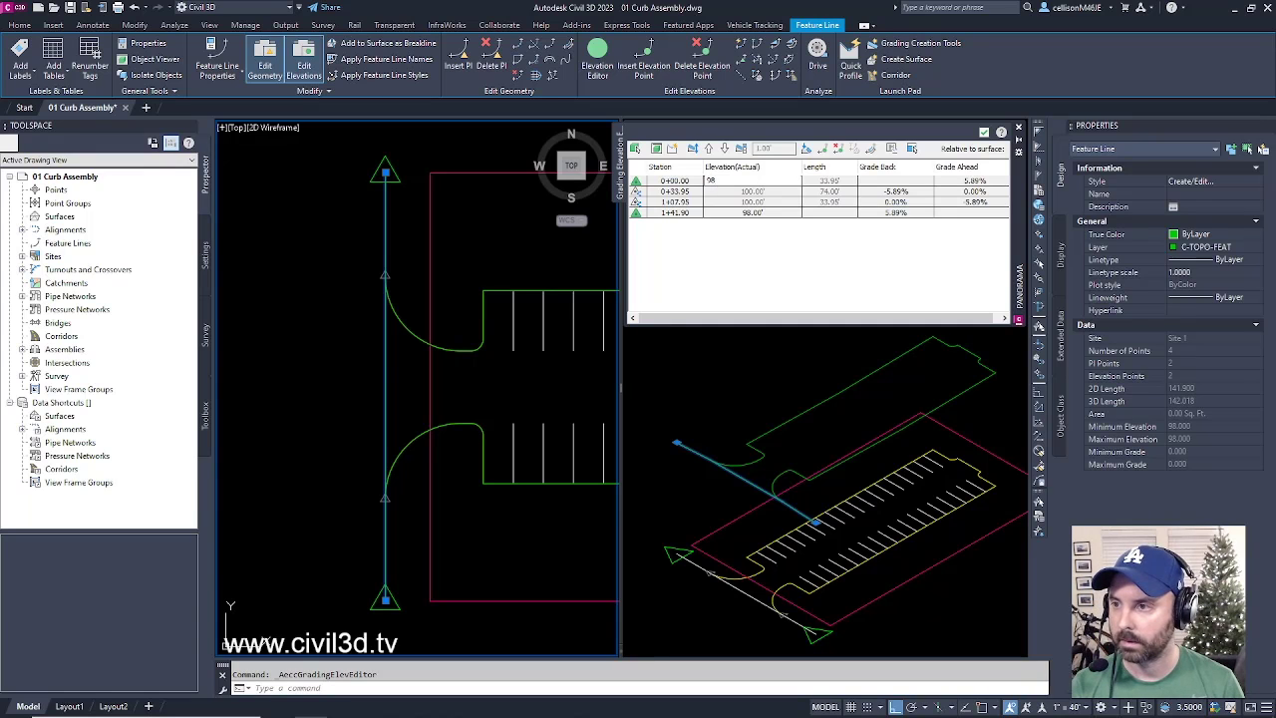
key(Return)
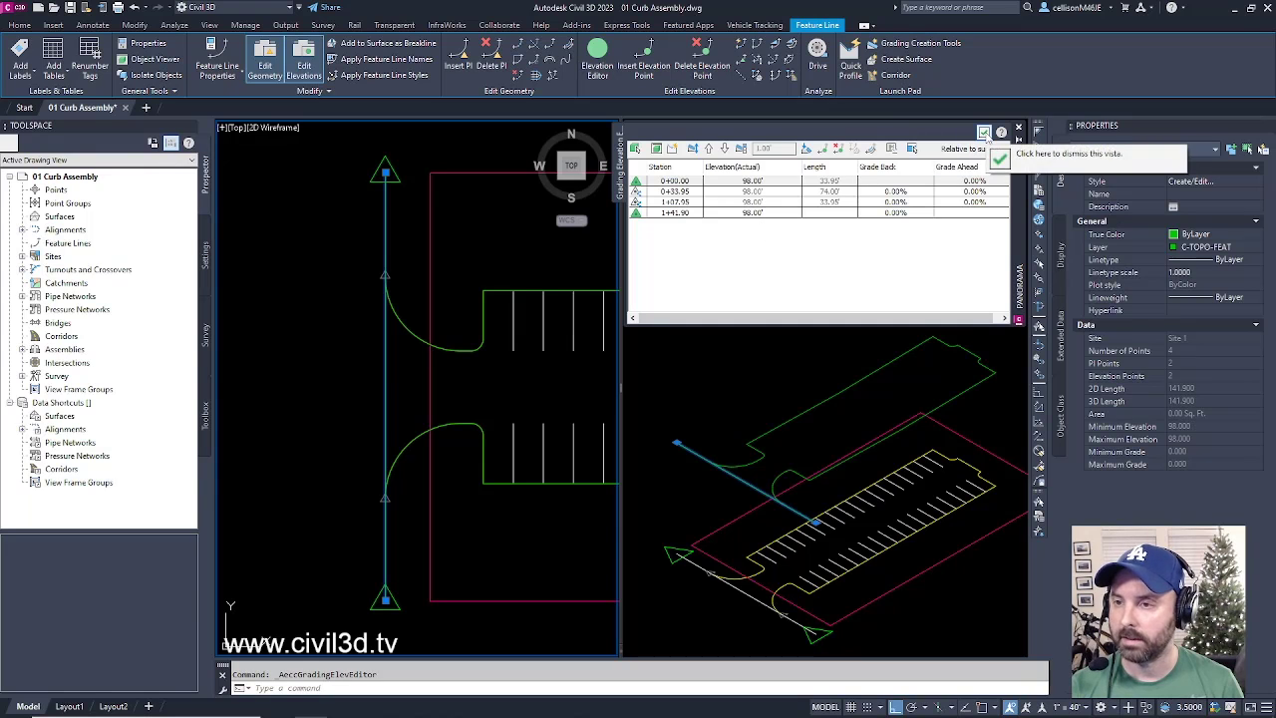
click(984, 132)
- Clear the selection and select the curb feature line in the 3D view
click(723, 515)
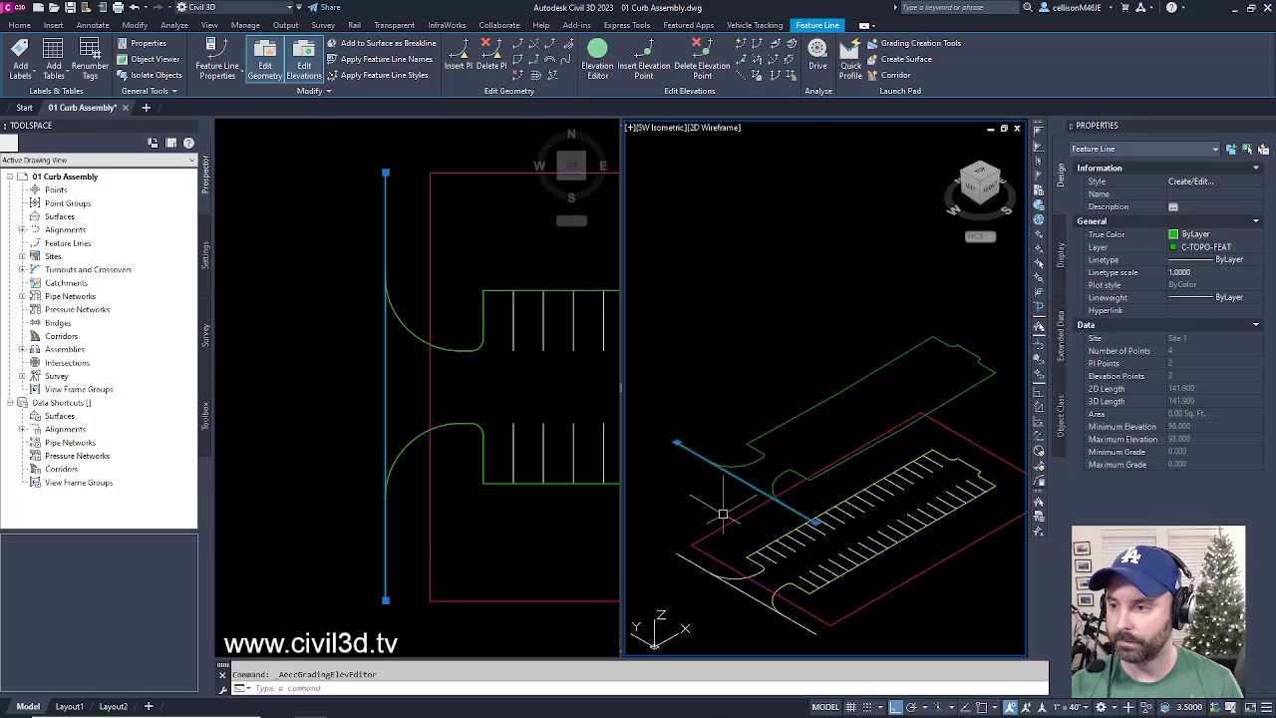
scroll(743, 493, up, 3)
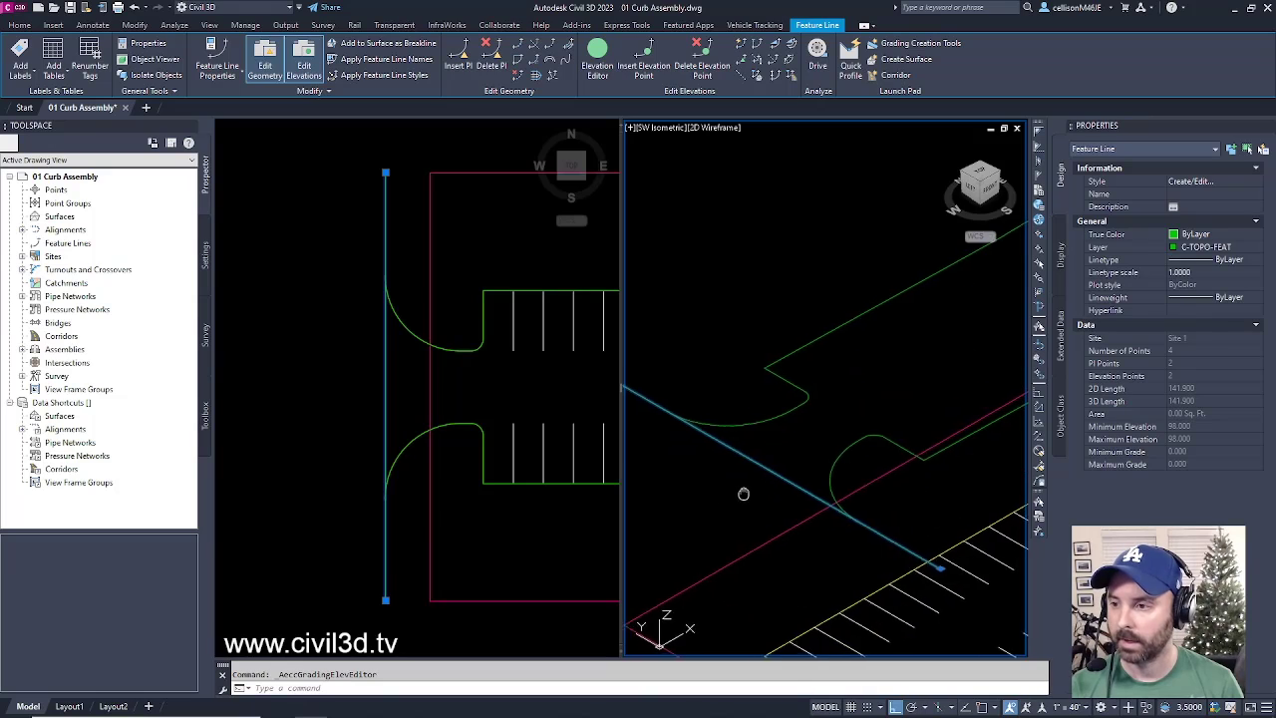
key(Escape)
scroll(755, 428, down, 1)
click(752, 424)
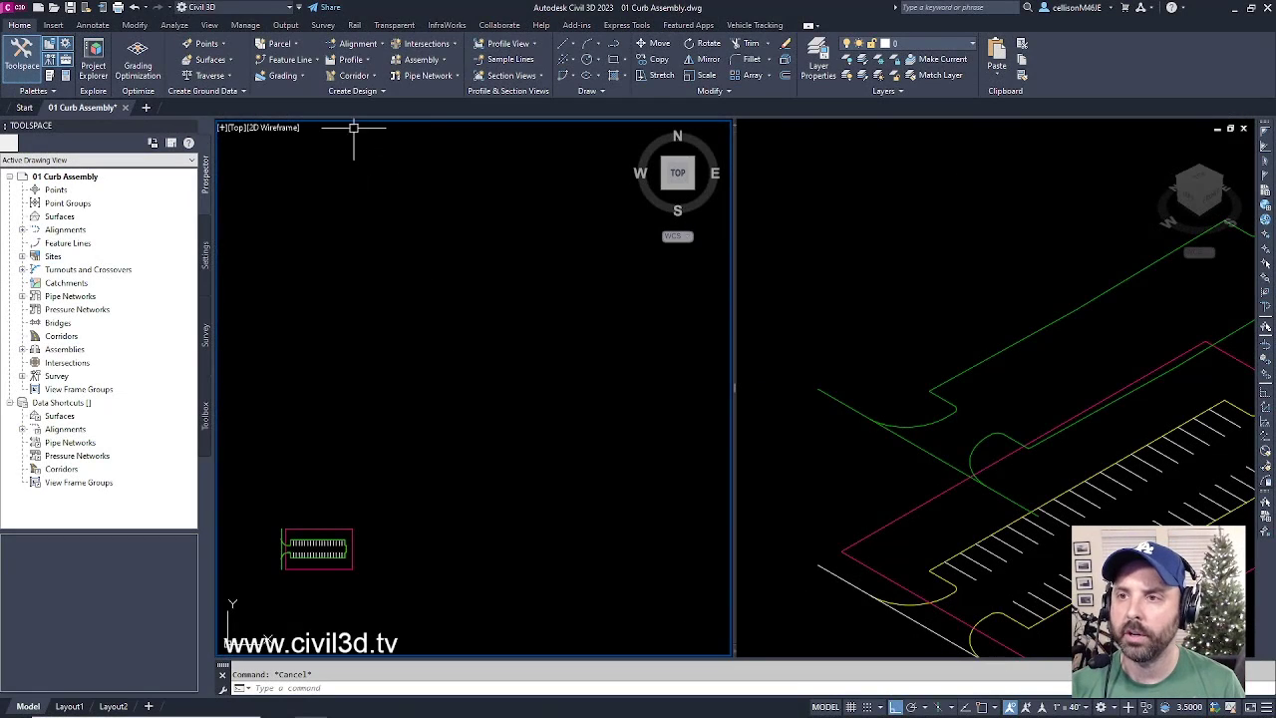
- Create a new assembly named CURB using the Basic assembly style
click(444, 61)
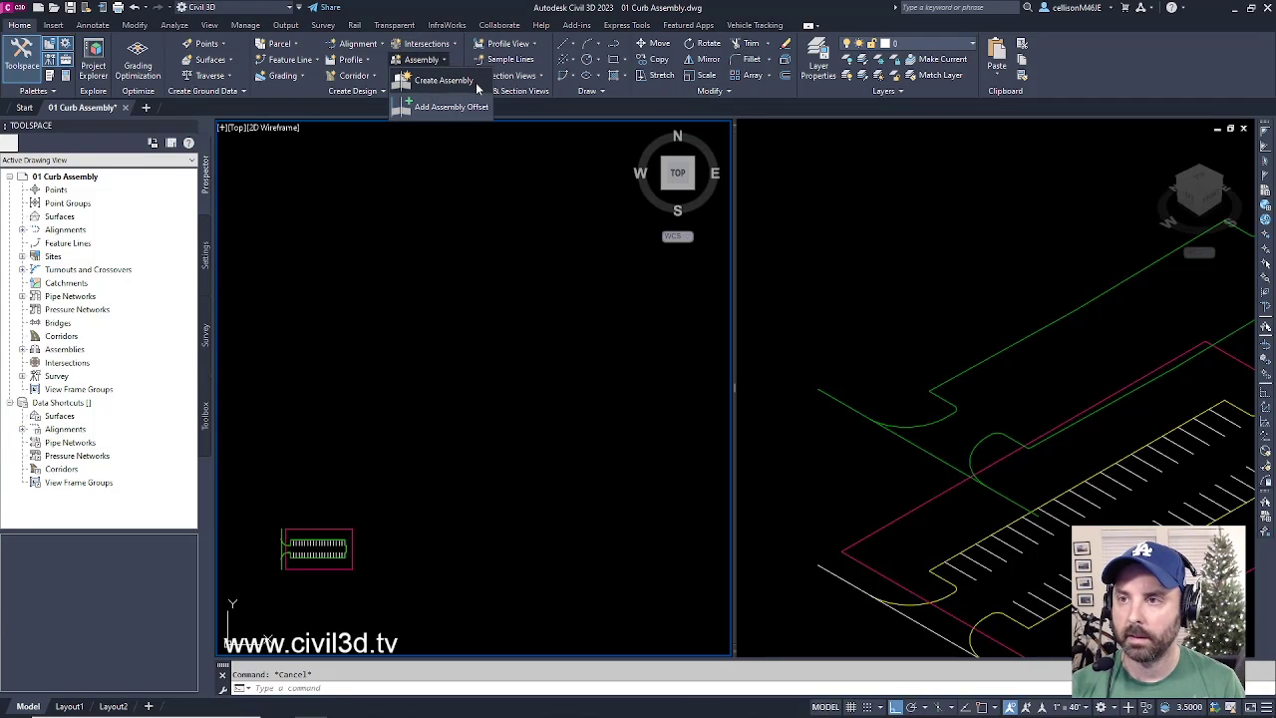
click(476, 87)
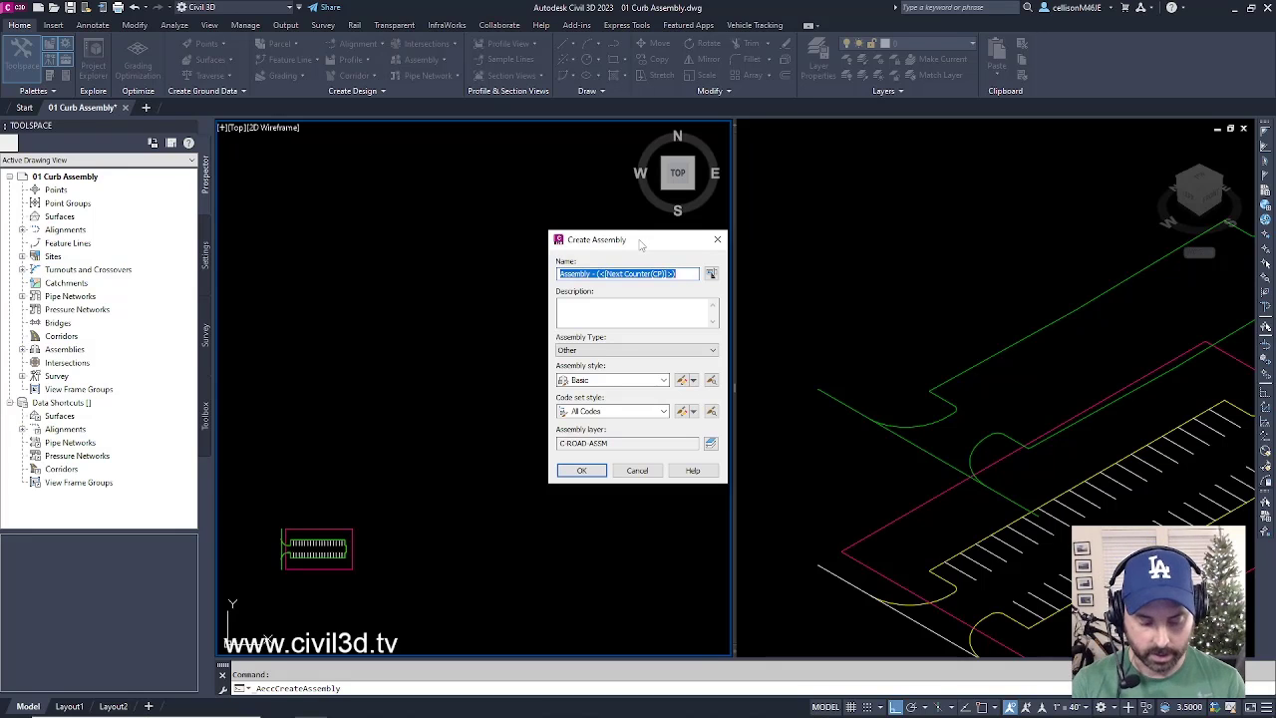
text(CURB)
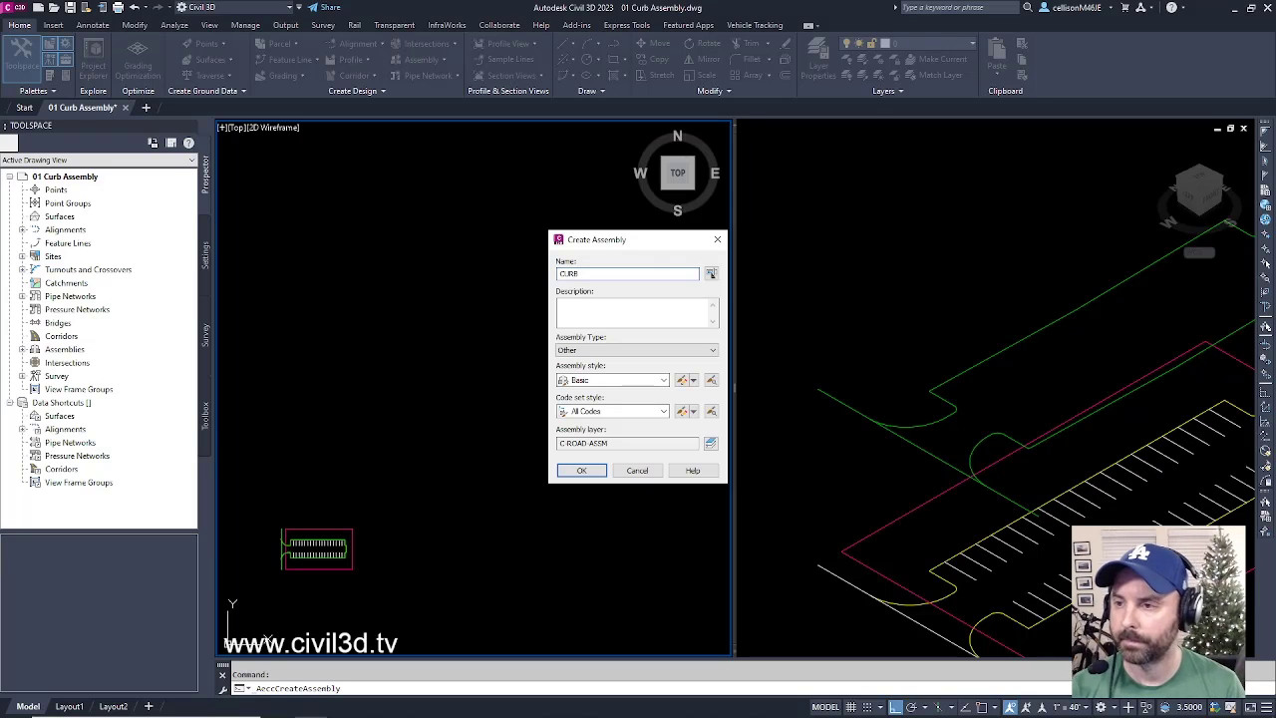
click(664, 381)
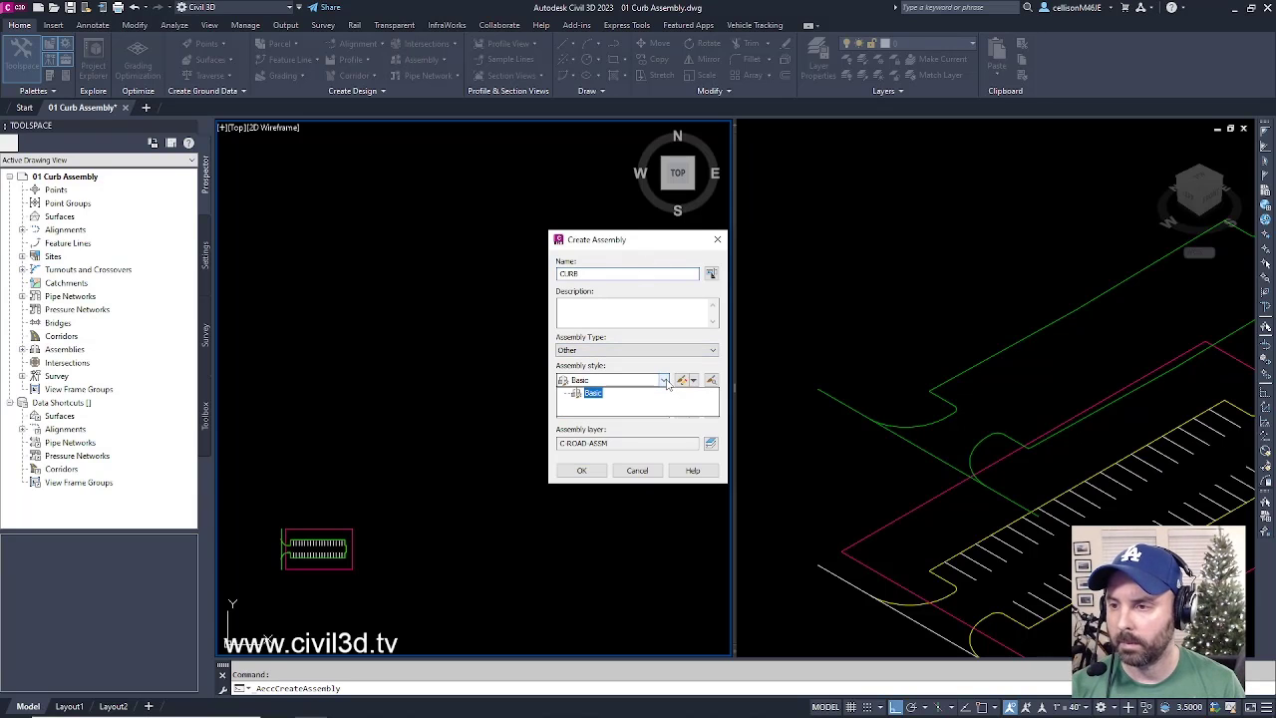
click(664, 381)
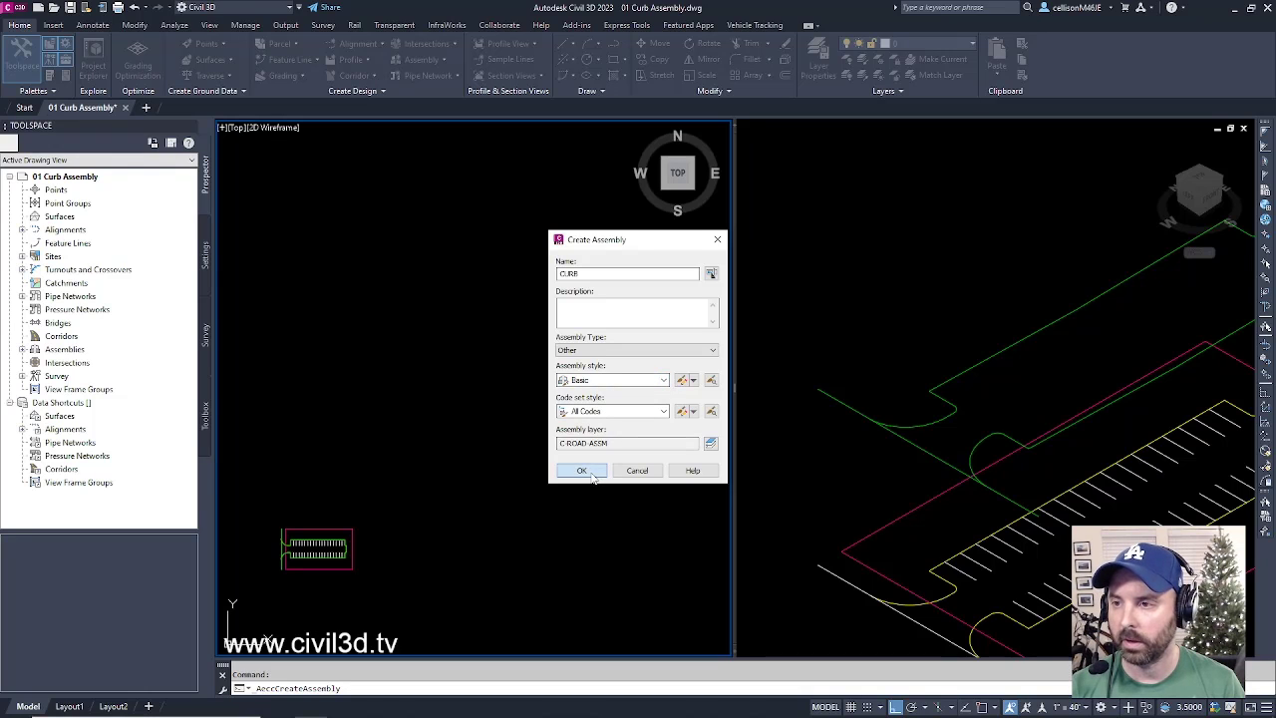
click(581, 470)
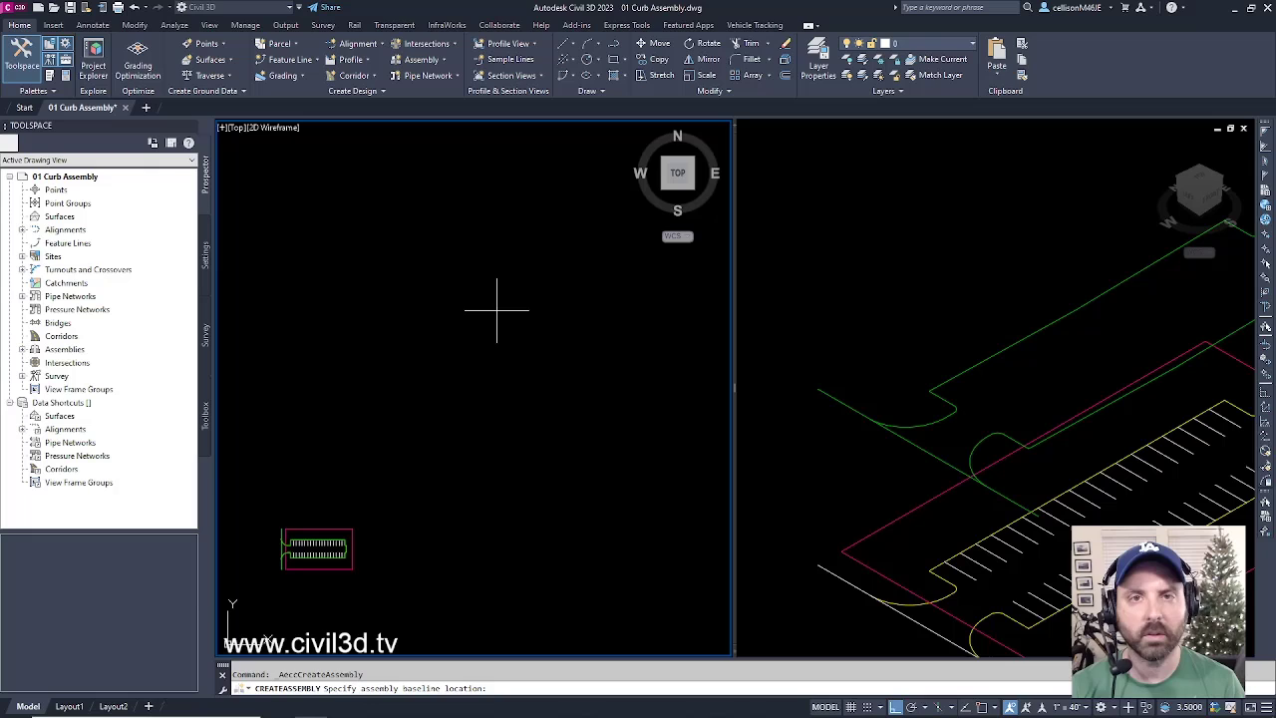
- Place the CURB baseline and attach a BasicCurbAndGutter subassembly from Tool Palettes to its marker
click(497, 309)
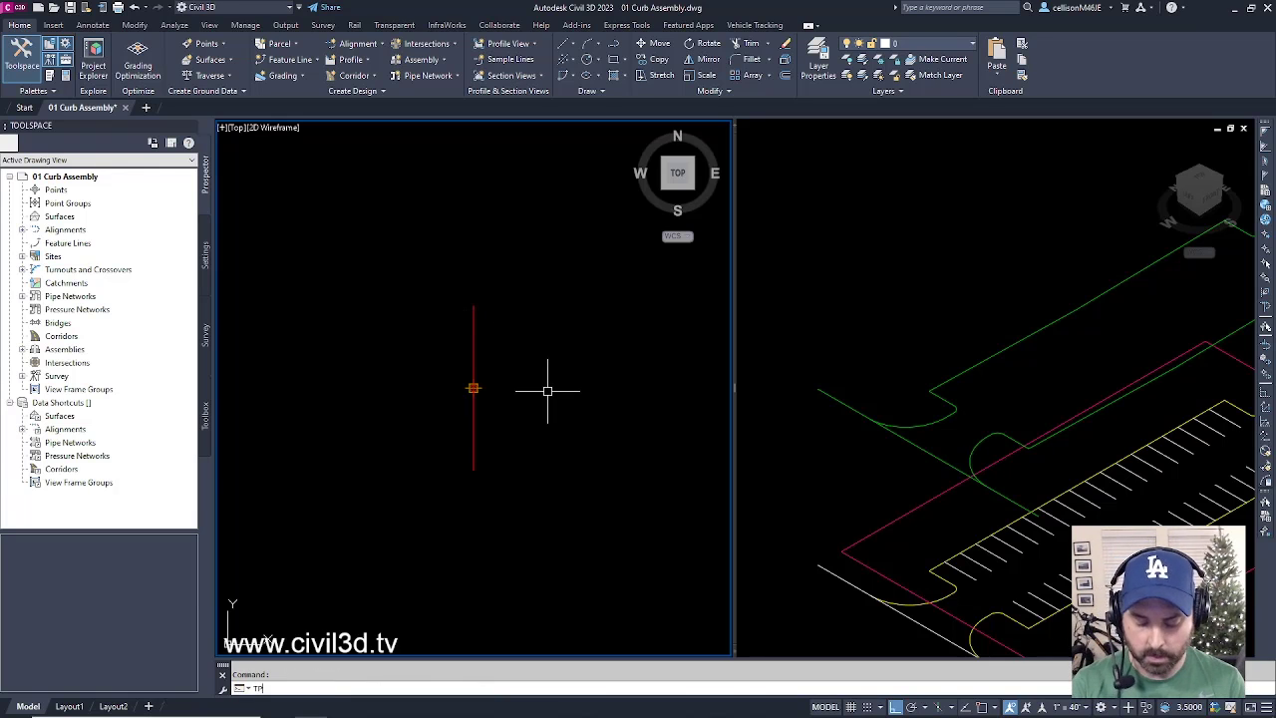
key(ctrl+3)
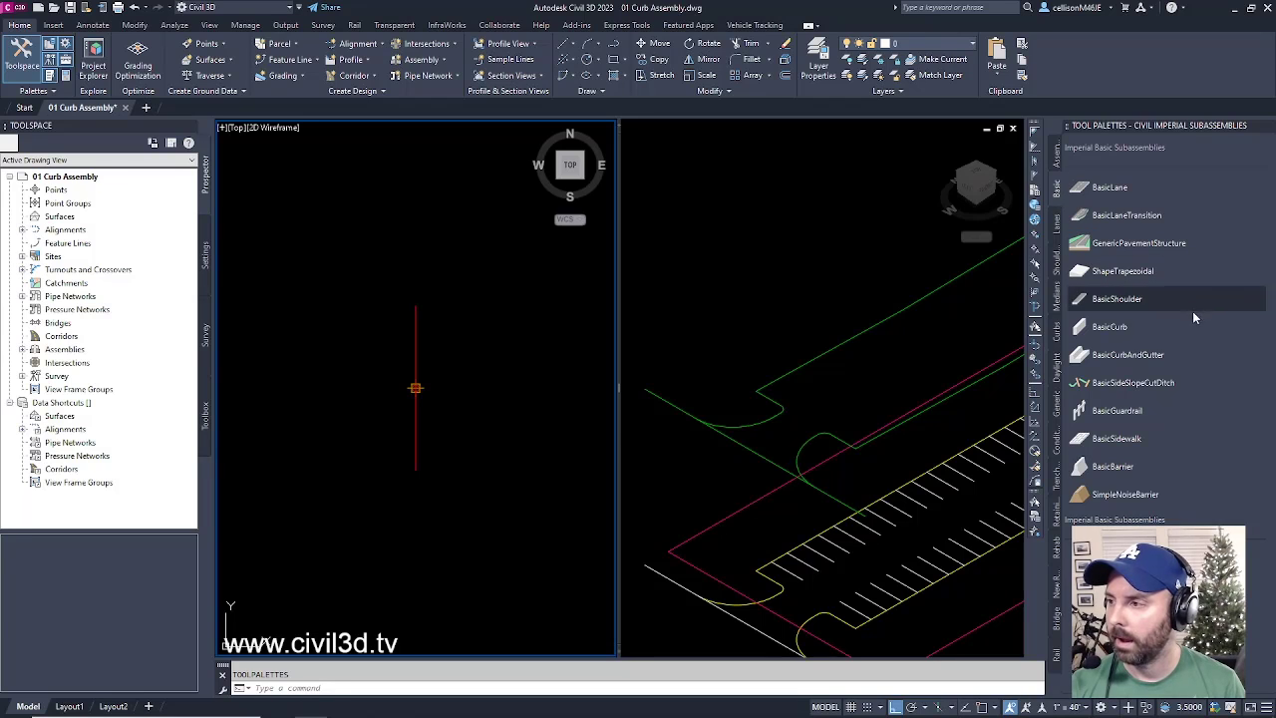
click(1147, 357)
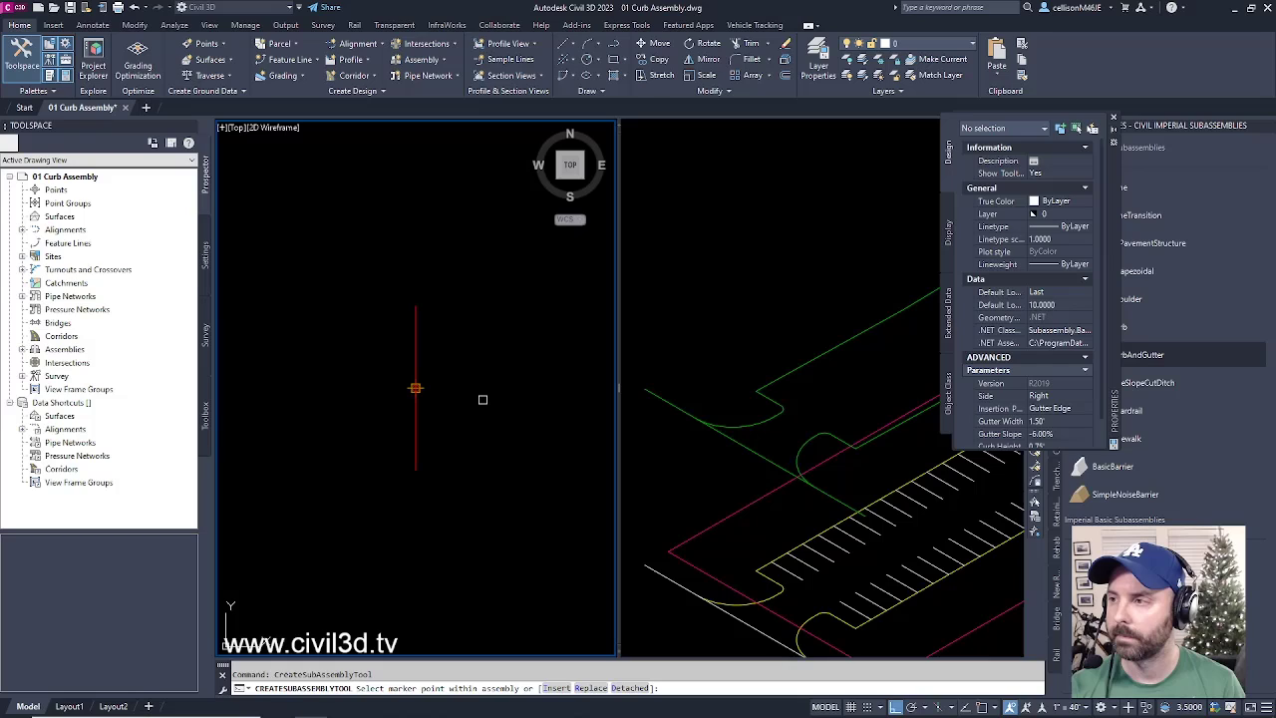
scroll(428, 388, up, 4)
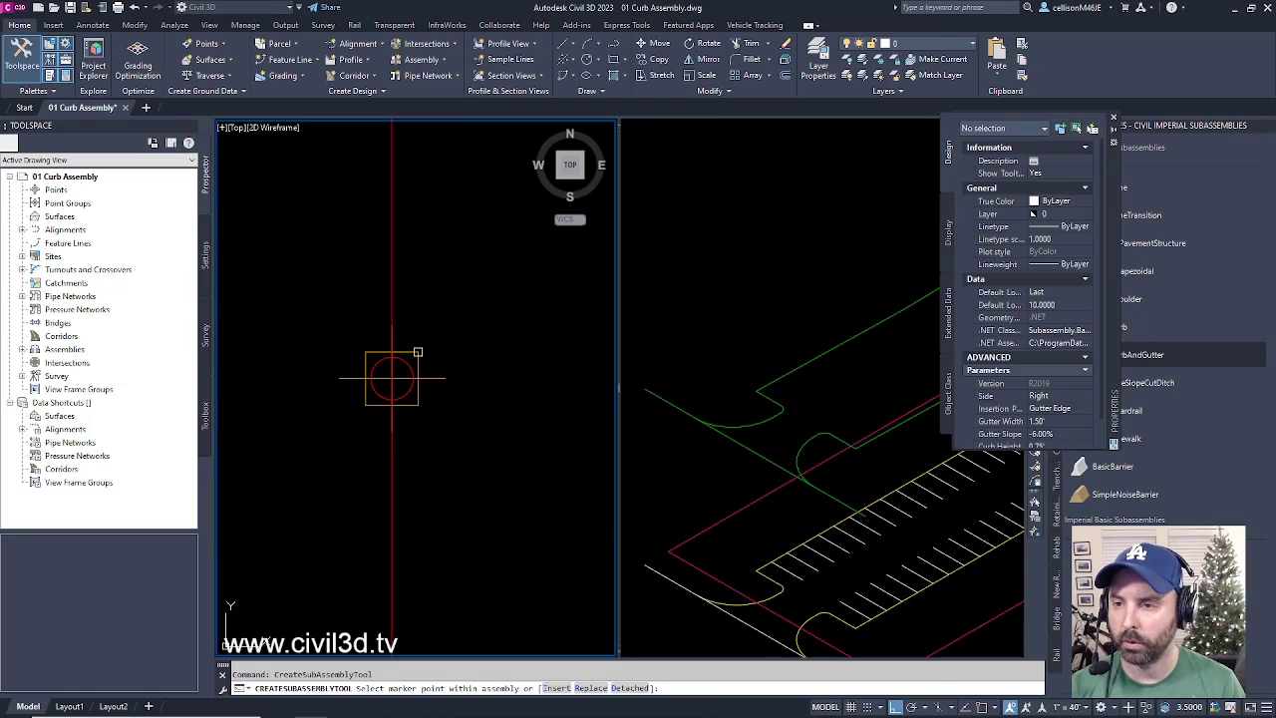
click(418, 352)
key(Escape)
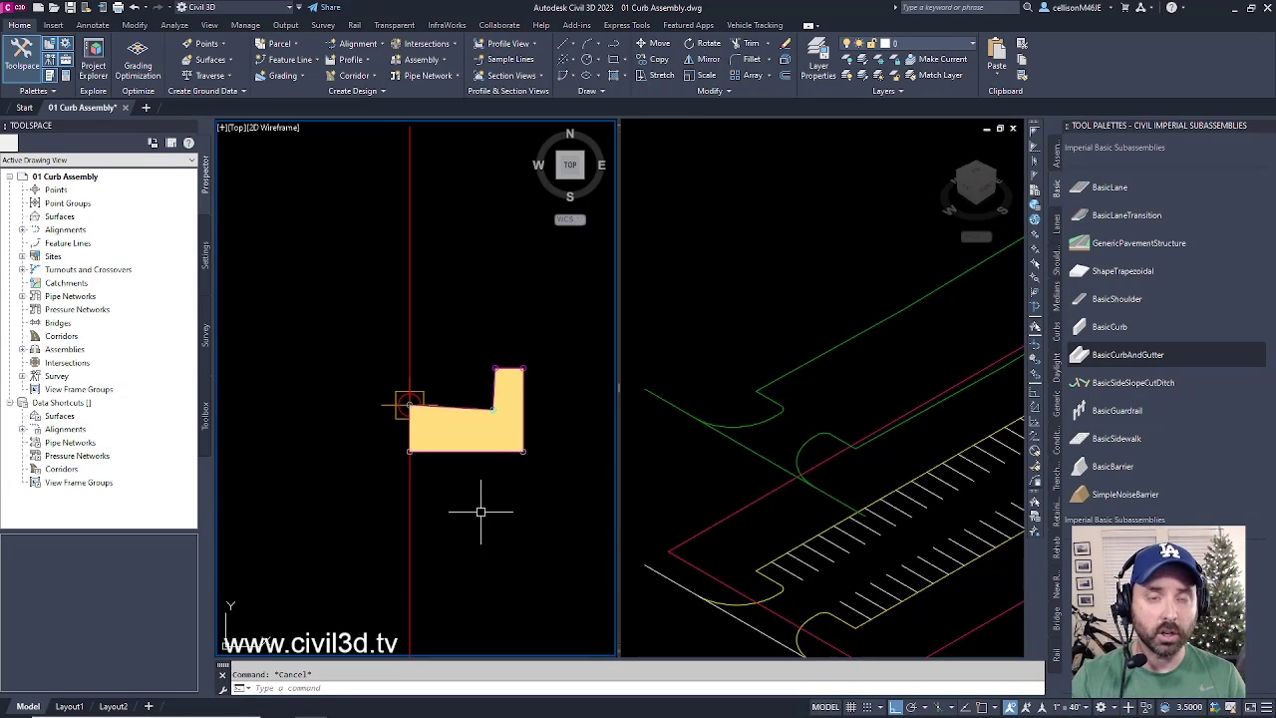
scroll(444, 457, down, 5)
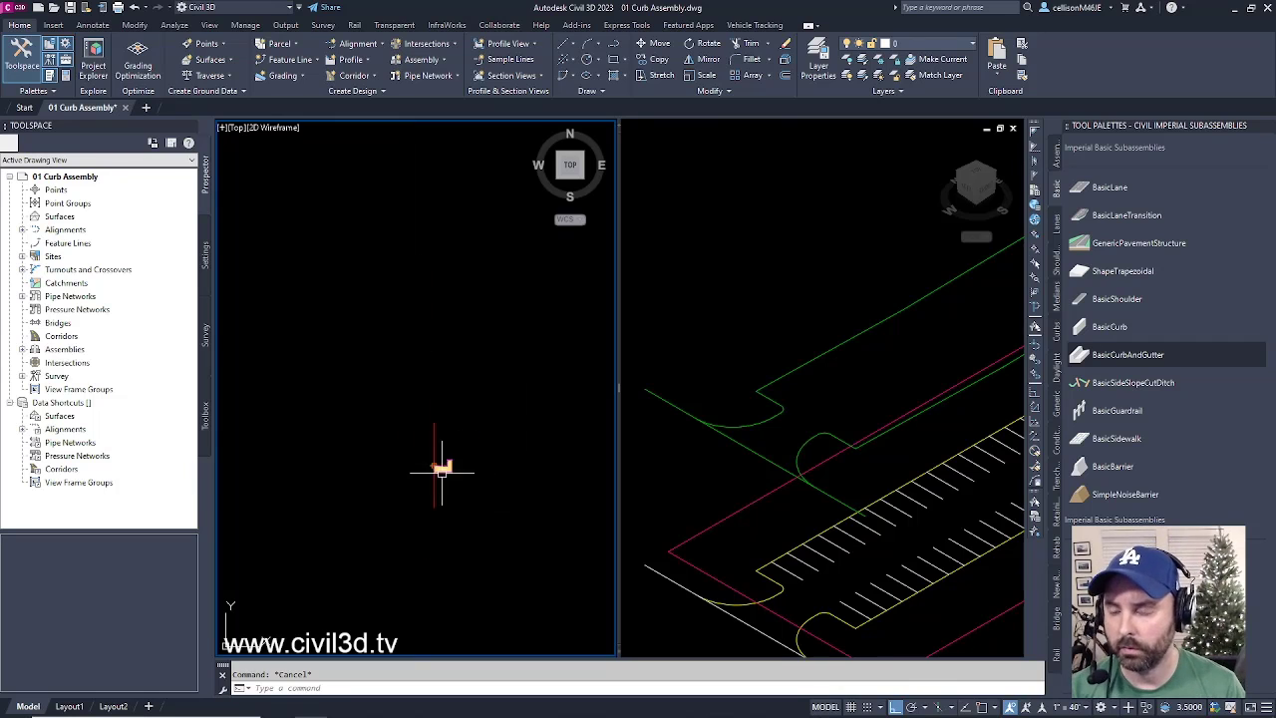
scroll(399, 502, up, 3)
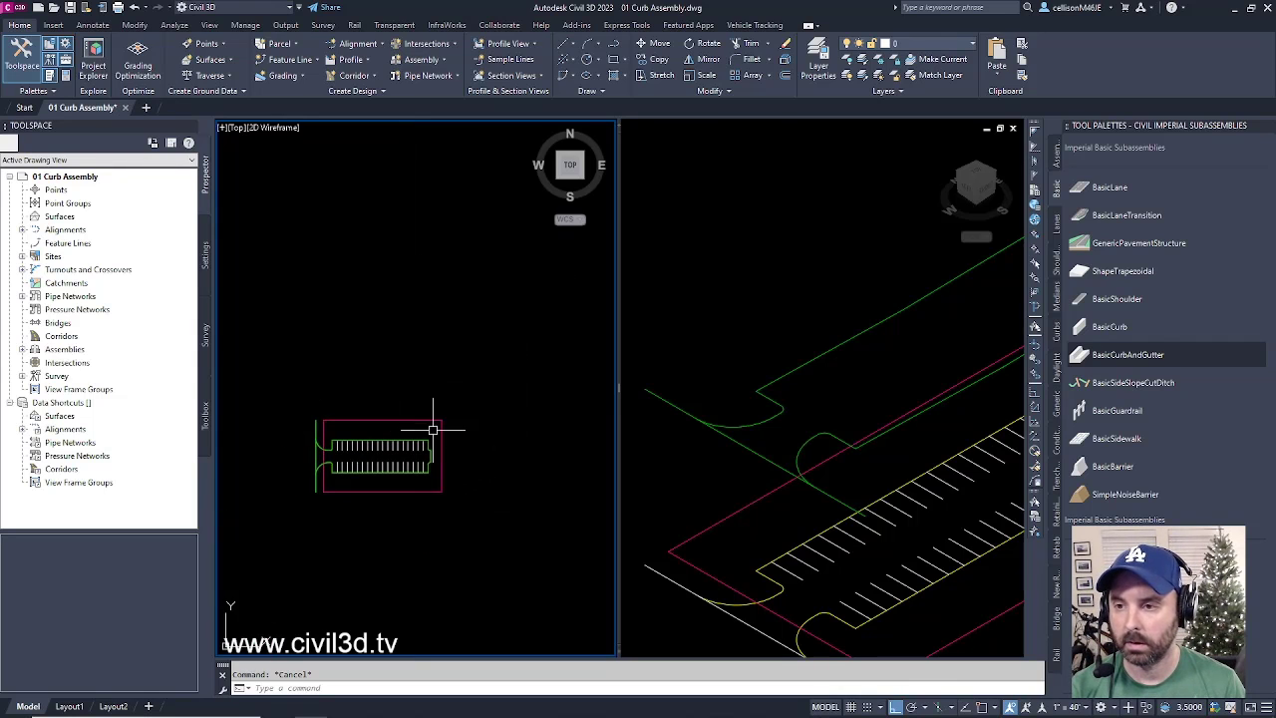
middle_drag(432, 427, 459, 433)
scroll(459, 359, up, 3)
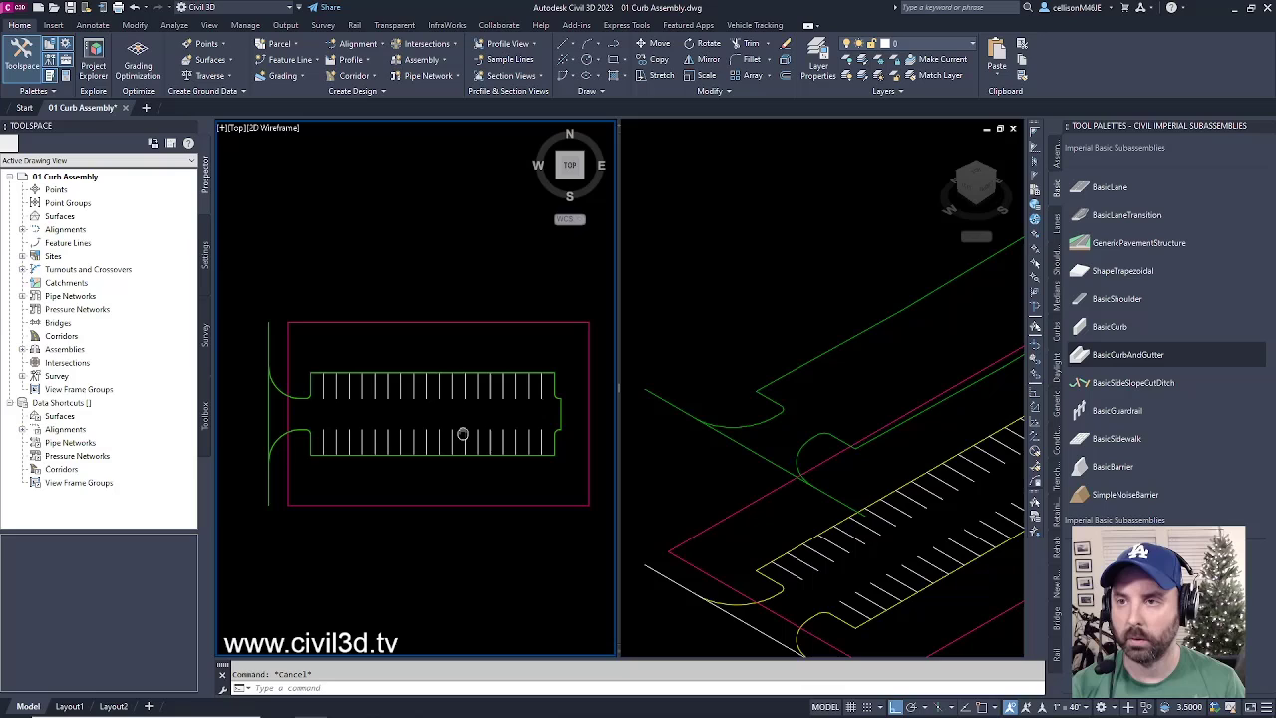
- Start a new corridor with the curb feature line as baseline, naming the line PARKING LOT
click(374, 77)
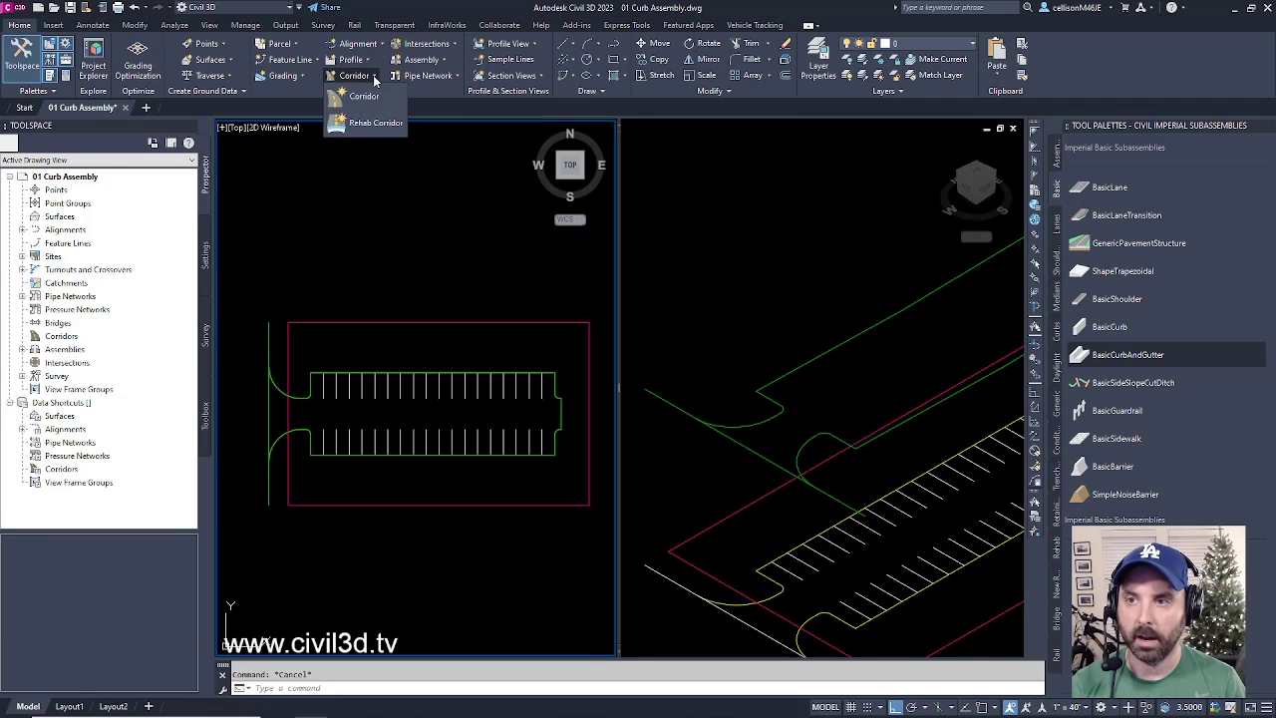
click(365, 97)
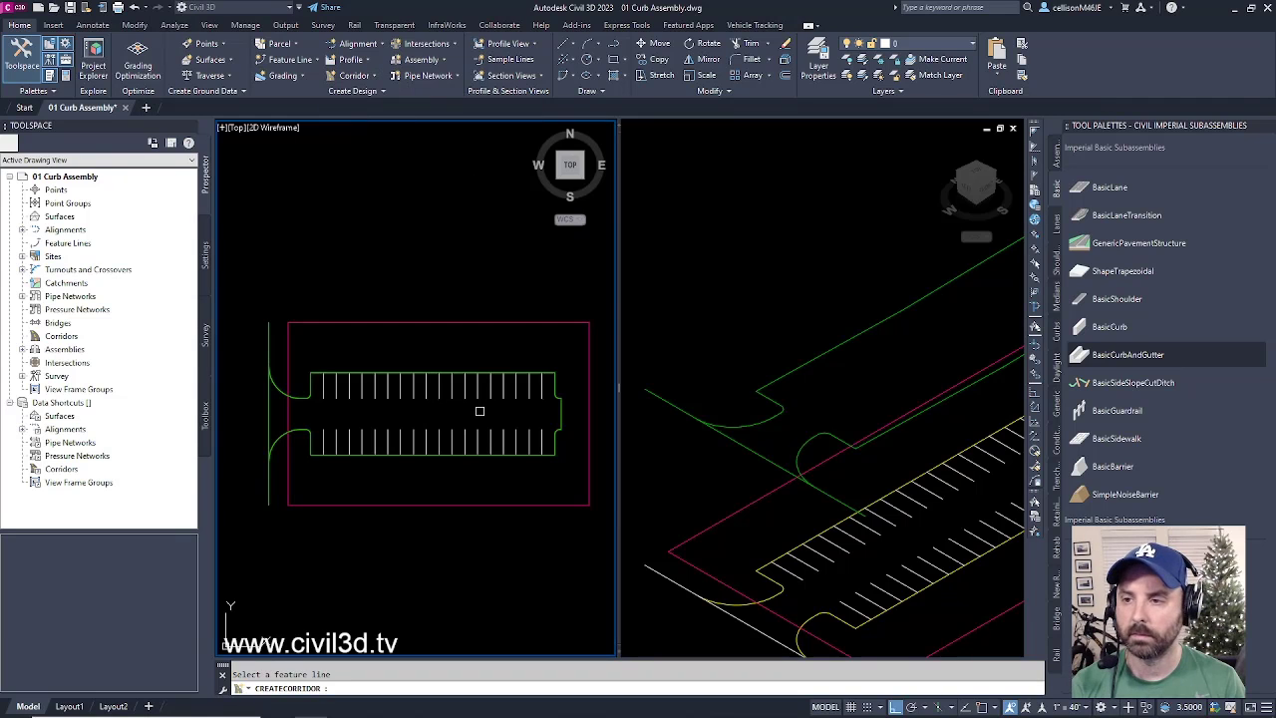
click(306, 398)
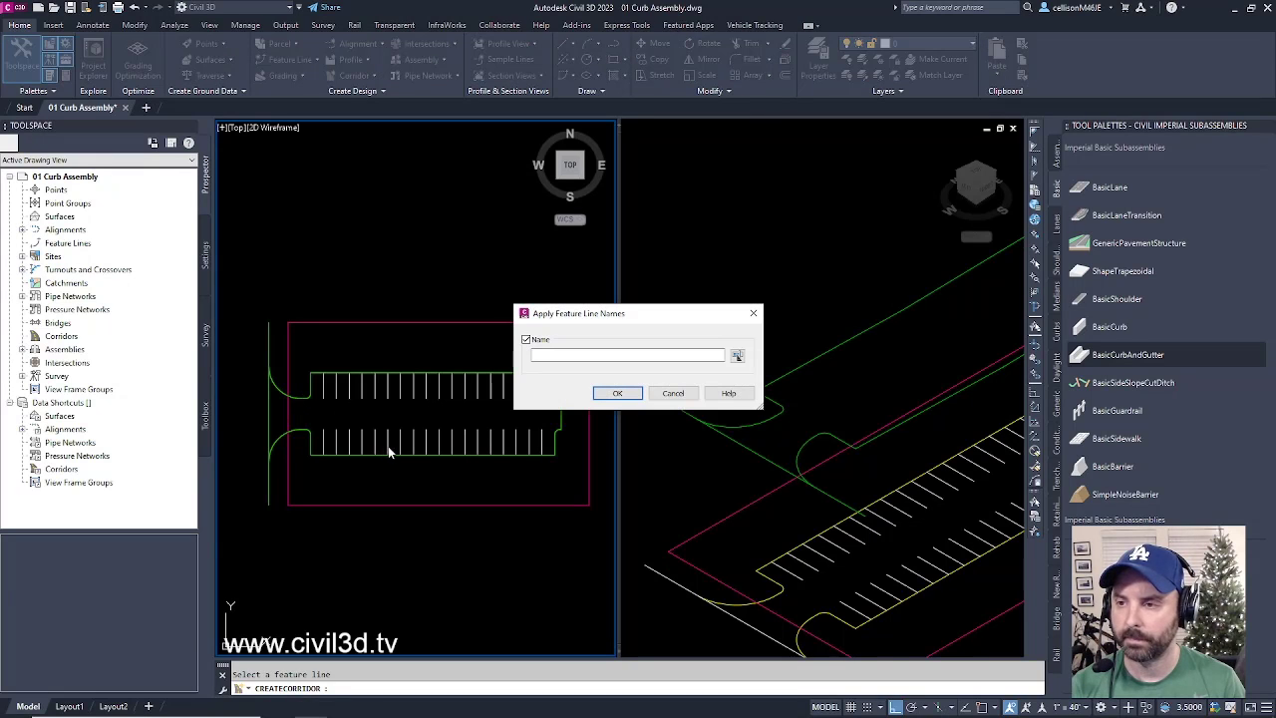
click(586, 355)
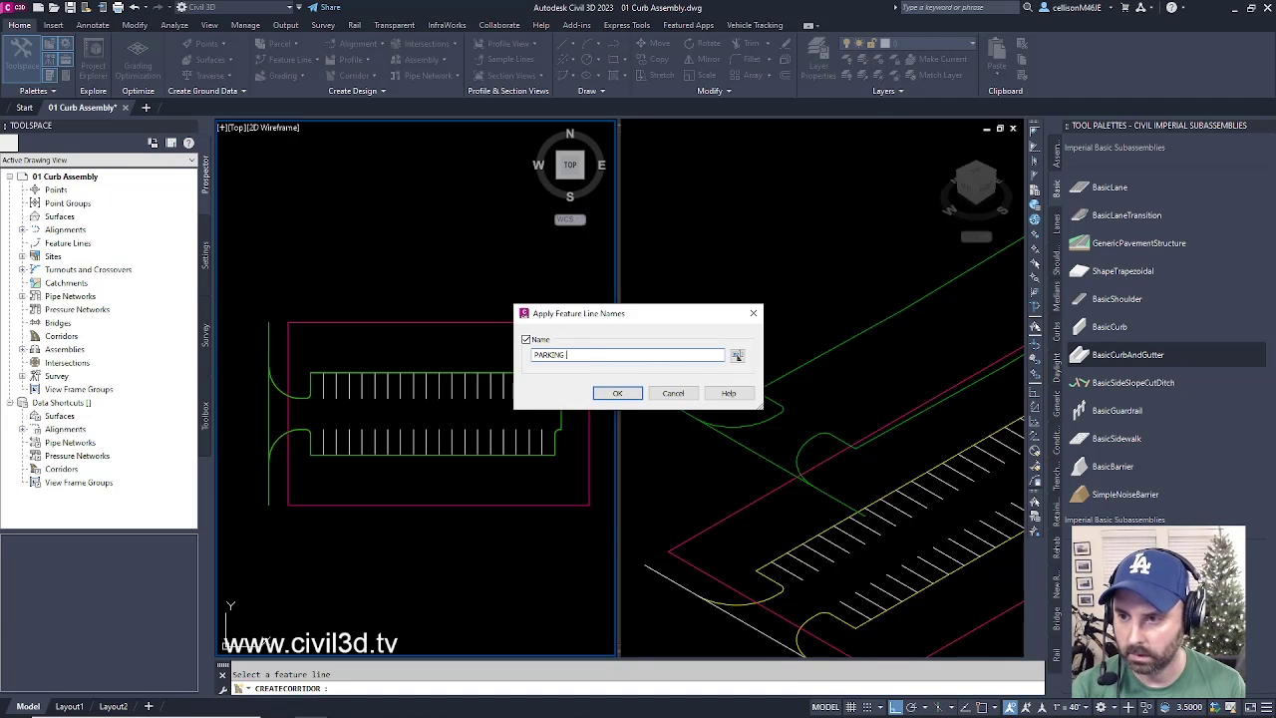
click(617, 393)
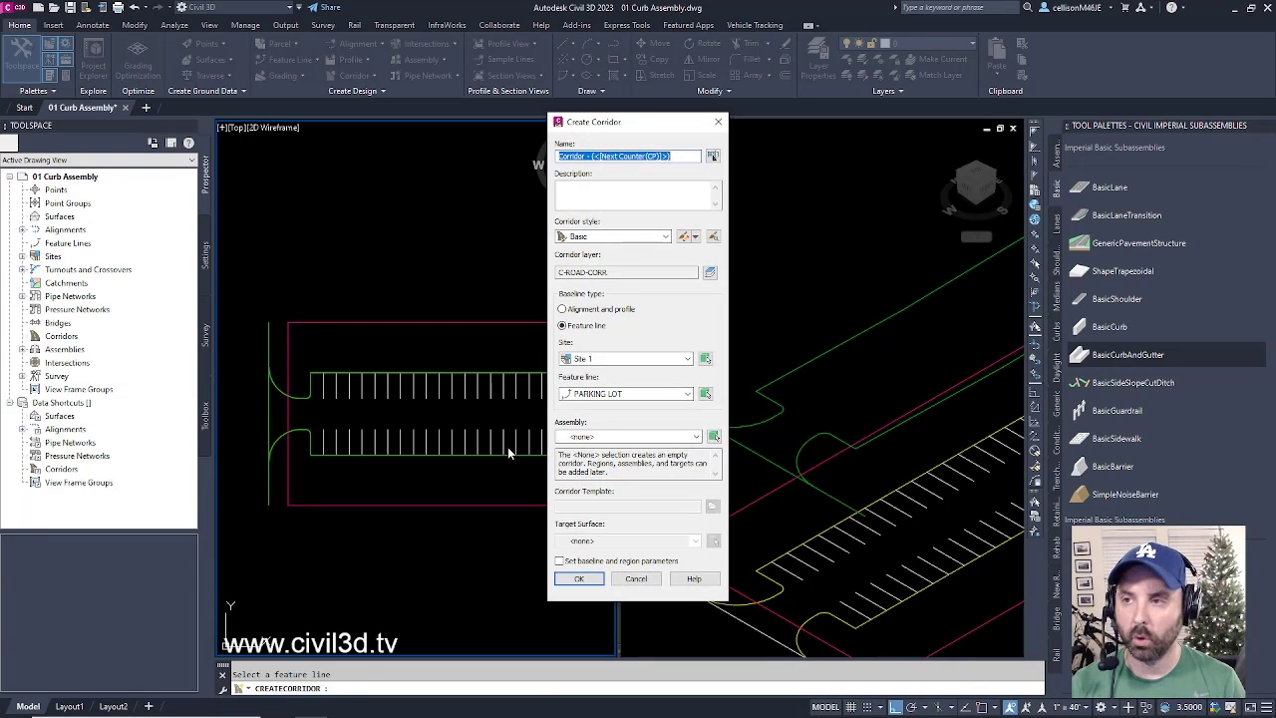
- Name the corridor CURB, assign the CURB assembly, and create it with baseline and region parameters
text(CURB)
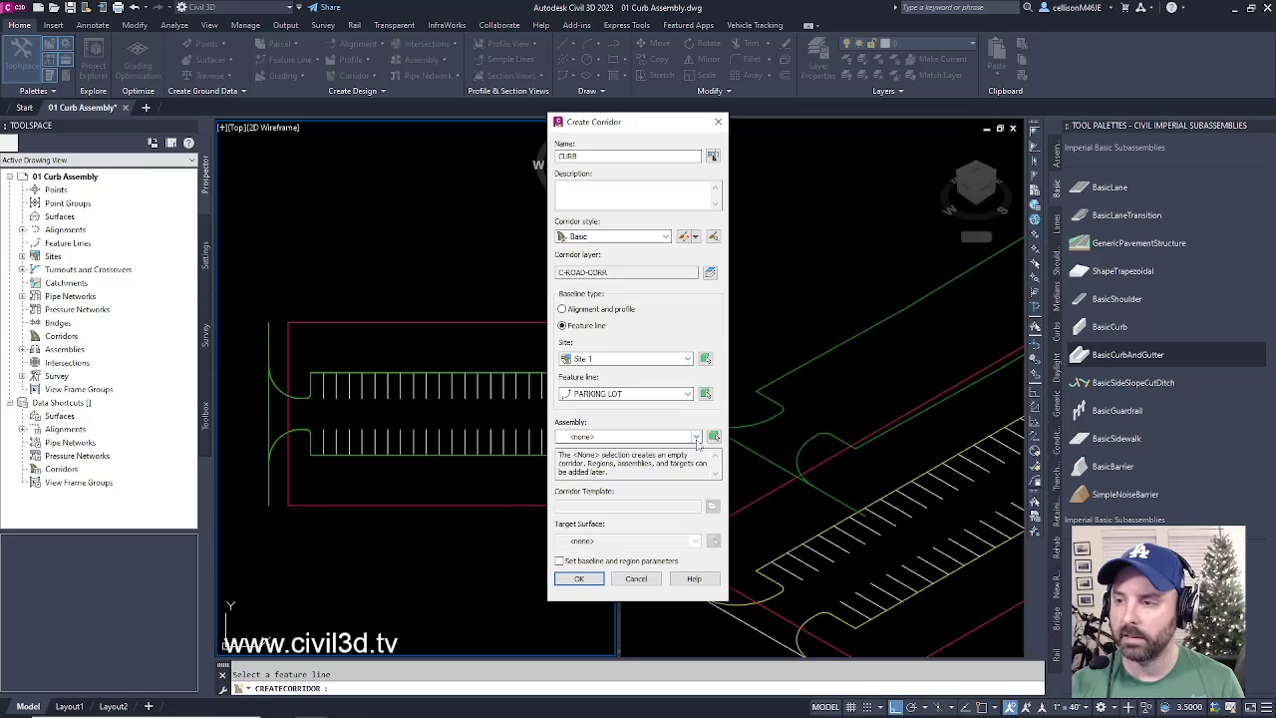
click(697, 437)
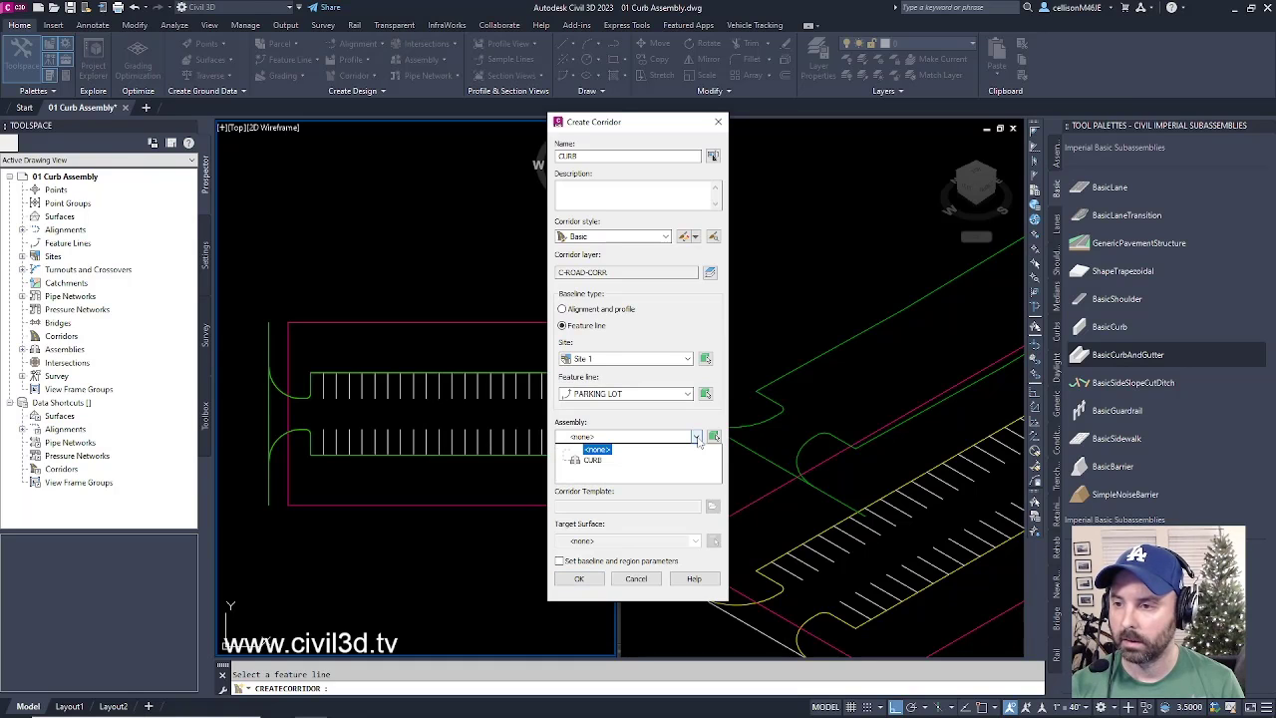
click(593, 450)
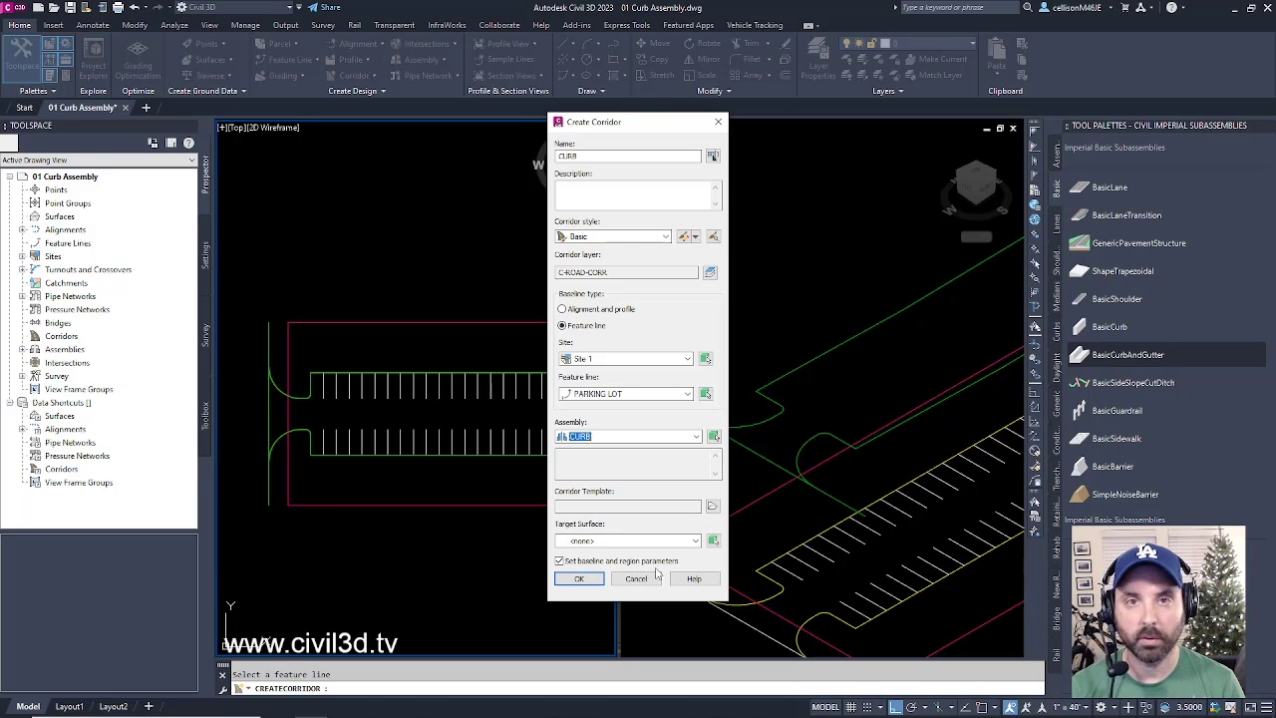
click(579, 579)
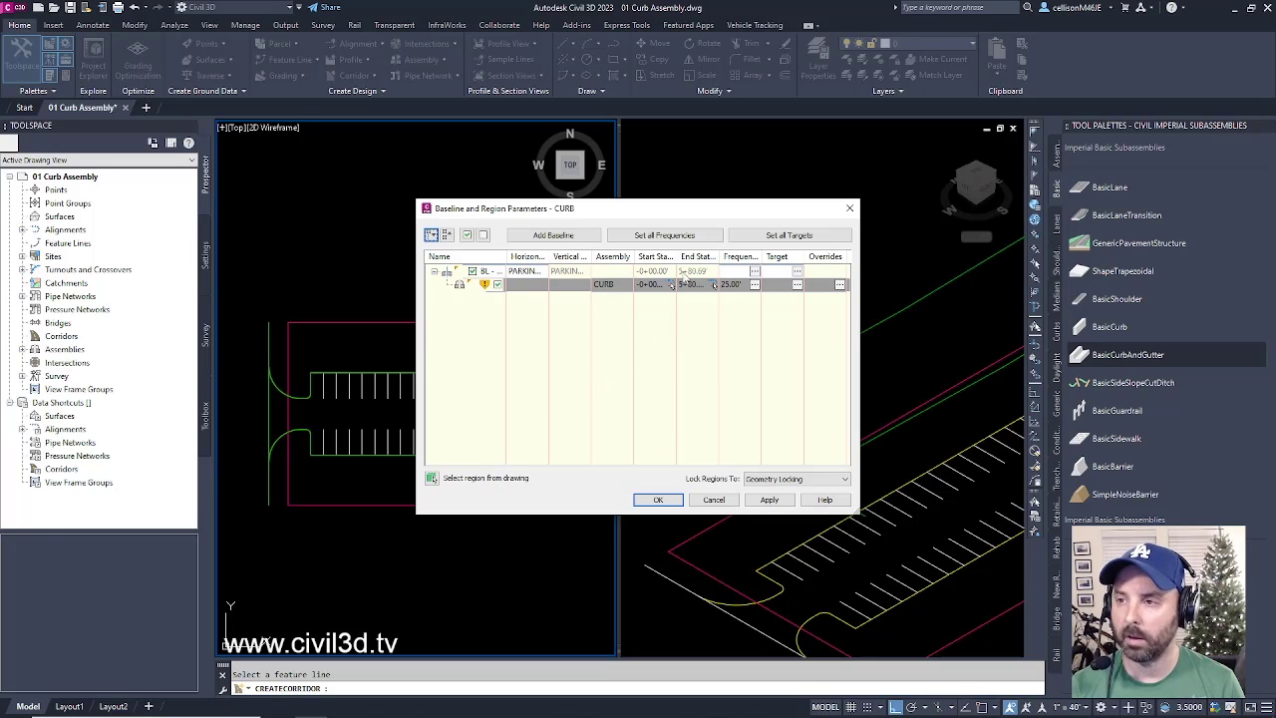
- Apply assemblies along curves By curvature and clear the old mid-ordinate distance value
click(709, 237)
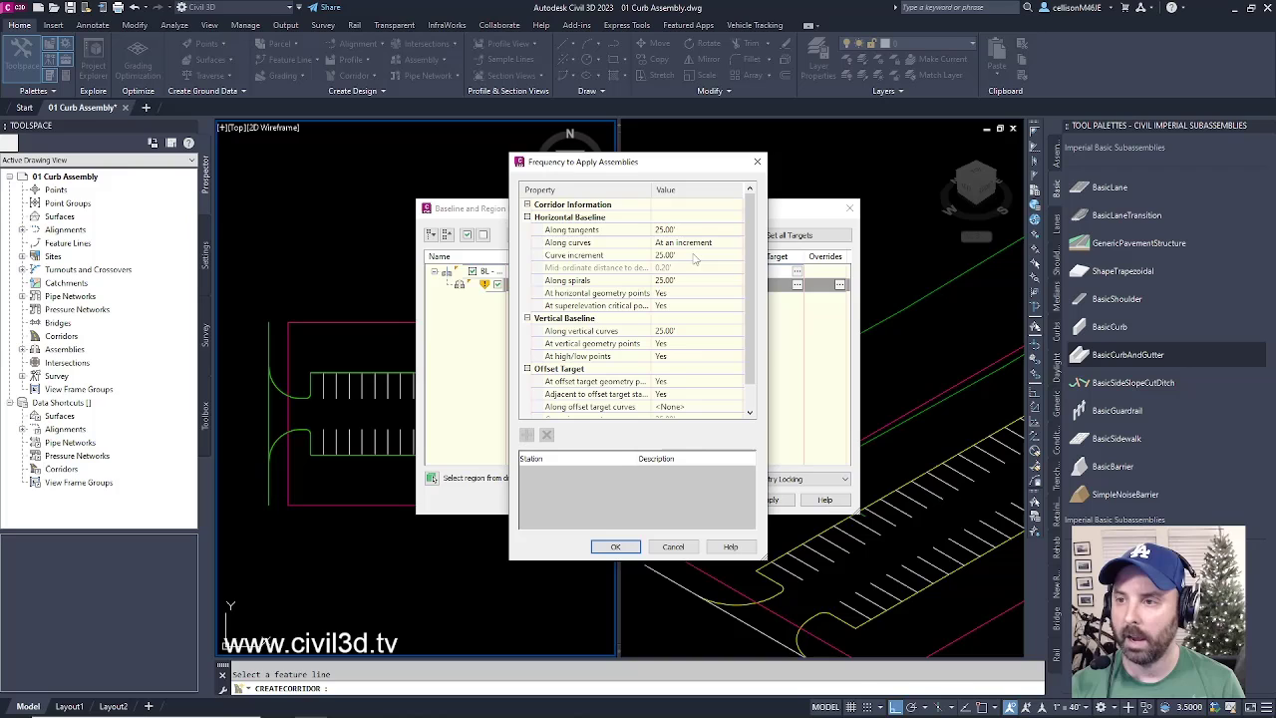
click(697, 244)
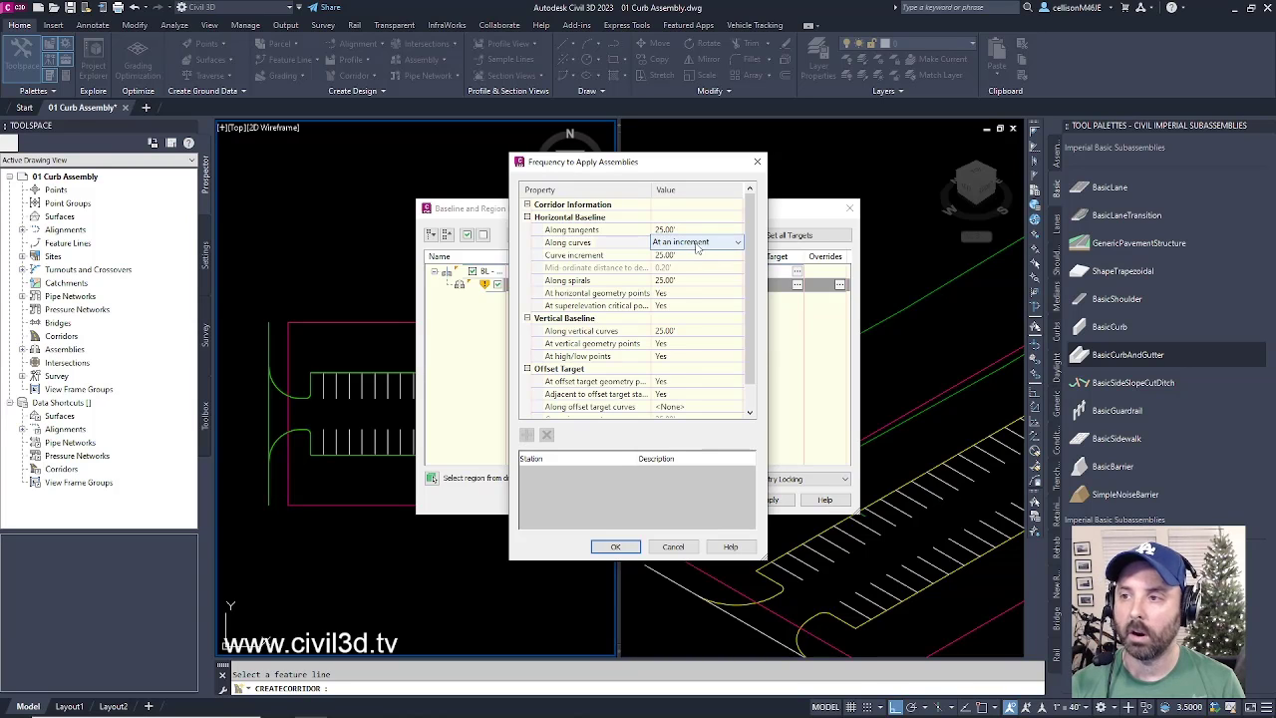
click(711, 243)
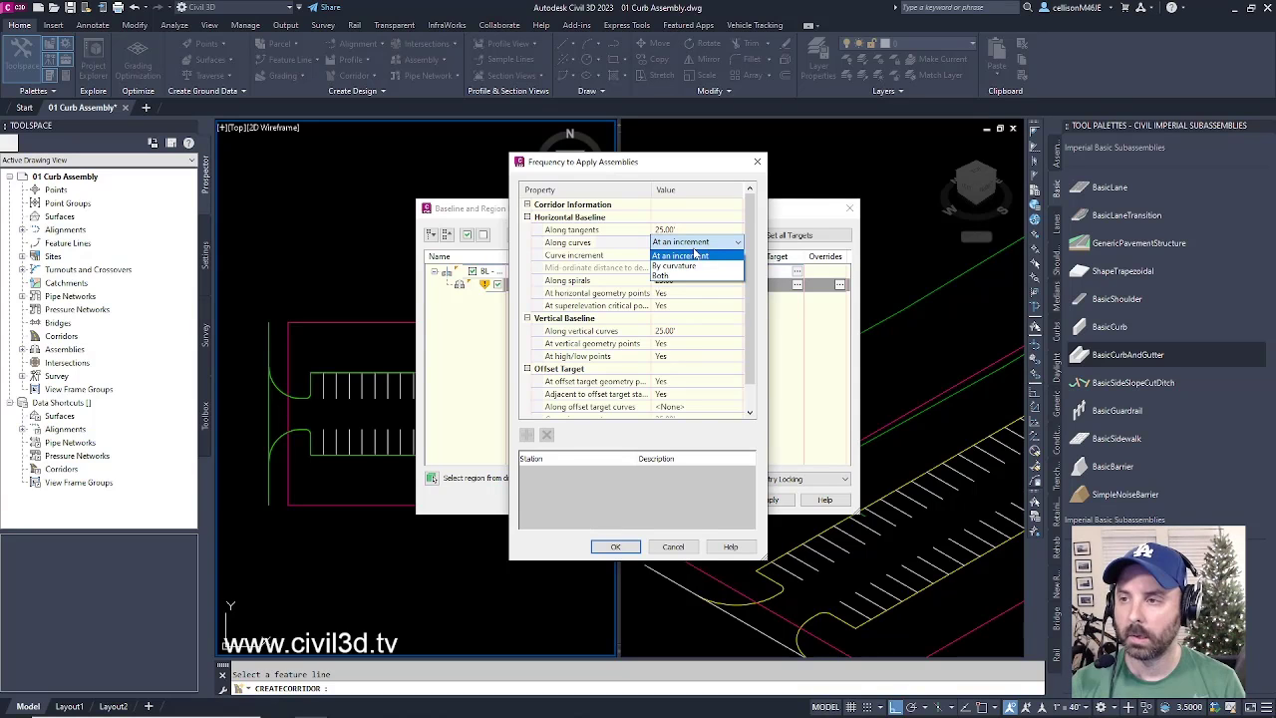
click(691, 267)
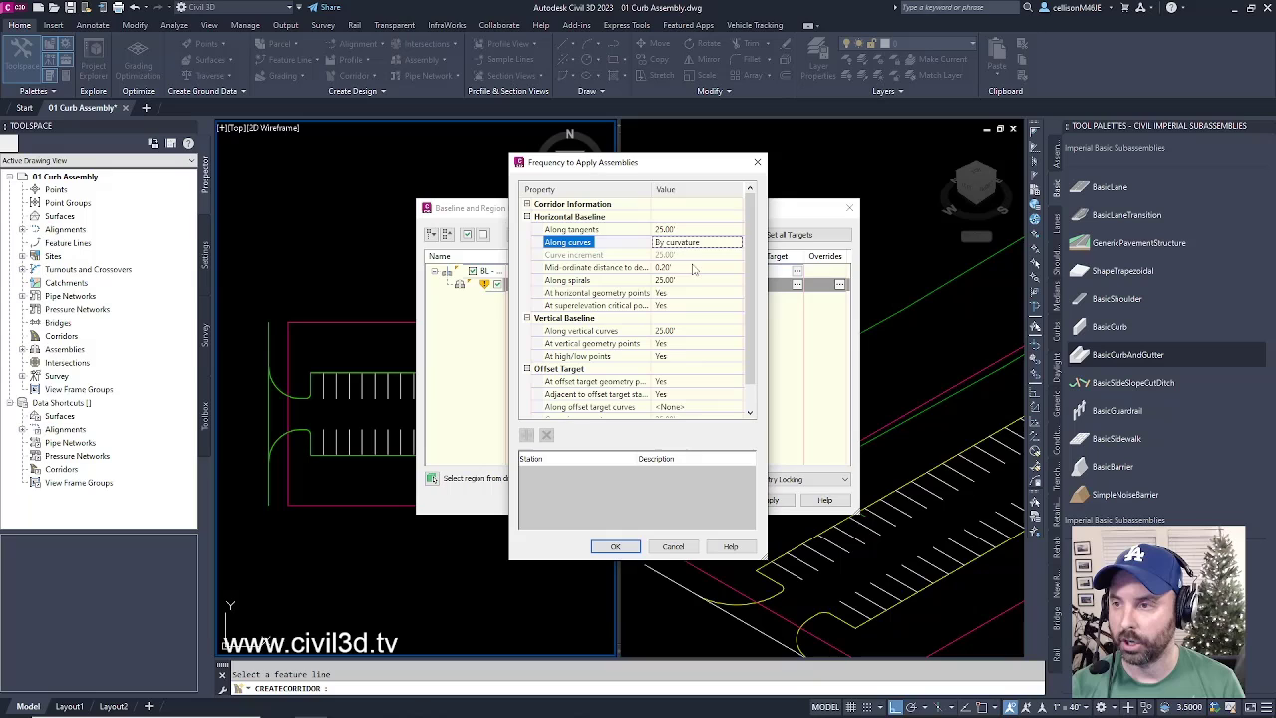
click(688, 267)
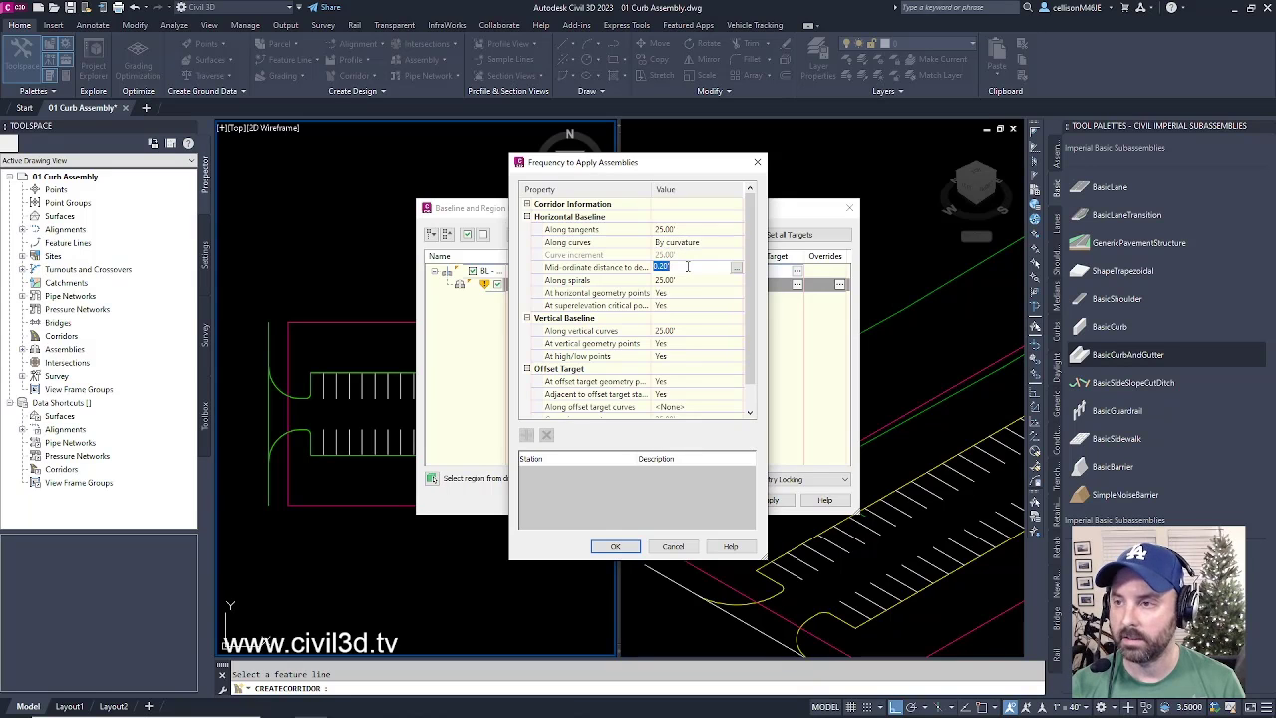
key(BackSpace)
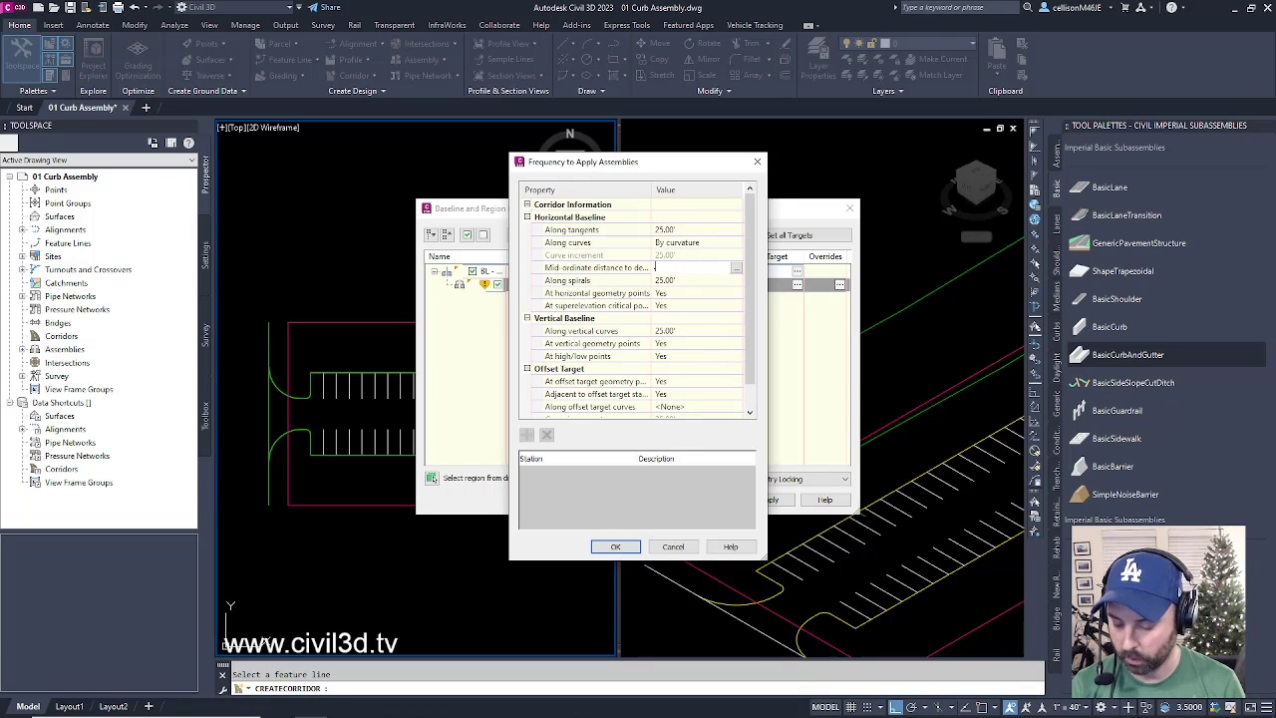
click(627, 547)
click(658, 499)
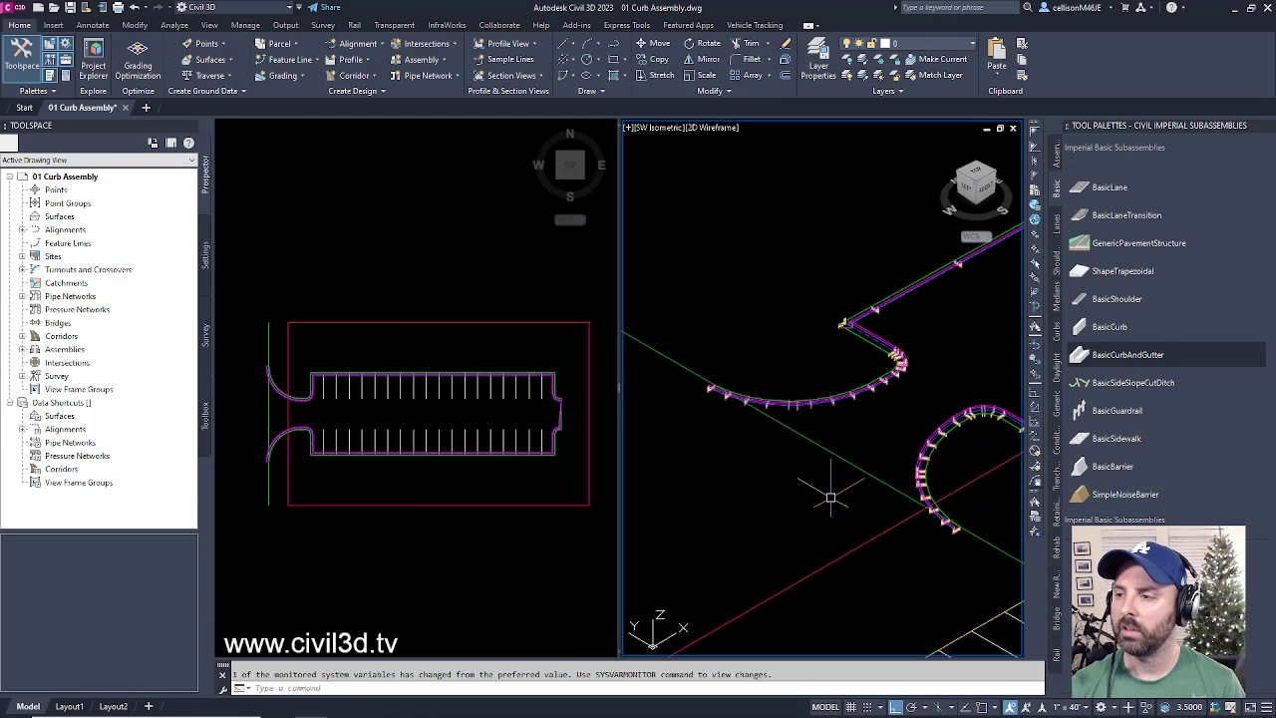
scroll(923, 390, up, 4)
scroll(932, 409, down, 2)
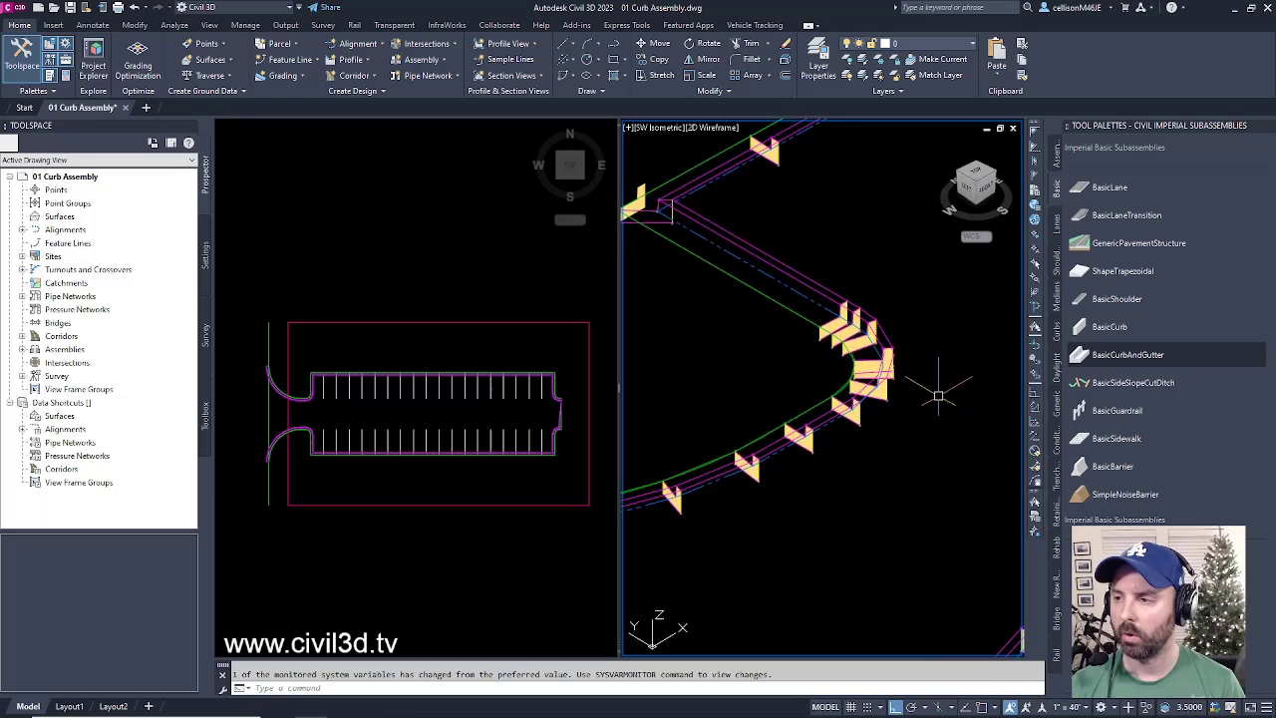
scroll(940, 422, up, 3)
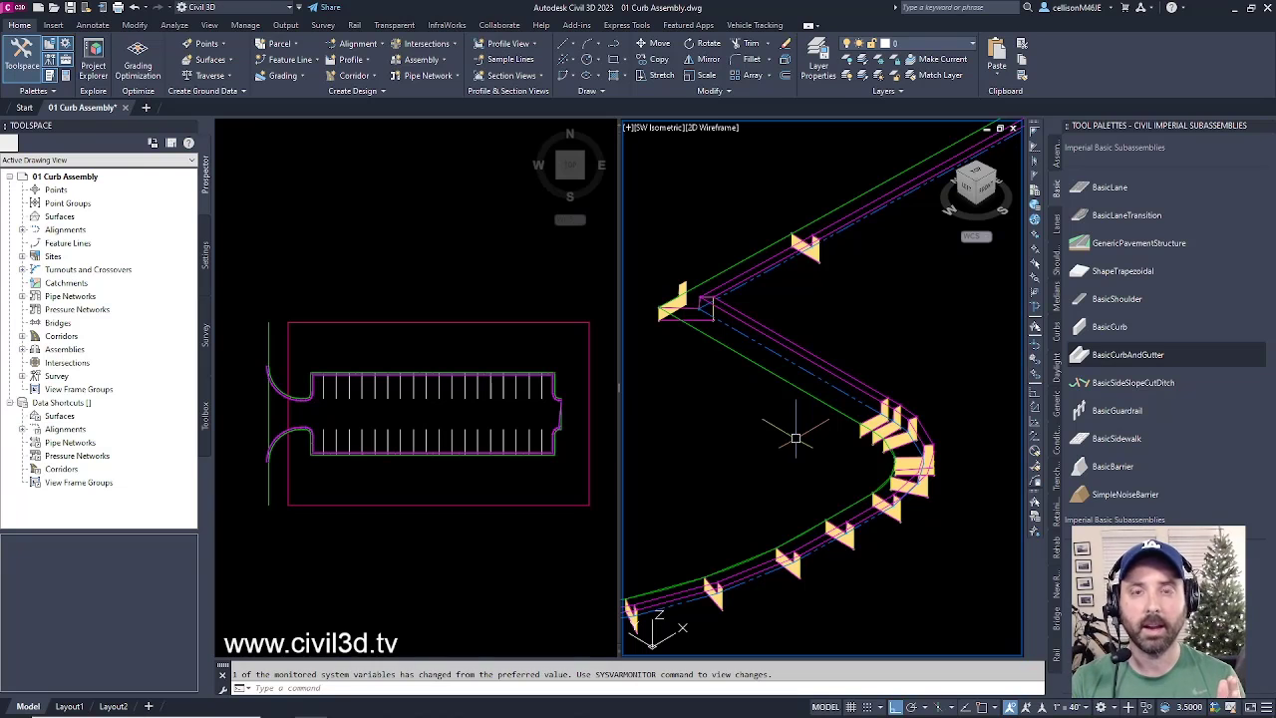
scroll(778, 434, up, 4)
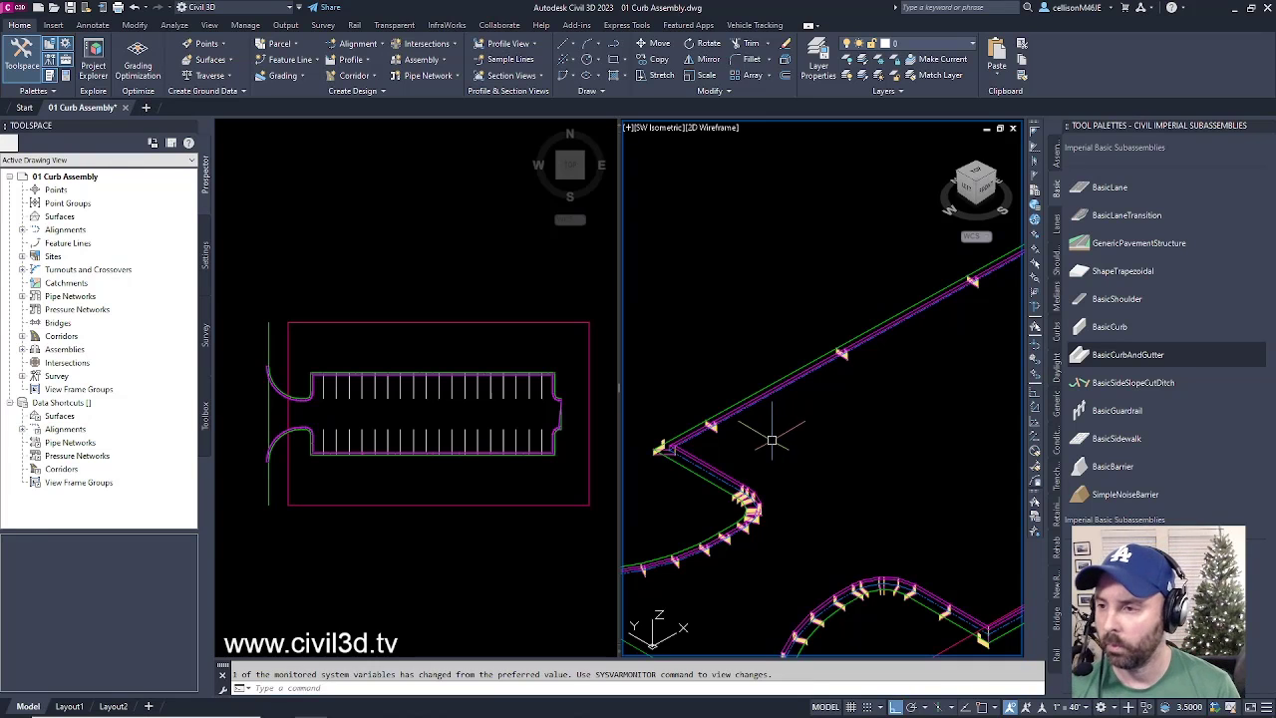
click(768, 382)
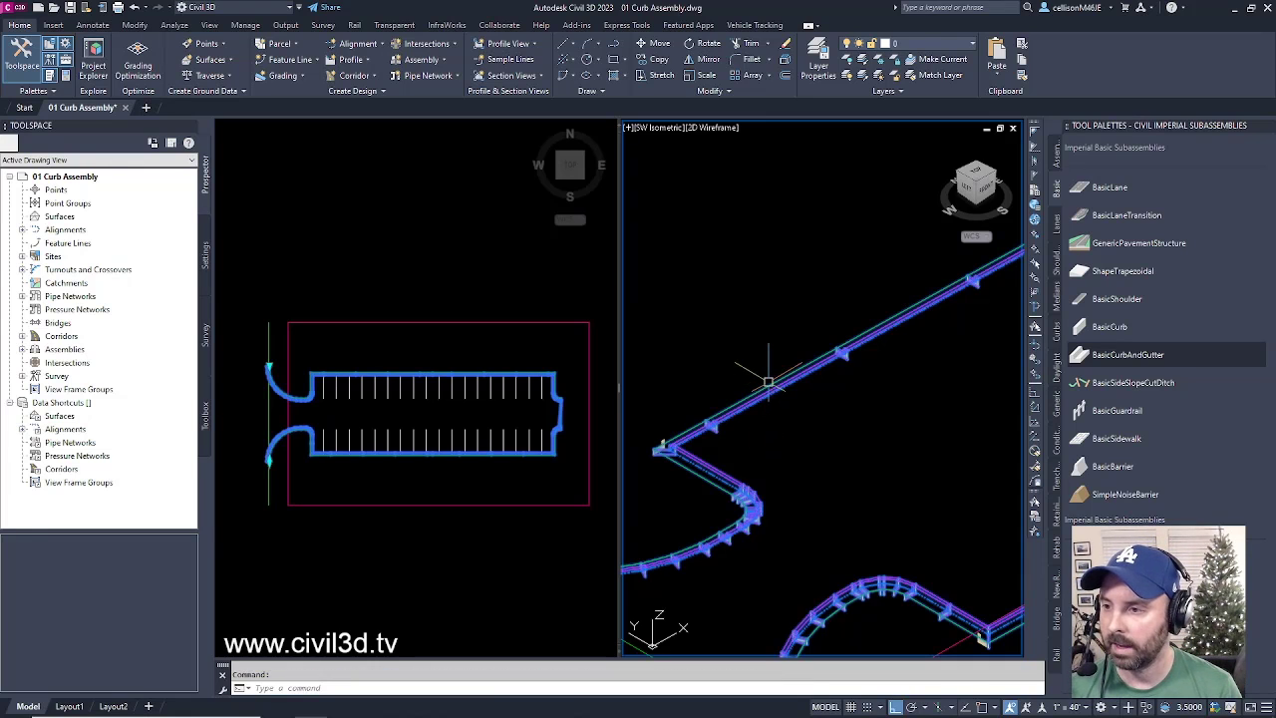
scroll(738, 419, up, 3)
middle_drag(731, 430, 855, 382)
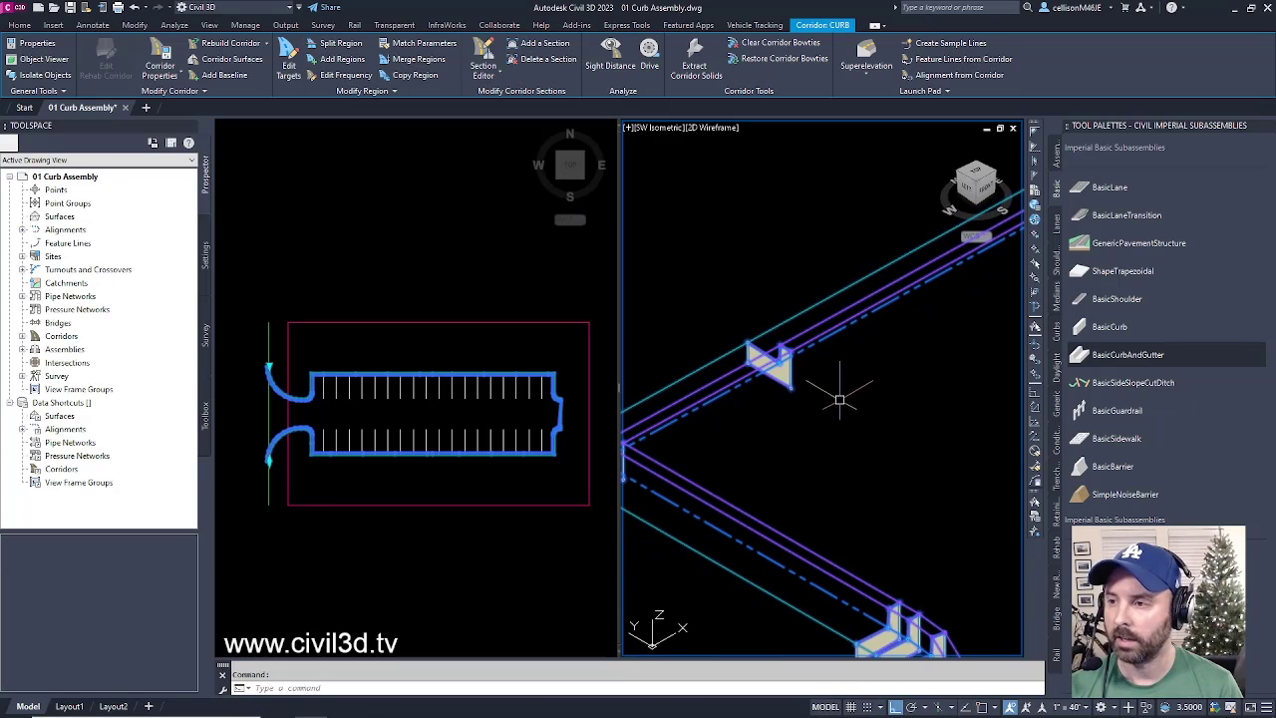
scroll(841, 390, down, 2)
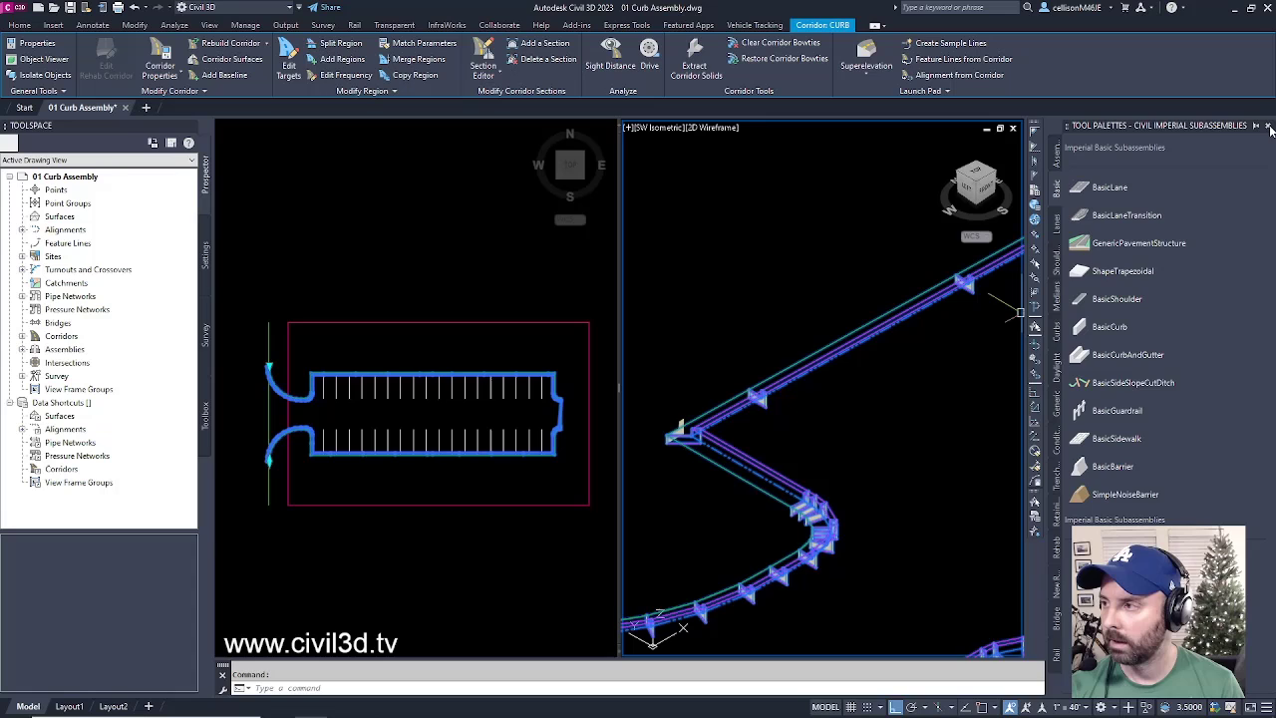
- Replace the Tool Palettes with the Properties palette using PROP
click(1269, 126)
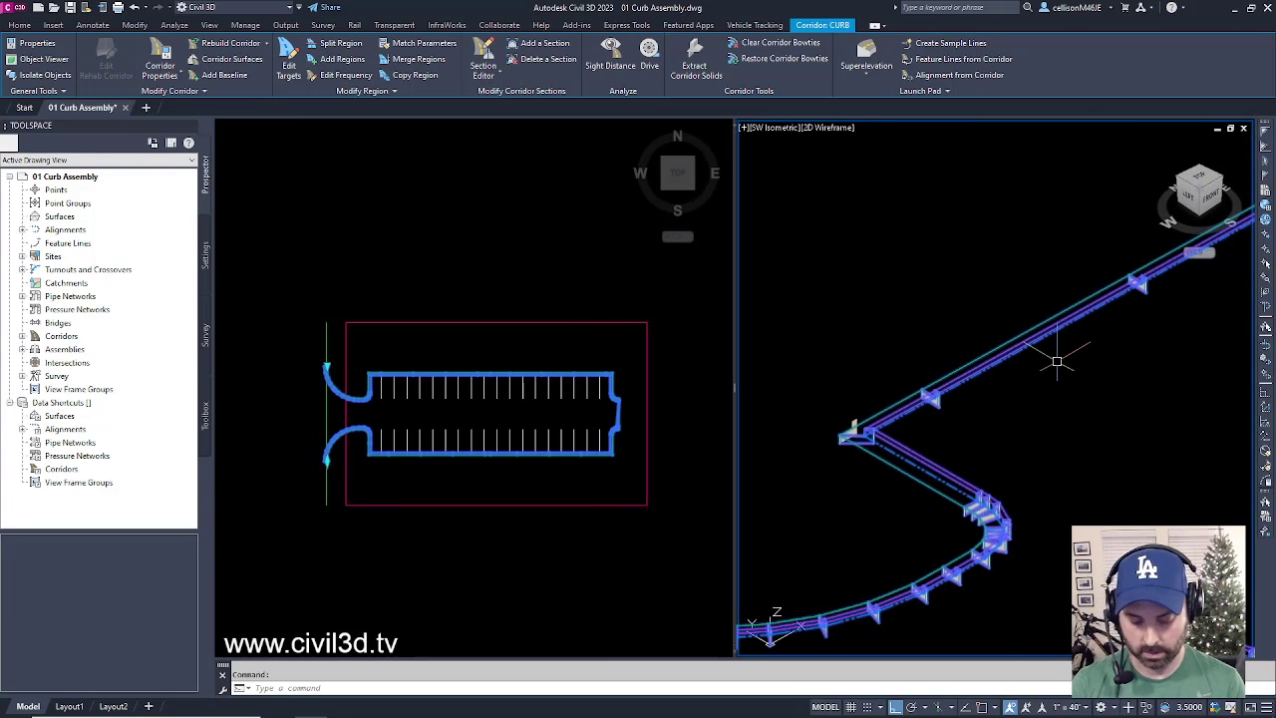
text(PROP)
key(Return)
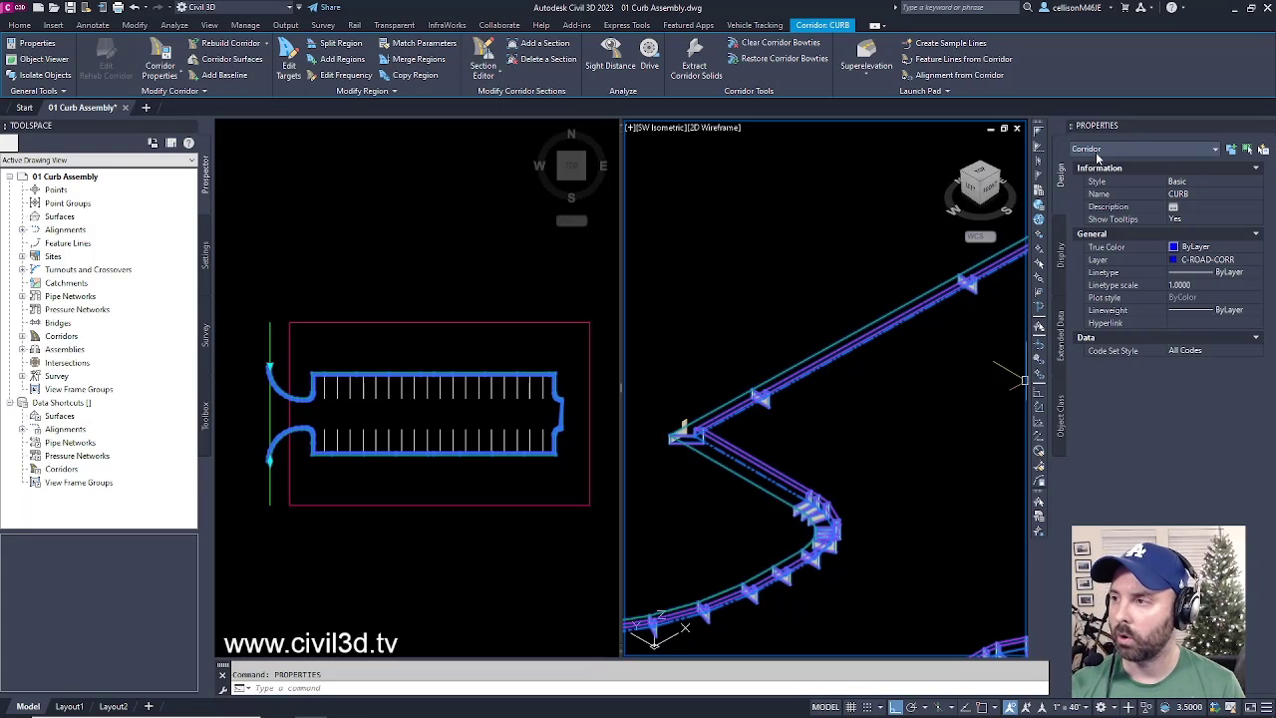
- Send the CURB corridor to the back of the draw order
right_click(777, 315)
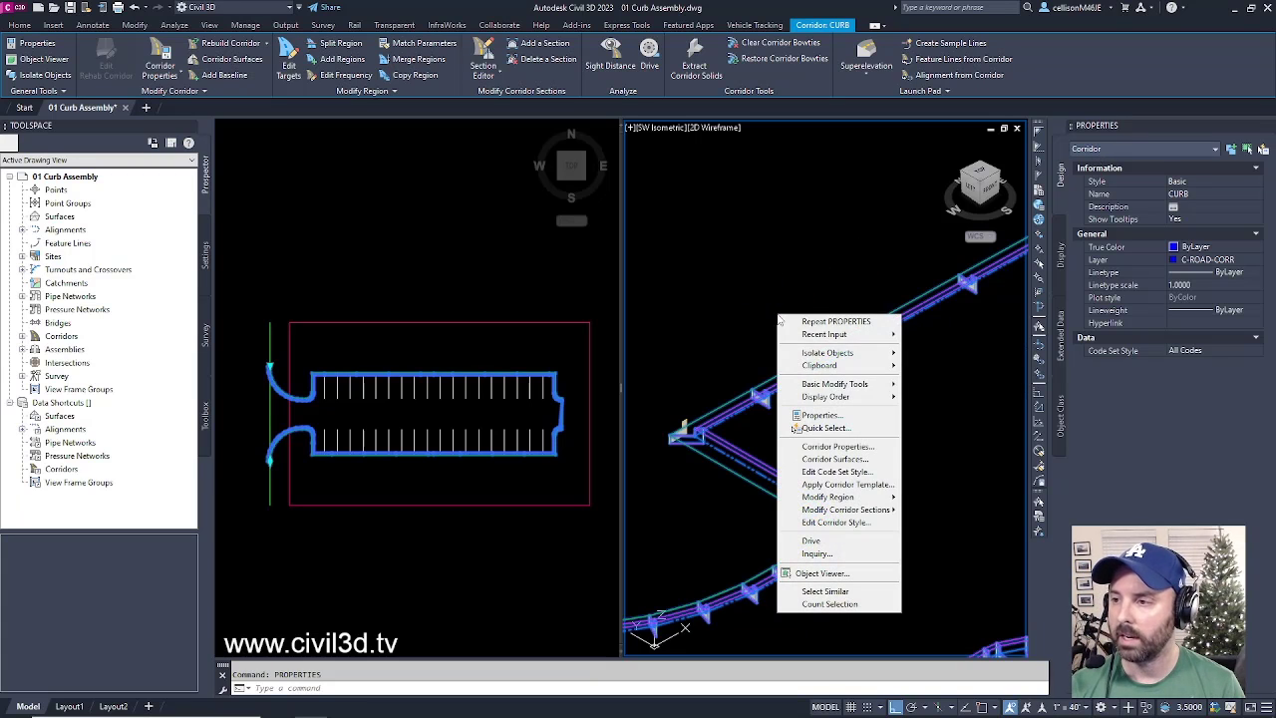
mouse_move(877, 397)
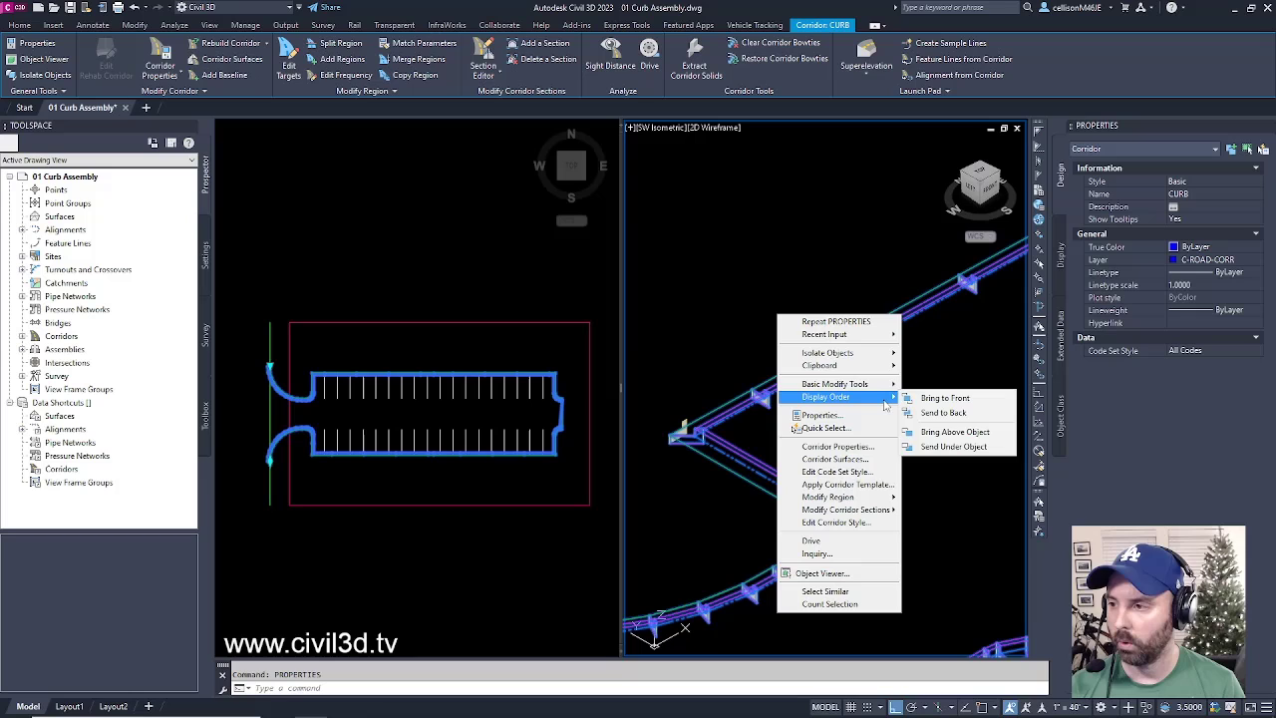
click(939, 413)
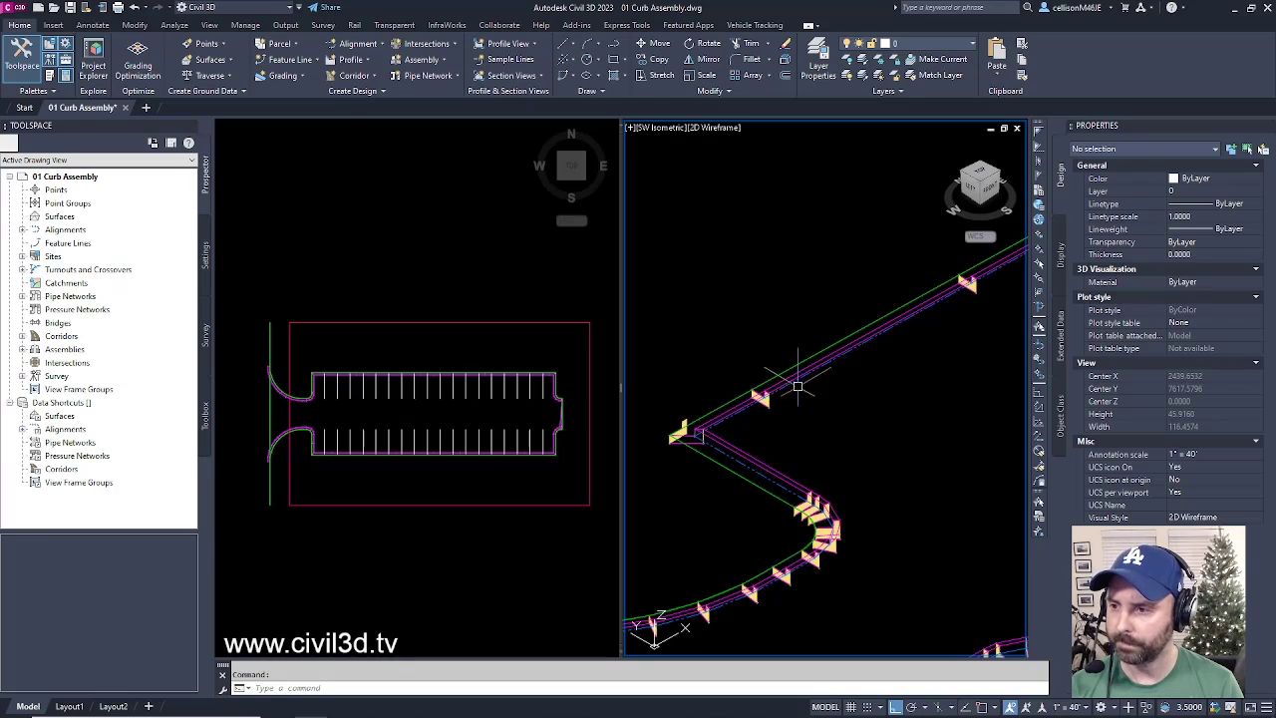
- Reverse the direction of the PARKING LOT feature line from its contextual ribbon tab
click(813, 357)
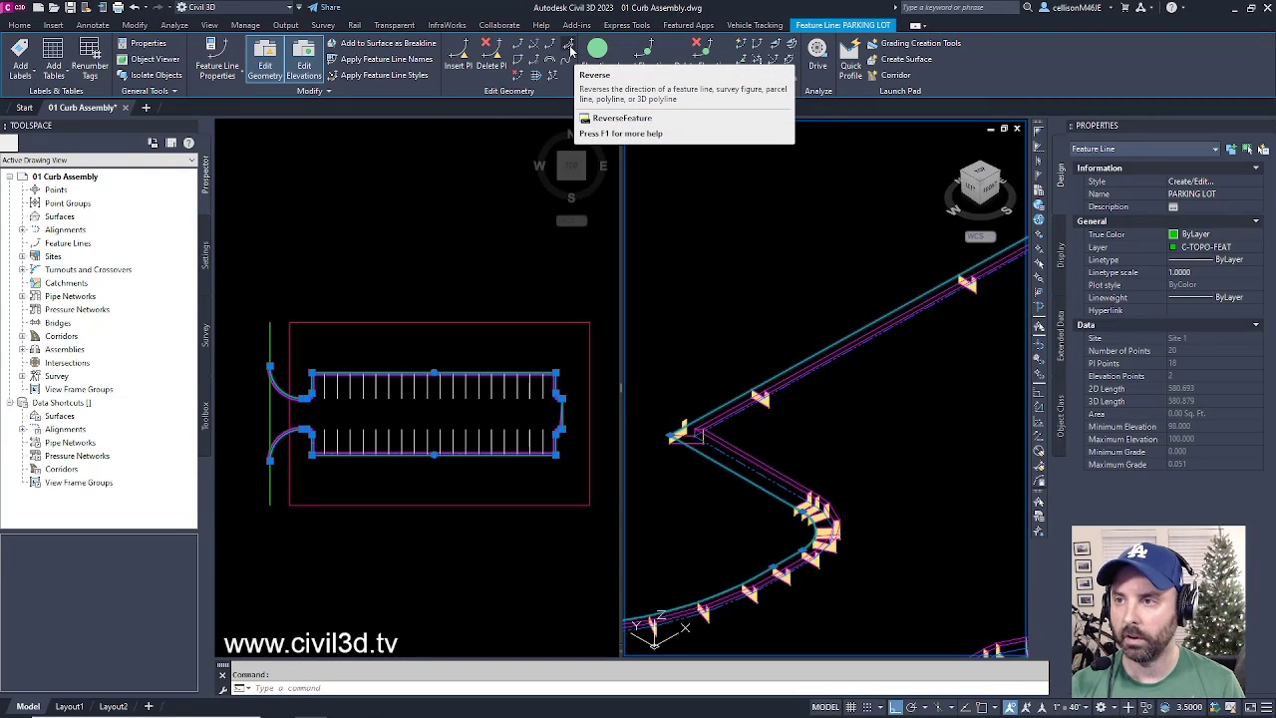
click(571, 50)
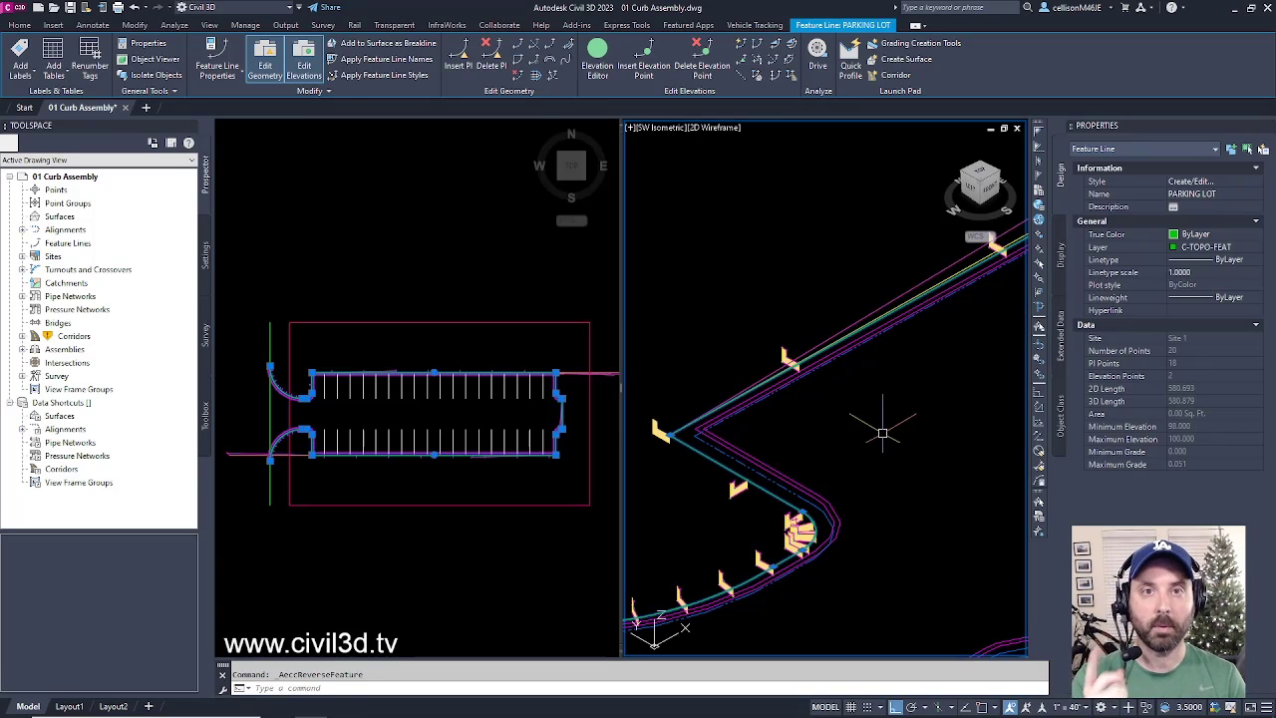
scroll(843, 416, down, 3)
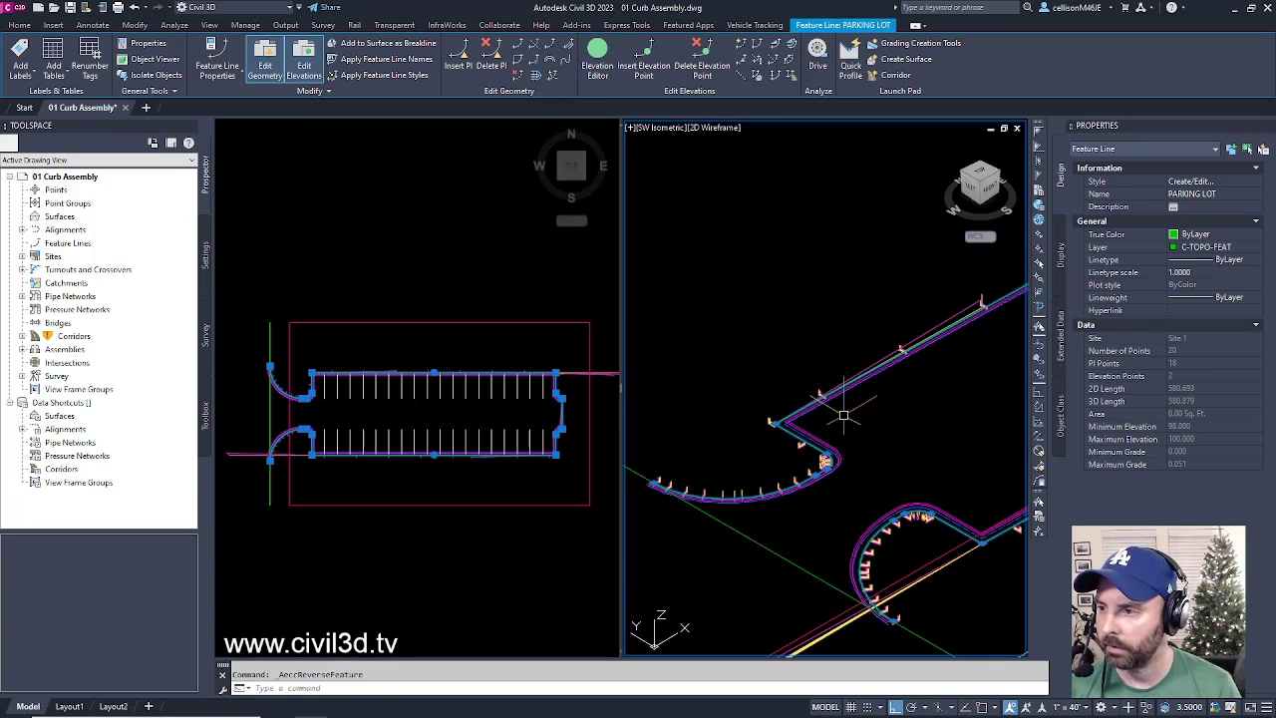
mouse_move(847, 418)
middle_down()
mouse_move(806, 424)
mouse_move(832, 419)
middle_up()
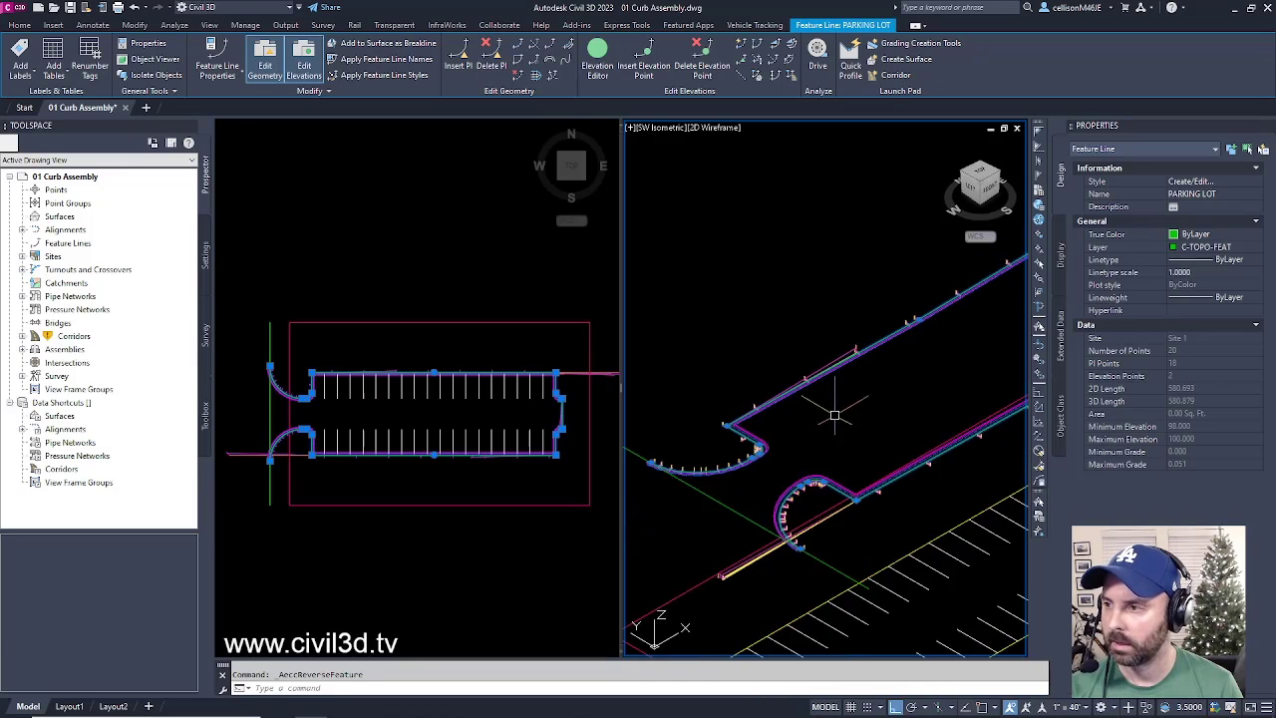
scroll(801, 419, up, 4)
scroll(774, 354, up, 1)
scroll(868, 356, up, 2)
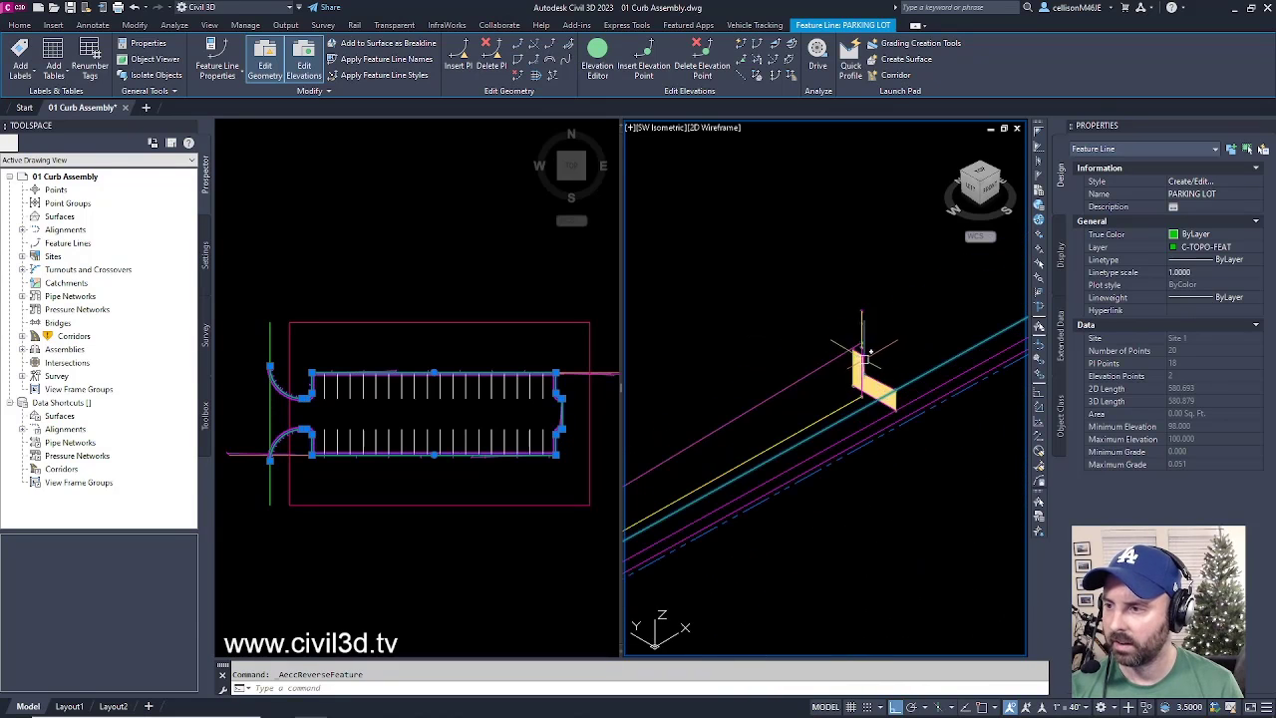
scroll(862, 354, down, 2)
scroll(857, 356, down, 4)
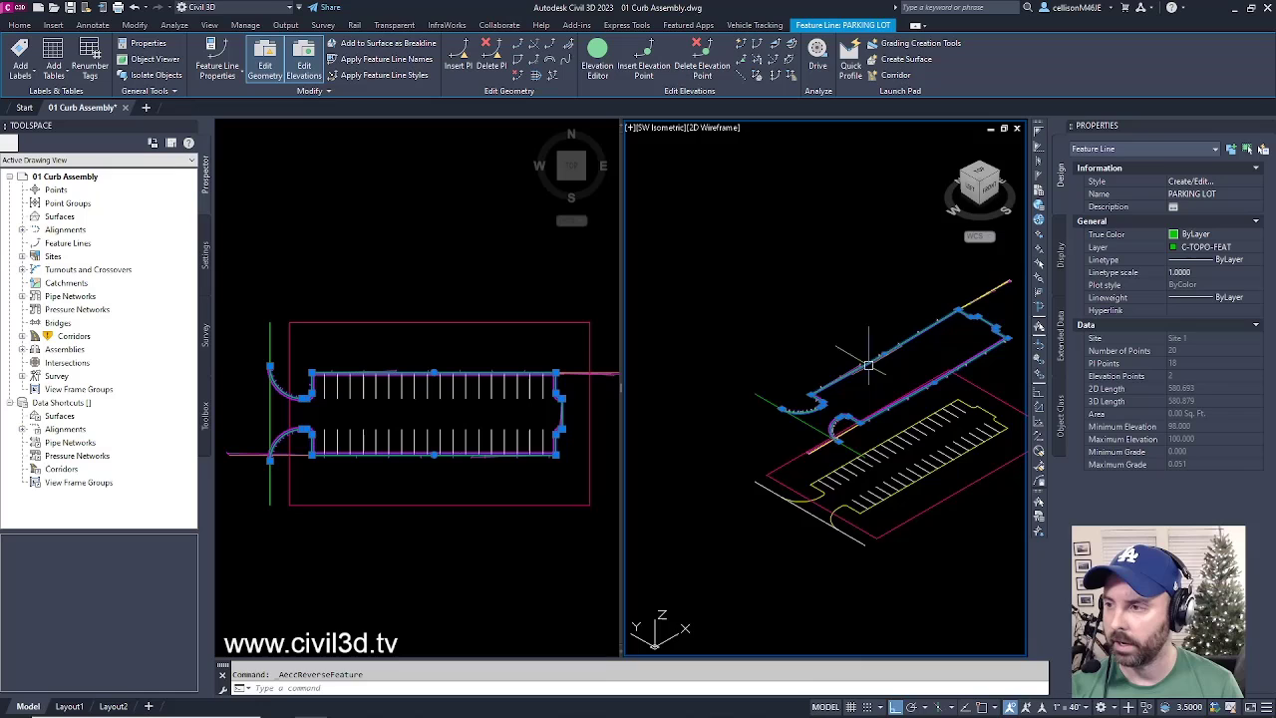
scroll(917, 361, up, 4)
scroll(937, 337, down, 2)
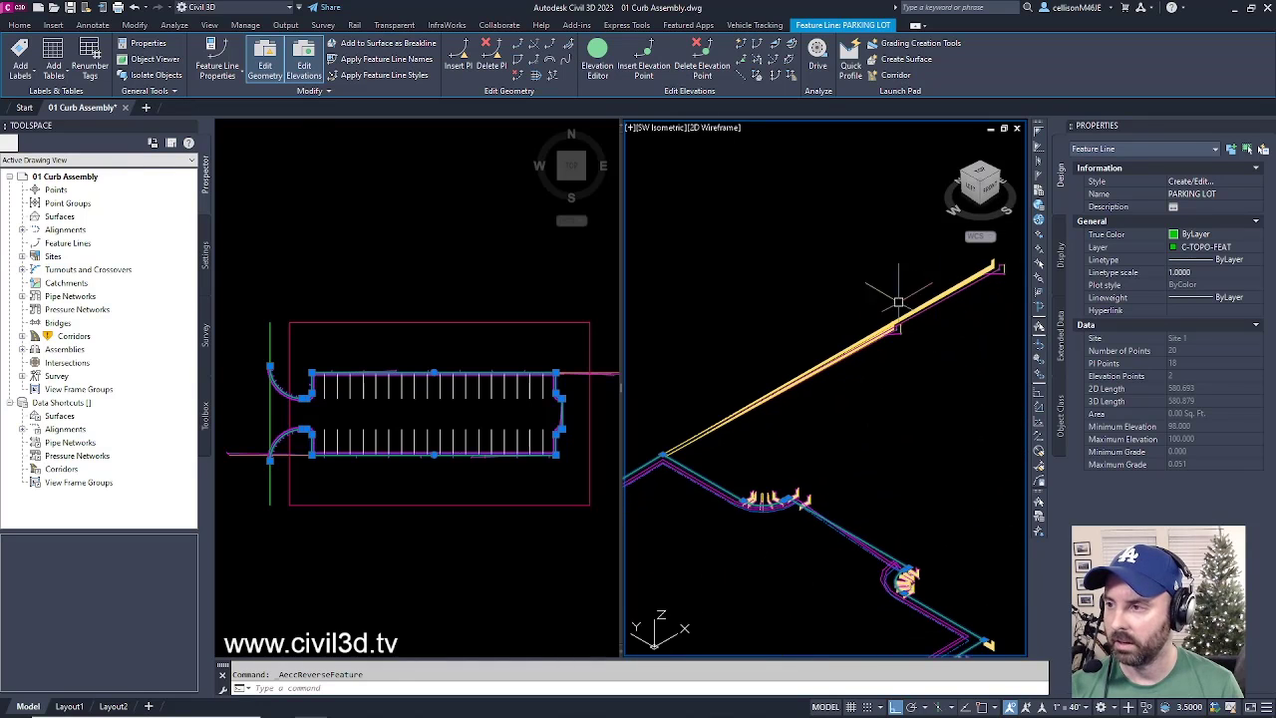
scroll(897, 344, down, 2)
middle_drag(749, 470, 827, 413)
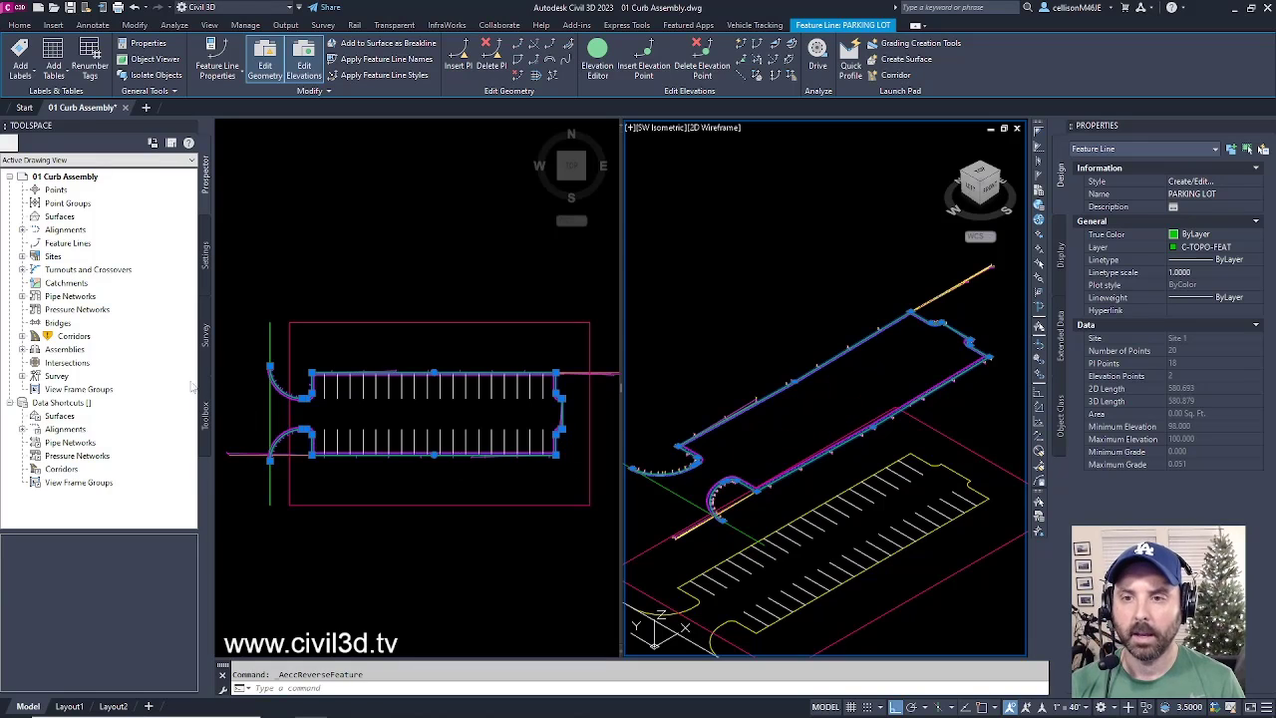
- Rebuild all corridors from the Prospector Corridors collection to update CURB
click(72, 336)
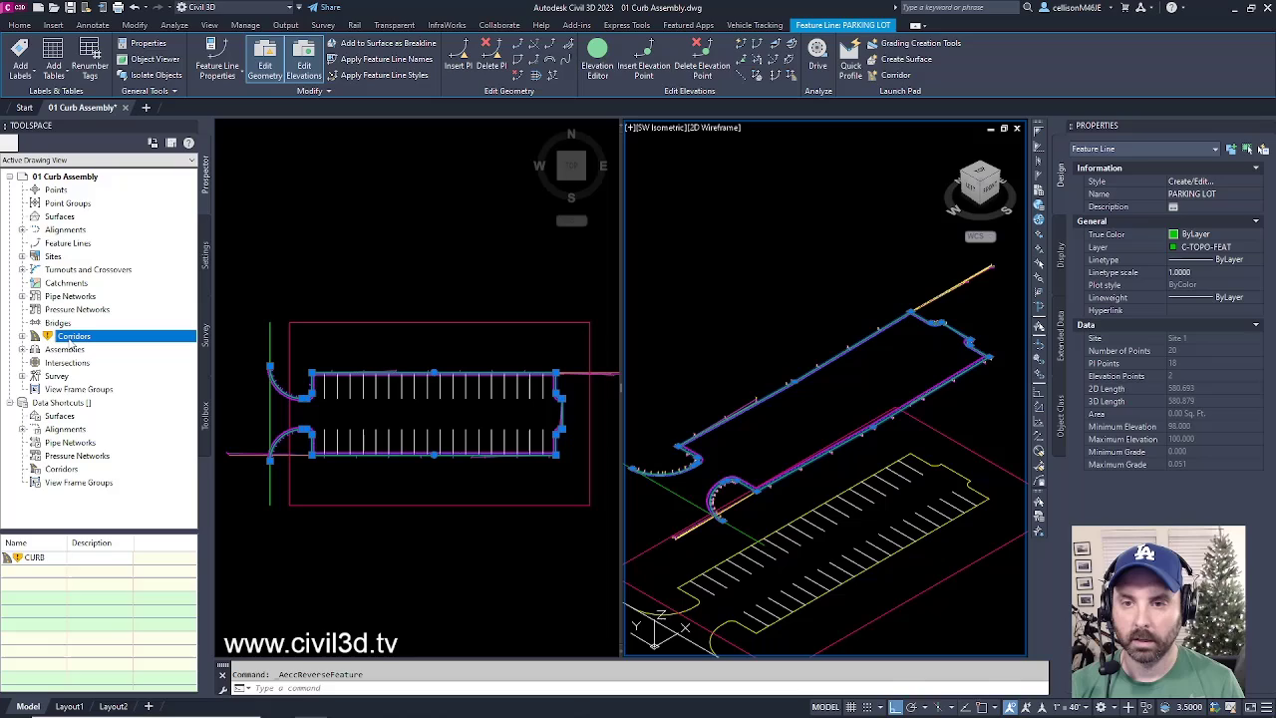
right_click(71, 343)
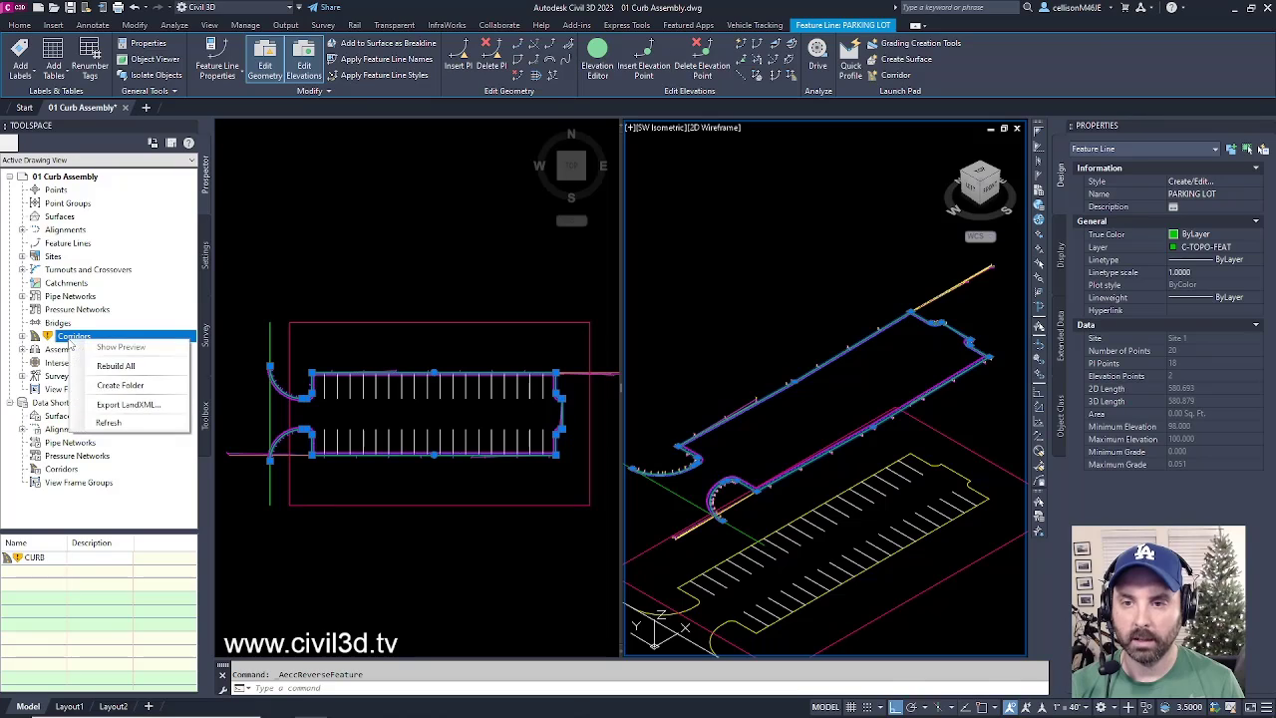
click(115, 366)
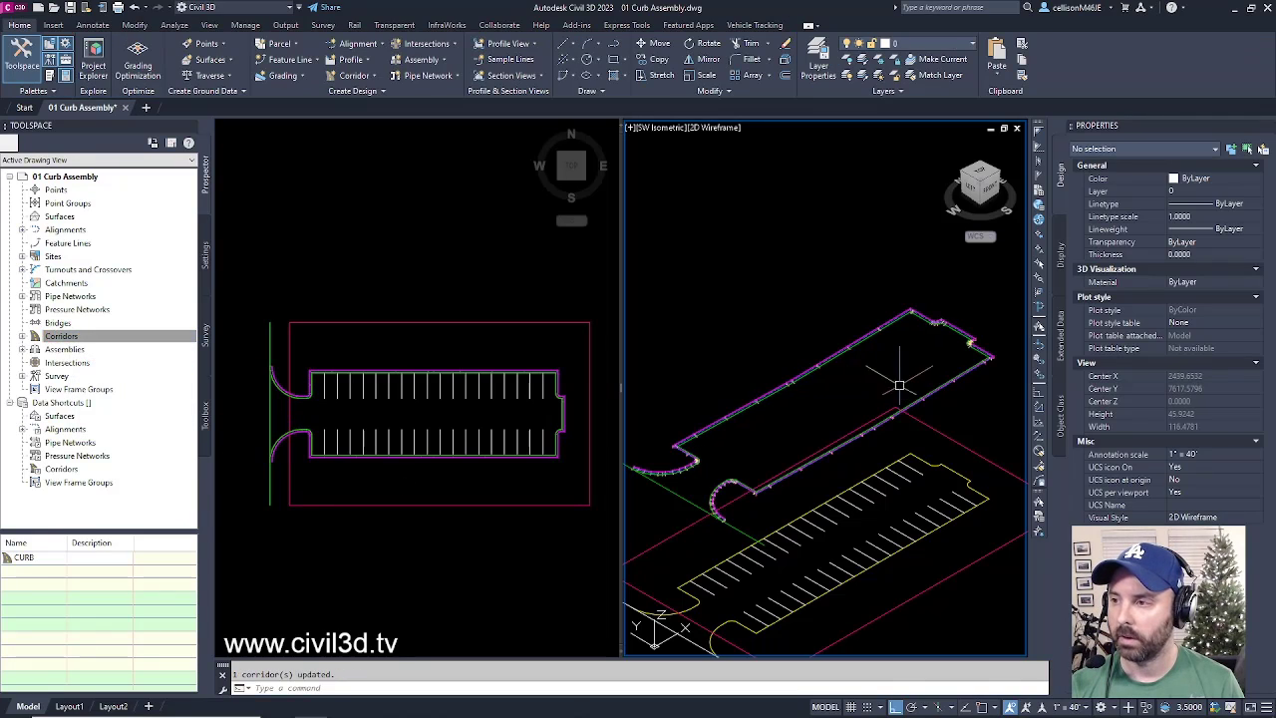
middle_drag(860, 401, 880, 391)
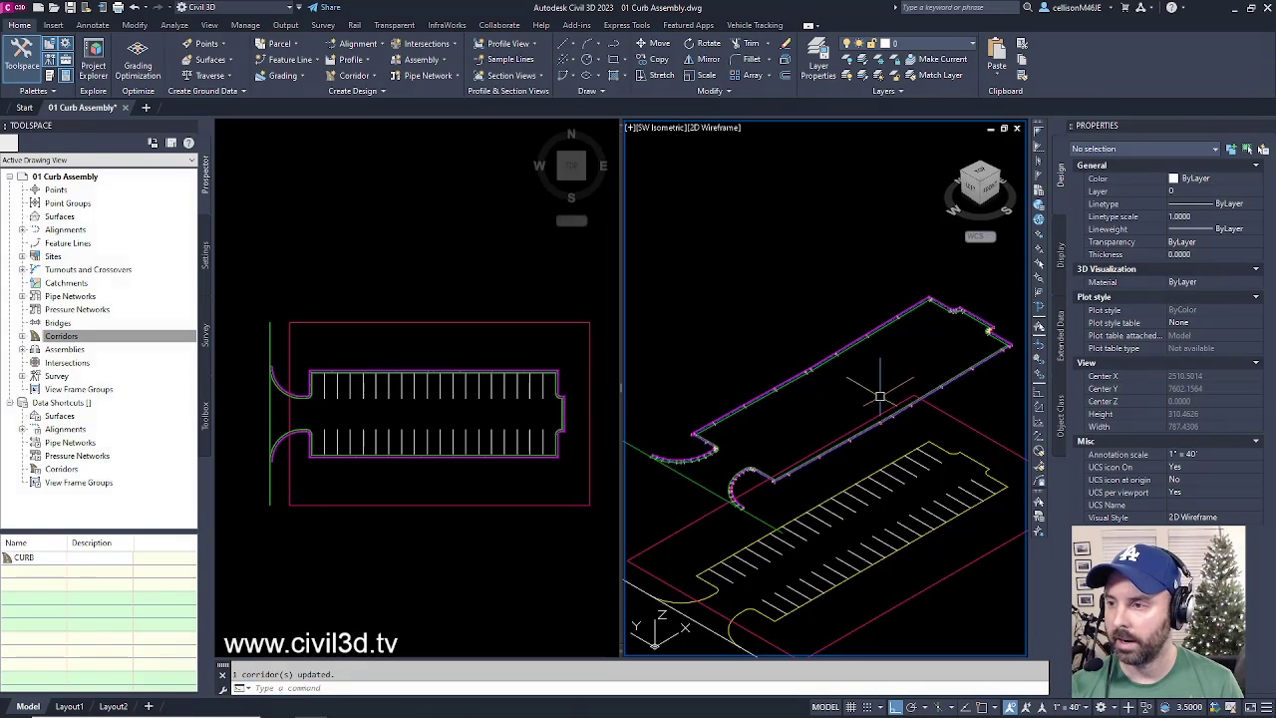